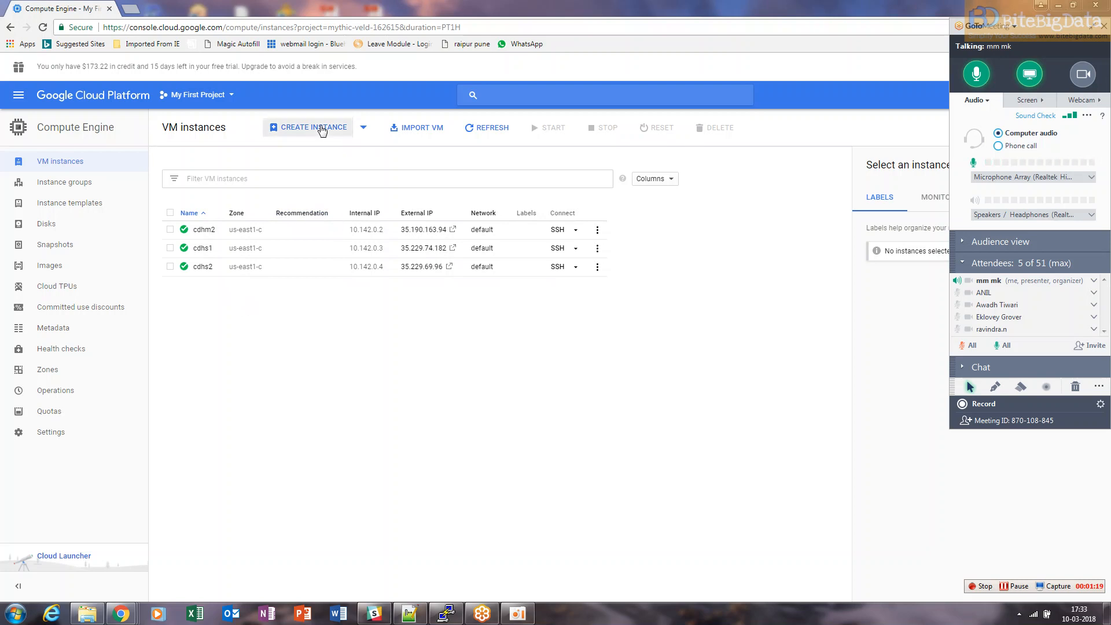
Start creating a new VM instance named hdpm2 in the asia-east1-a zone
click(320, 133)
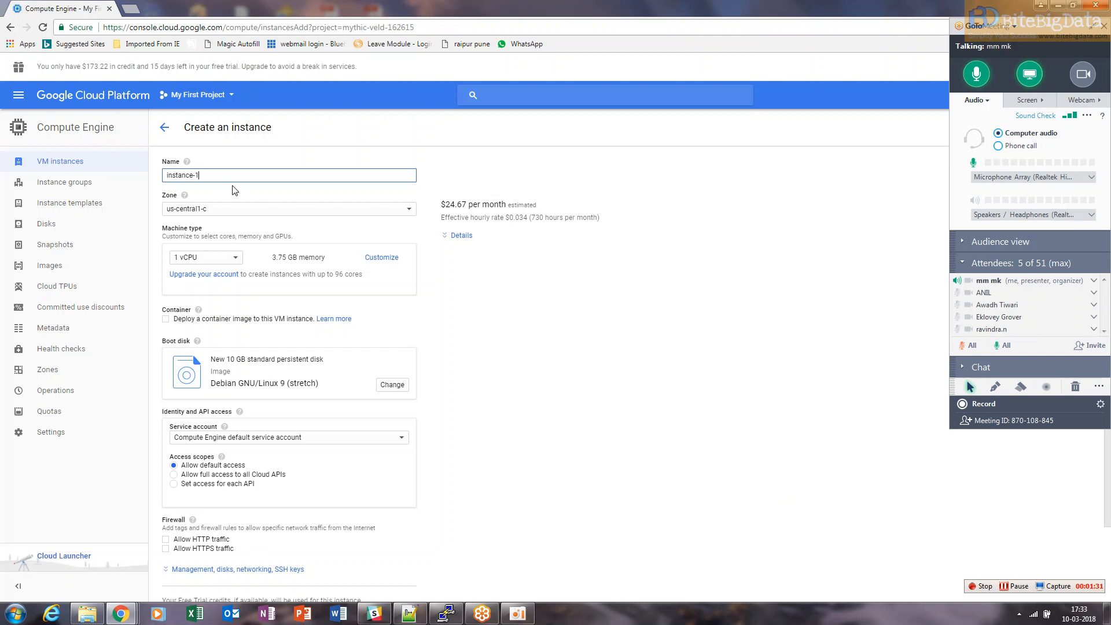
key(ctrl+a)
text(h)
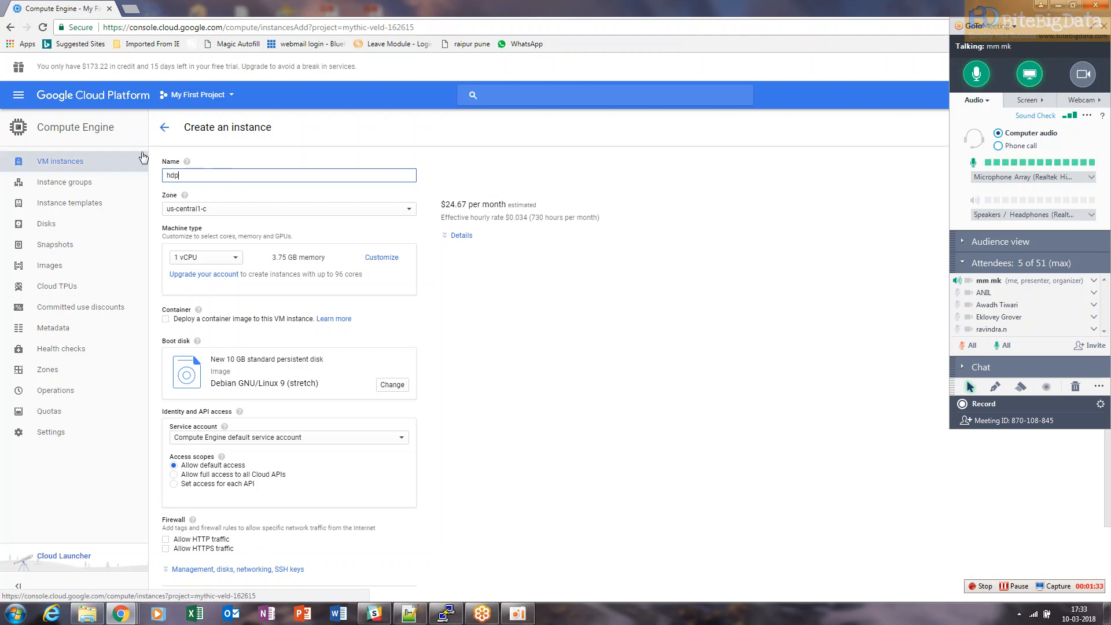
text(dpm2)
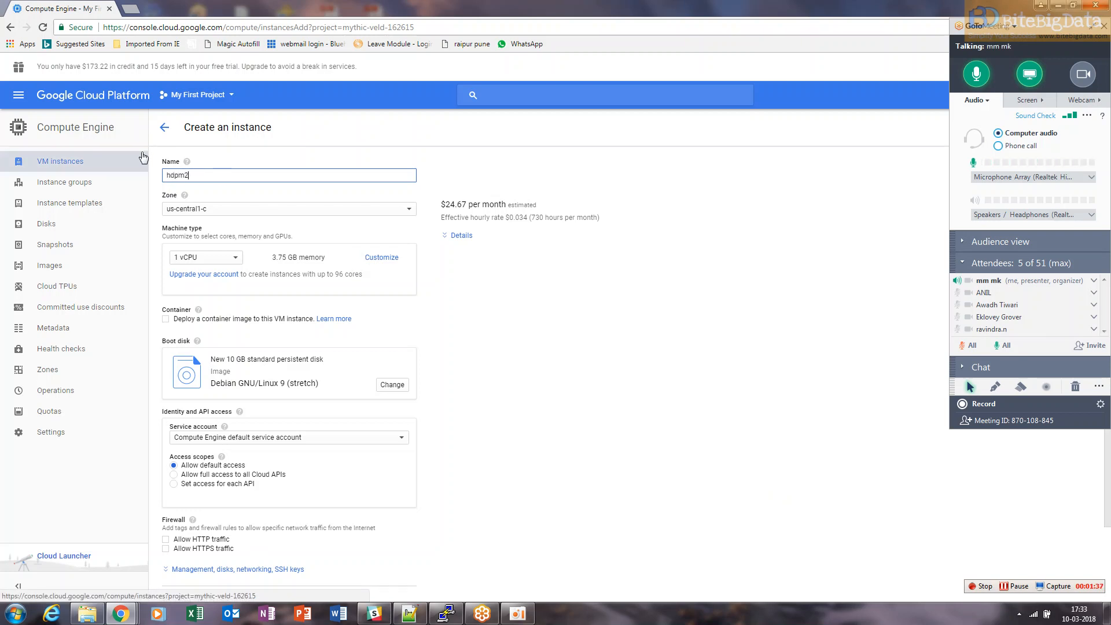
click(224, 213)
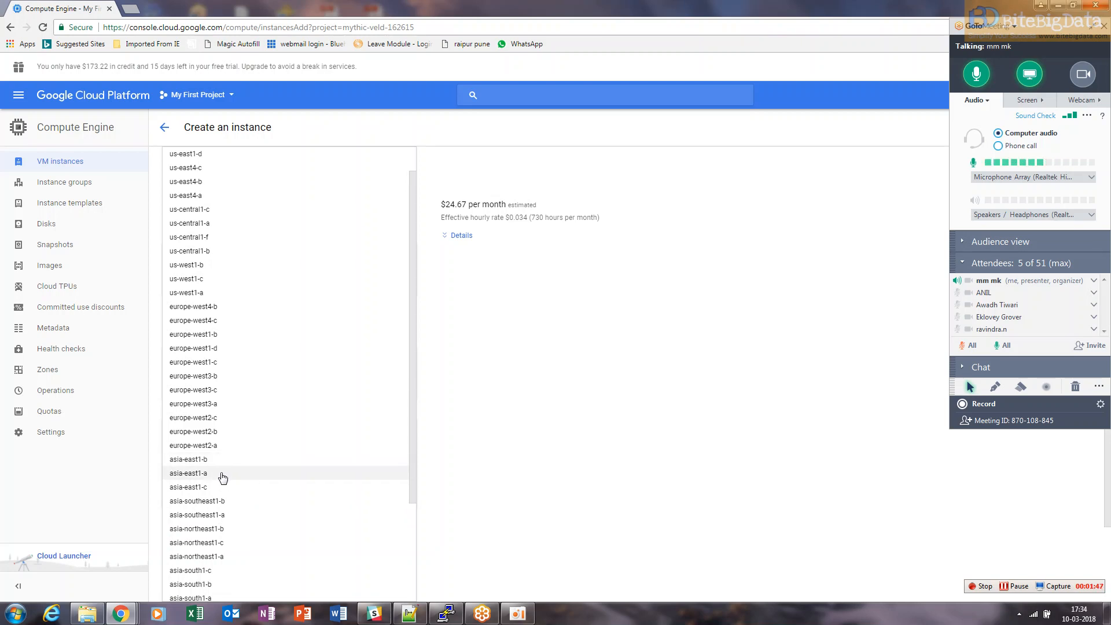
click(222, 474)
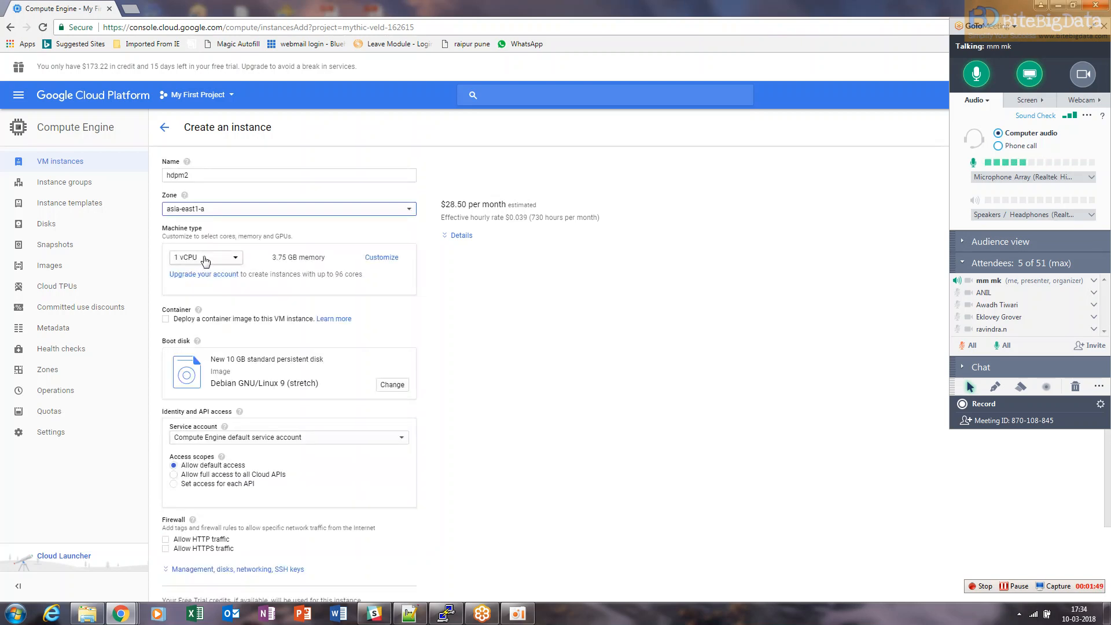
Customize the machine type to 2 vCPUs and 13 GB of memory
click(205, 259)
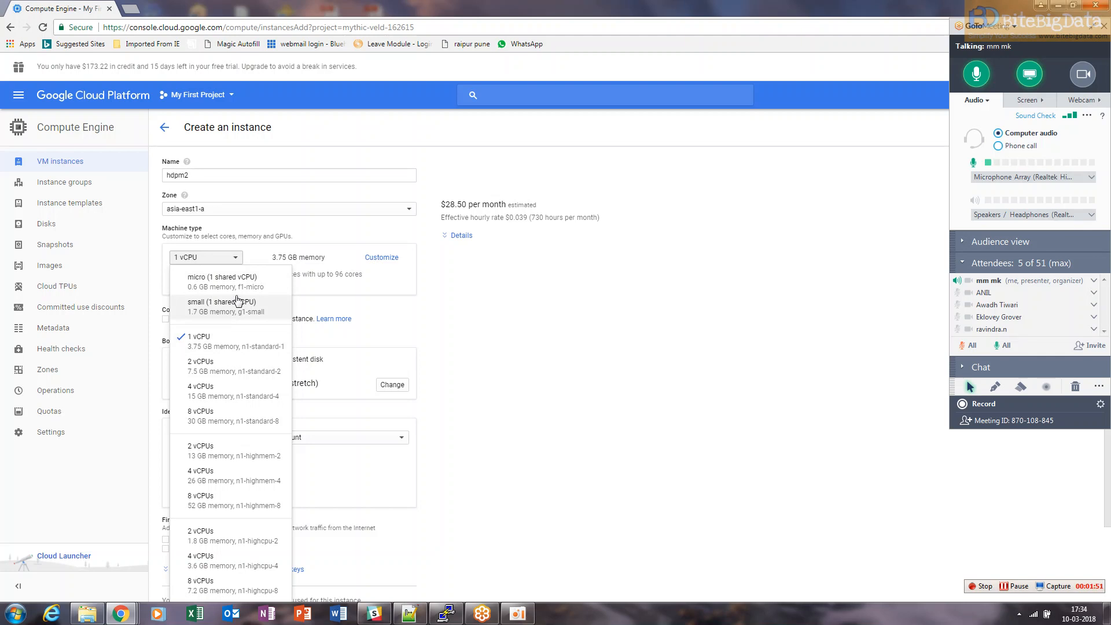
click(500, 331)
click(382, 257)
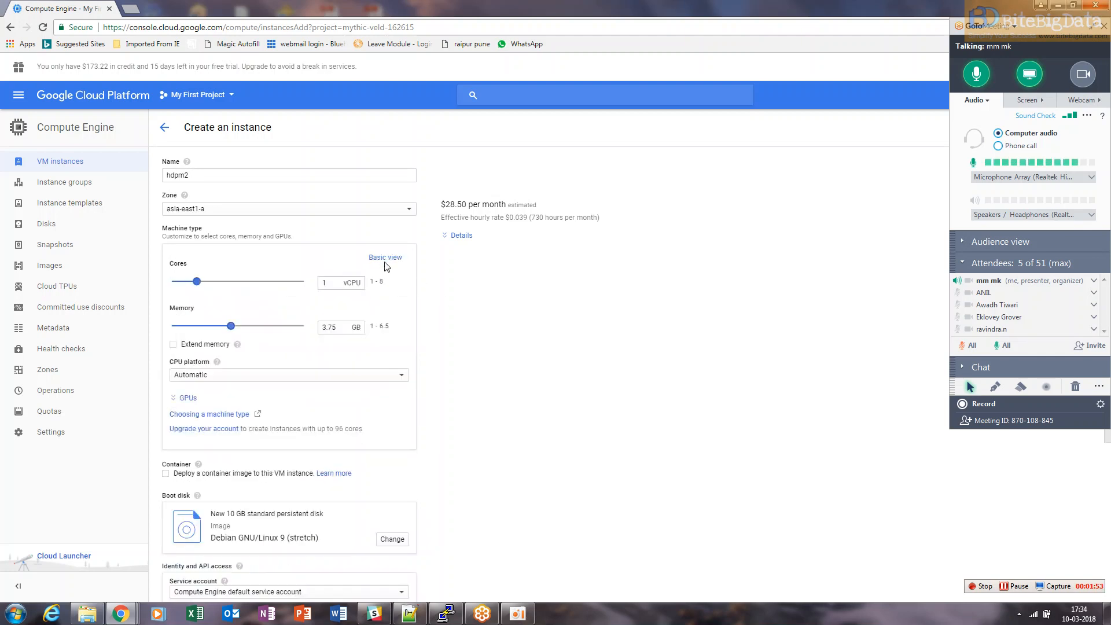
double_click(322, 284)
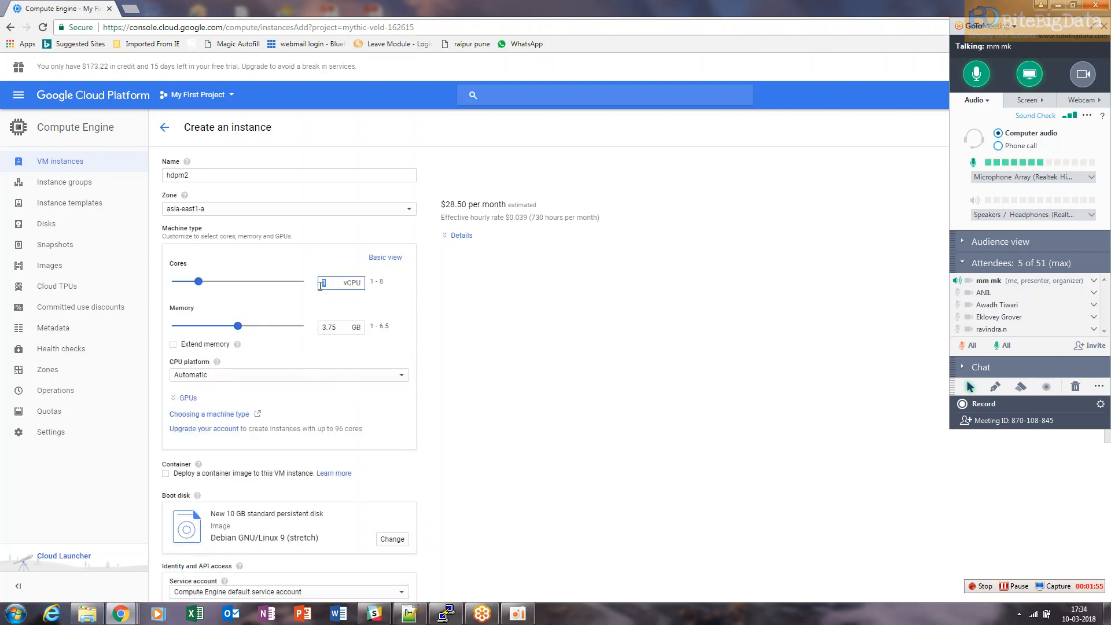
text(2)
click(327, 326)
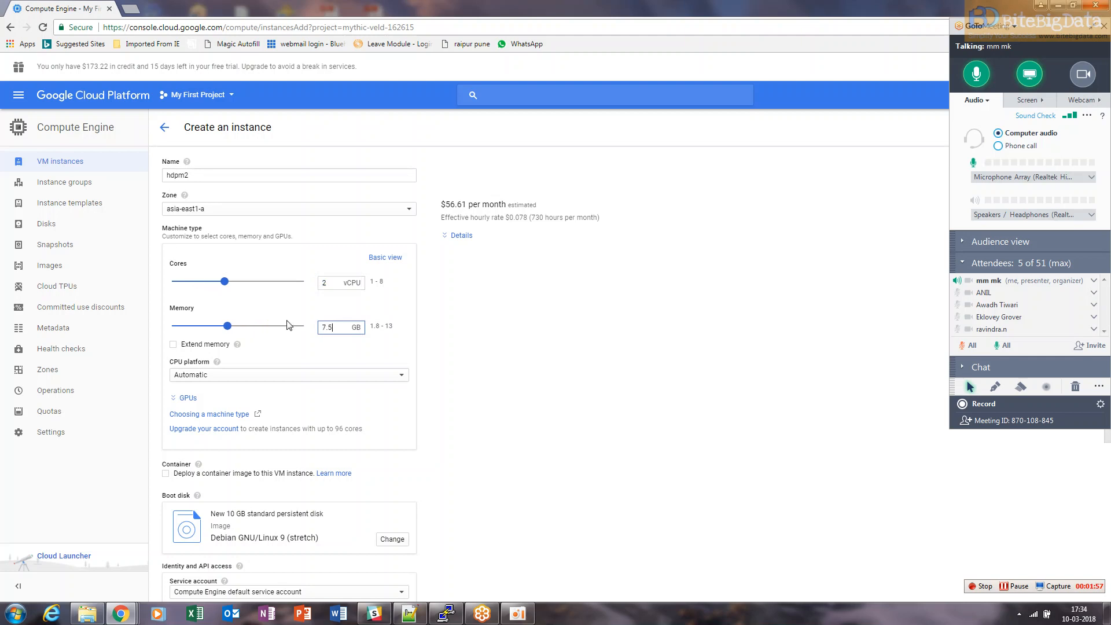
drag(232, 325, 306, 327)
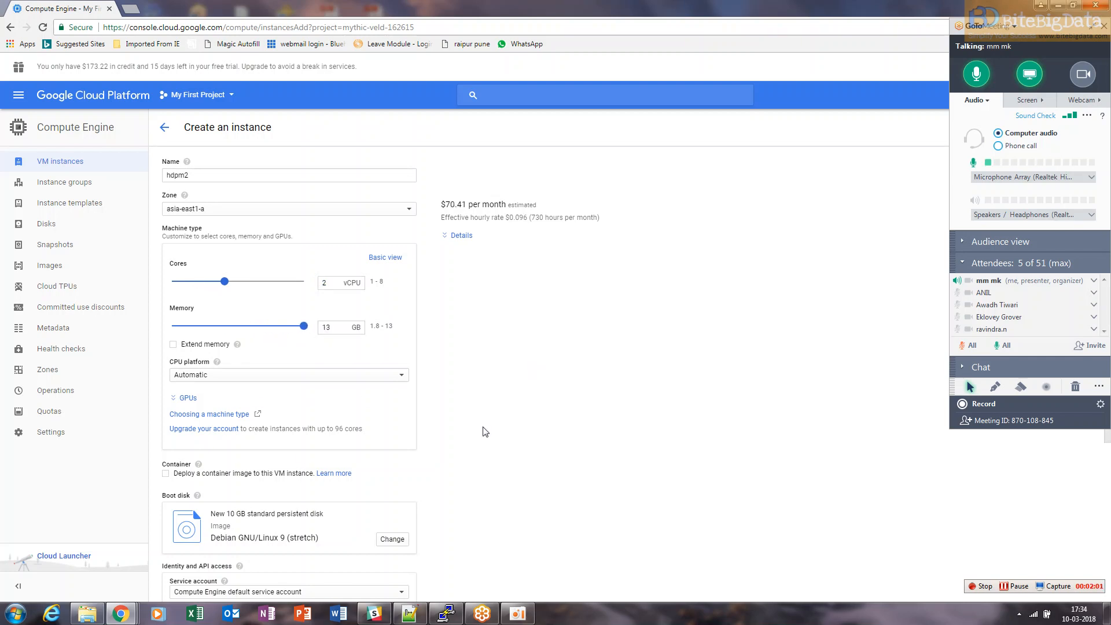
Change the boot disk to CentOS 6 on a standard persistent disk of 34 GB
click(390, 538)
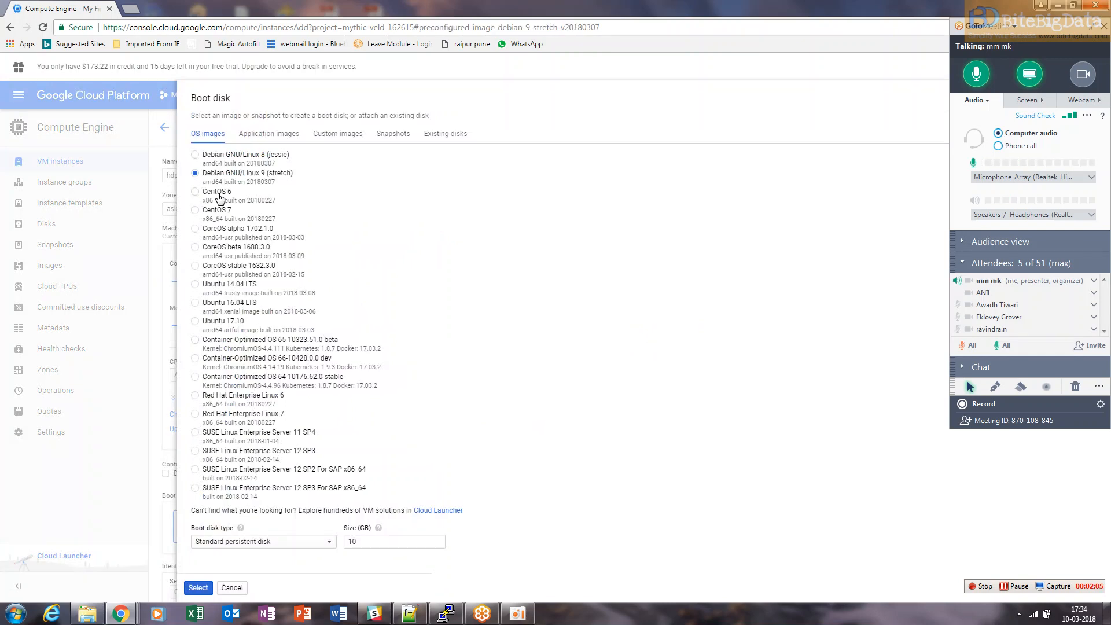
click(195, 192)
click(301, 542)
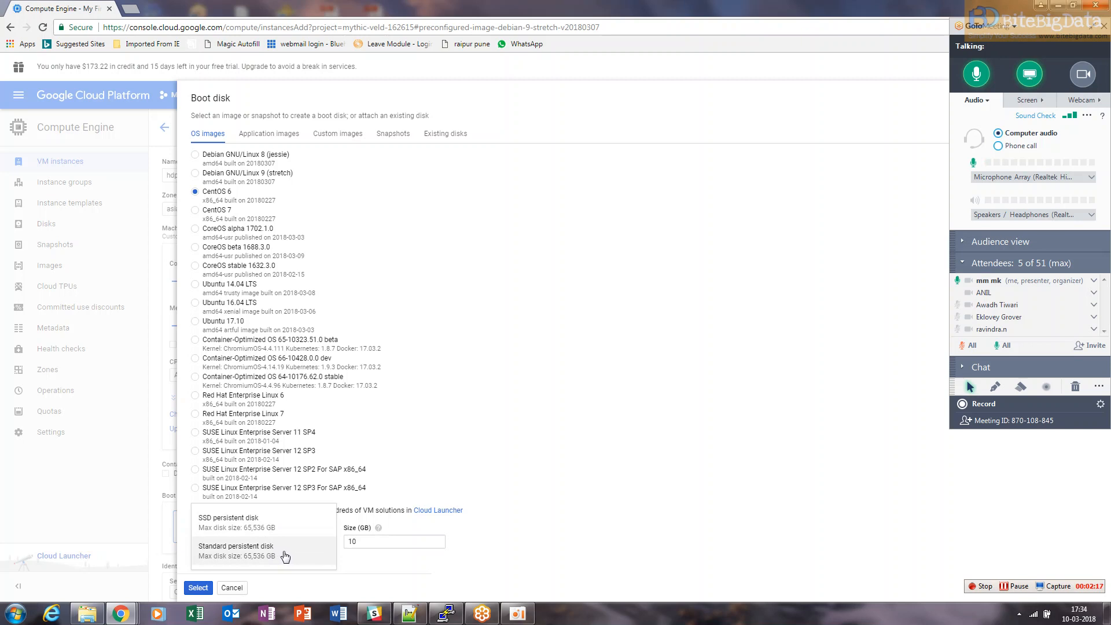
click(285, 556)
drag(358, 542, 342, 544)
text(34)
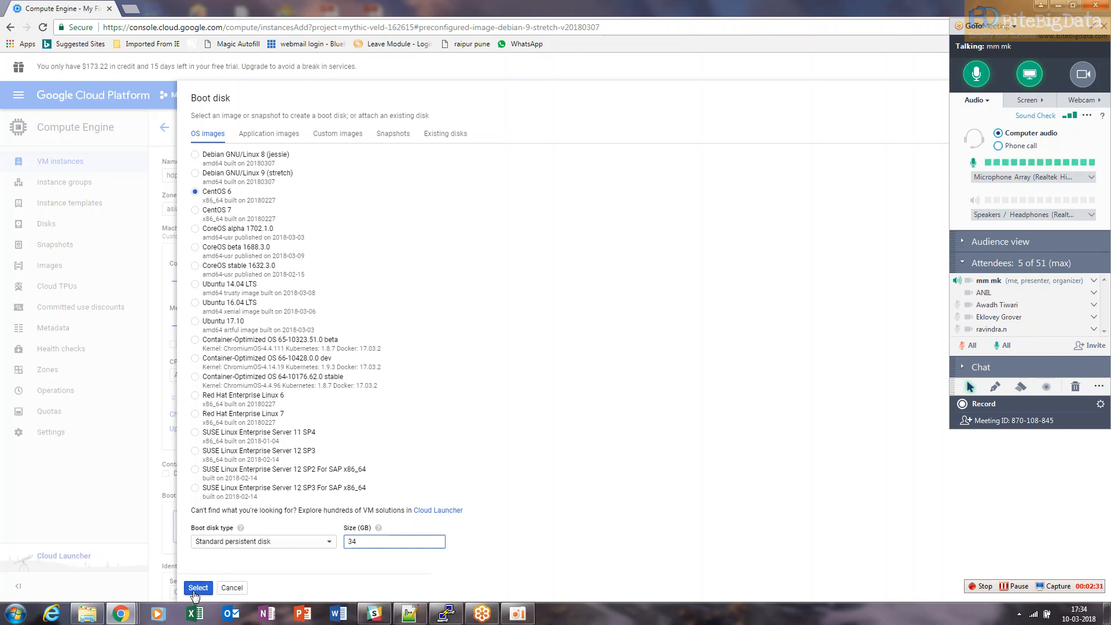
click(197, 588)
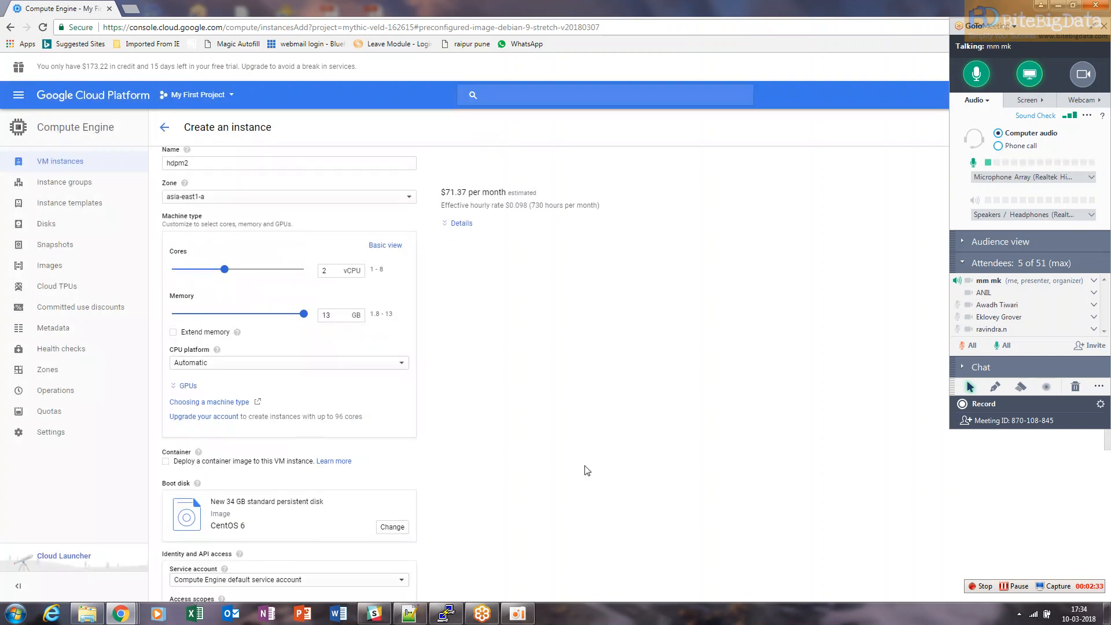
Allow HTTP and HTTPS traffic, and open the SSH Keys section of the advanced options
scroll(587, 470, down, 4)
click(166, 451)
click(167, 459)
click(289, 480)
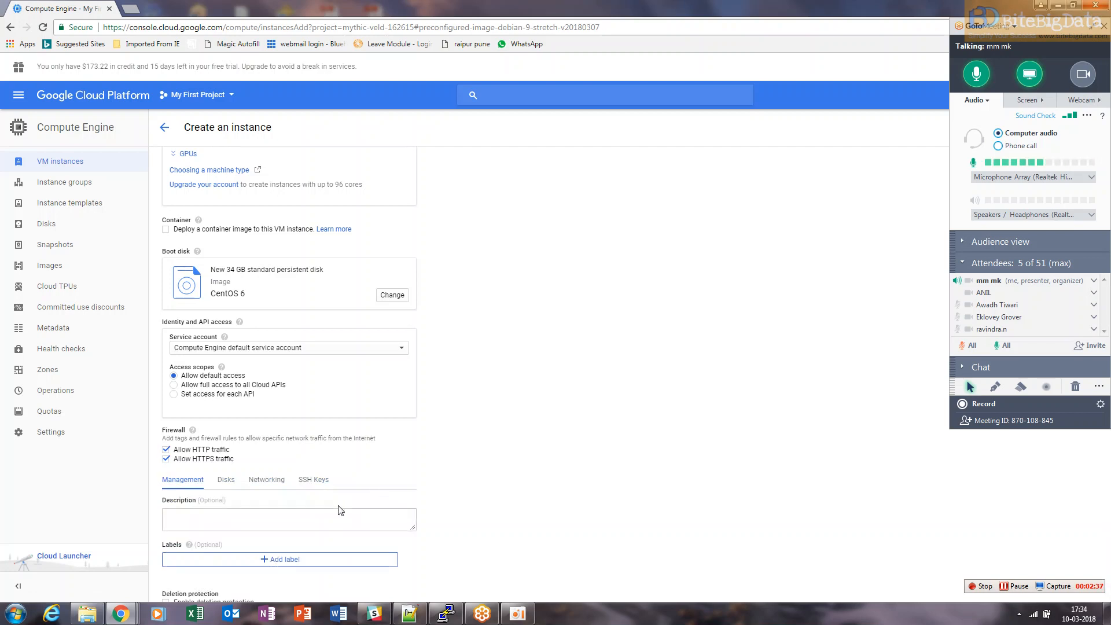
click(313, 480)
Switch to Notepad++ and examine the saved private and public SSH key files
scroll(618, 465, down, 3)
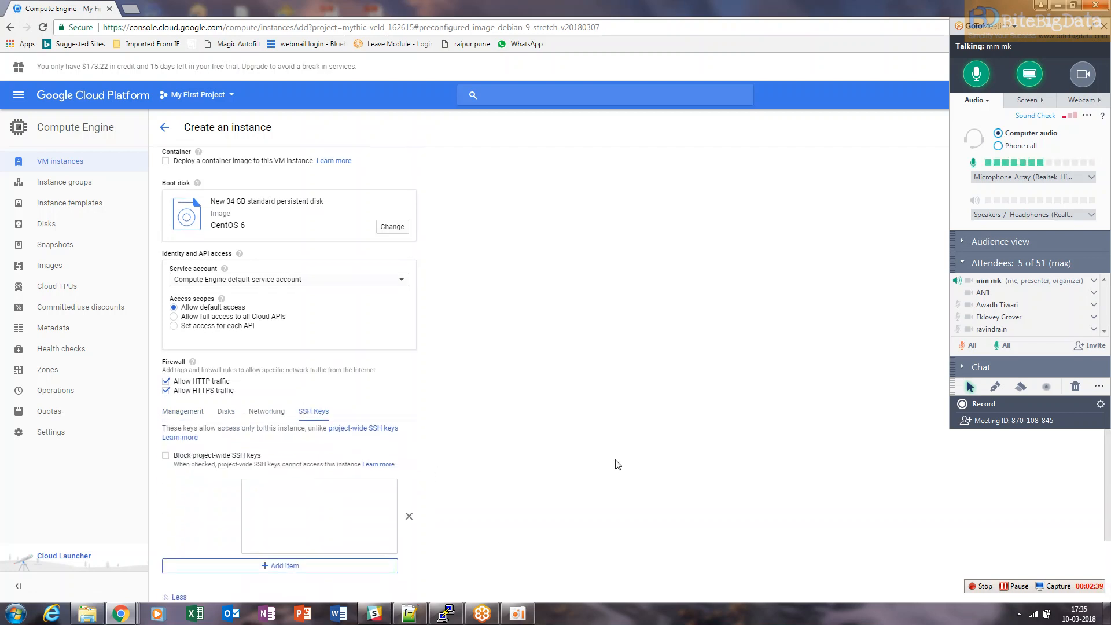
click(333, 426)
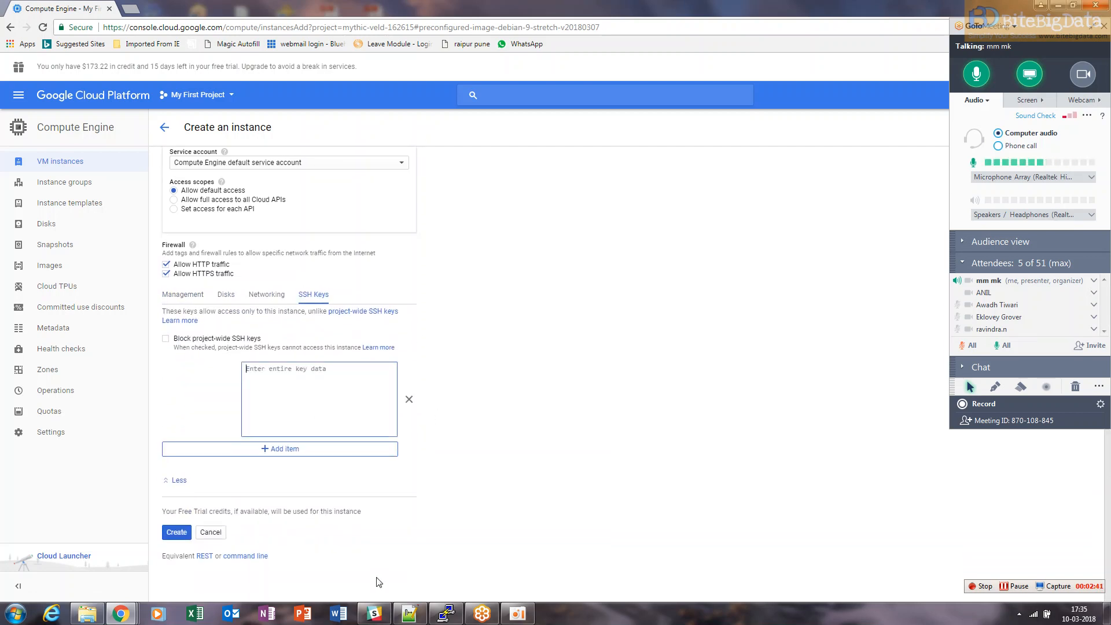
click(408, 614)
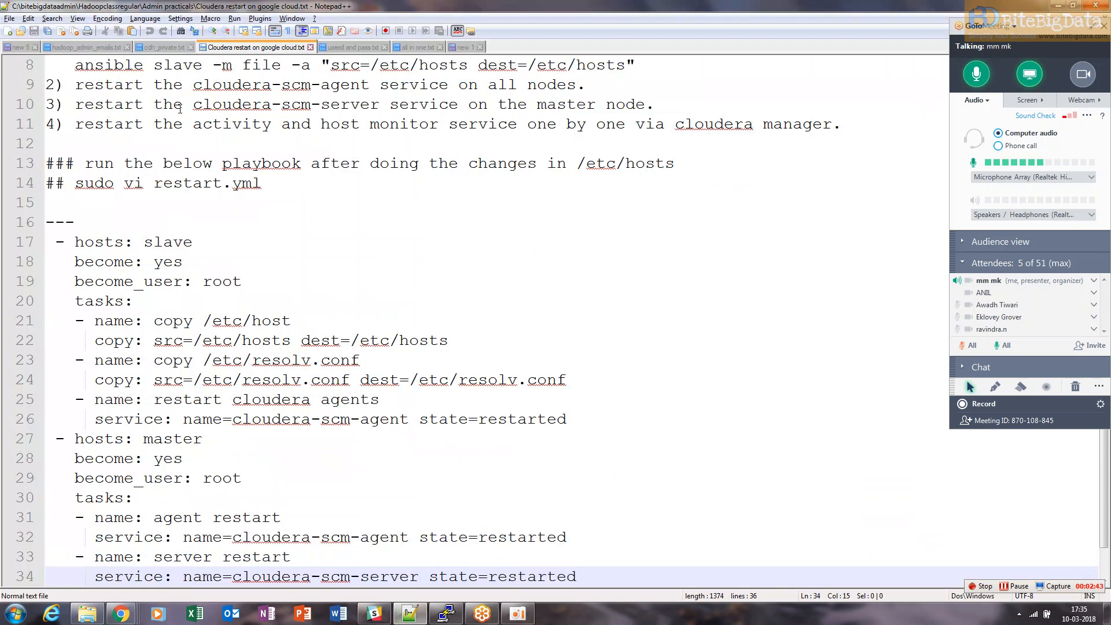
click(165, 47)
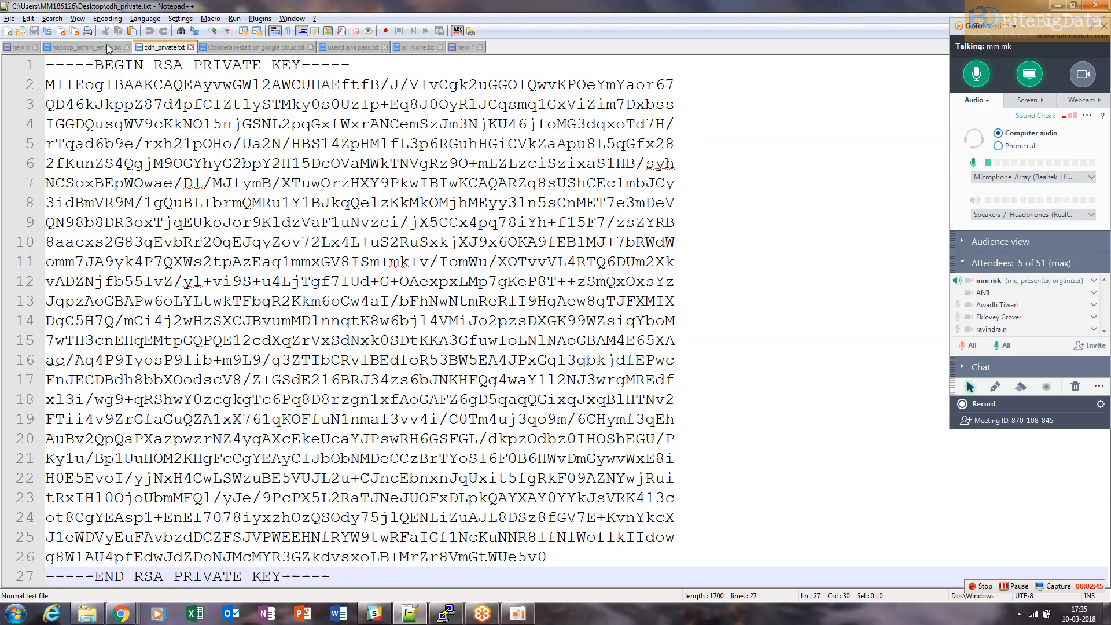
click(13, 49)
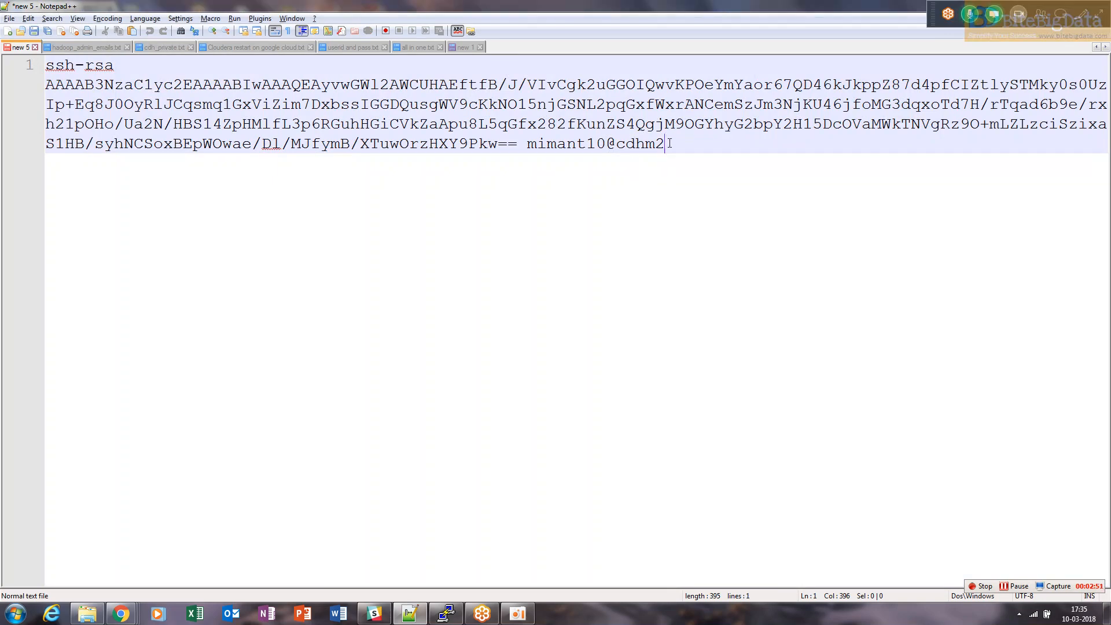
drag(647, 142, 620, 145)
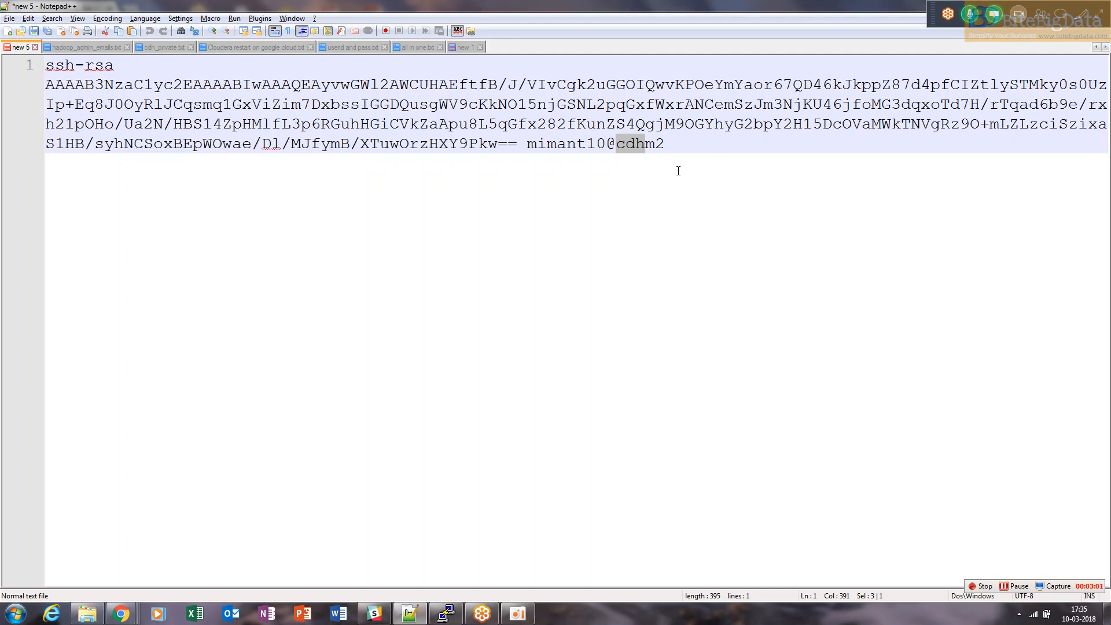
click(679, 170)
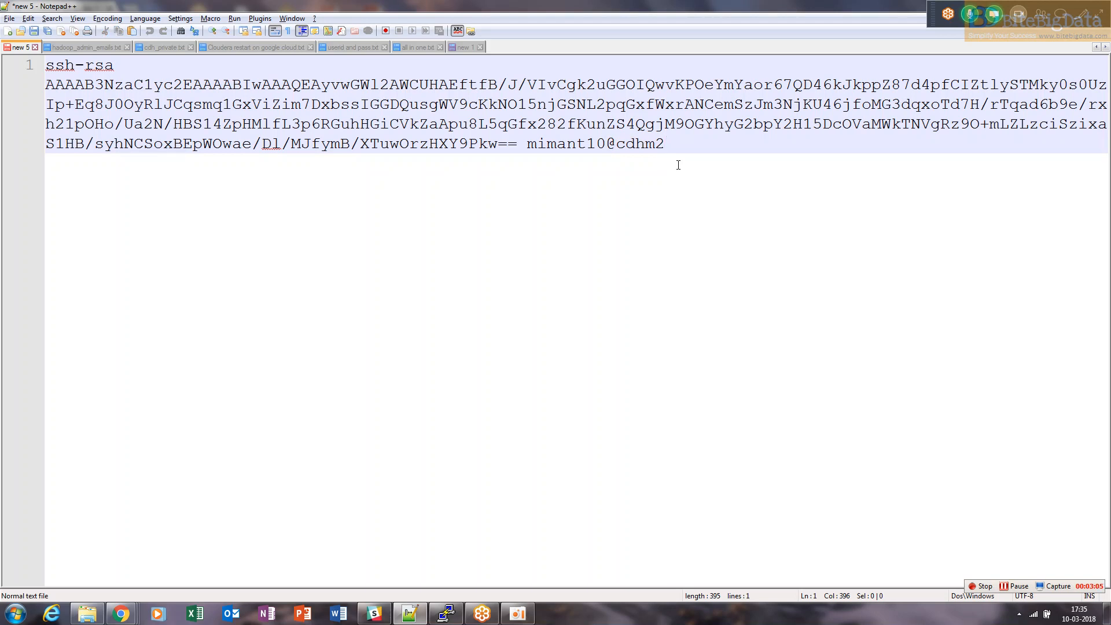
key(alt+Tab)
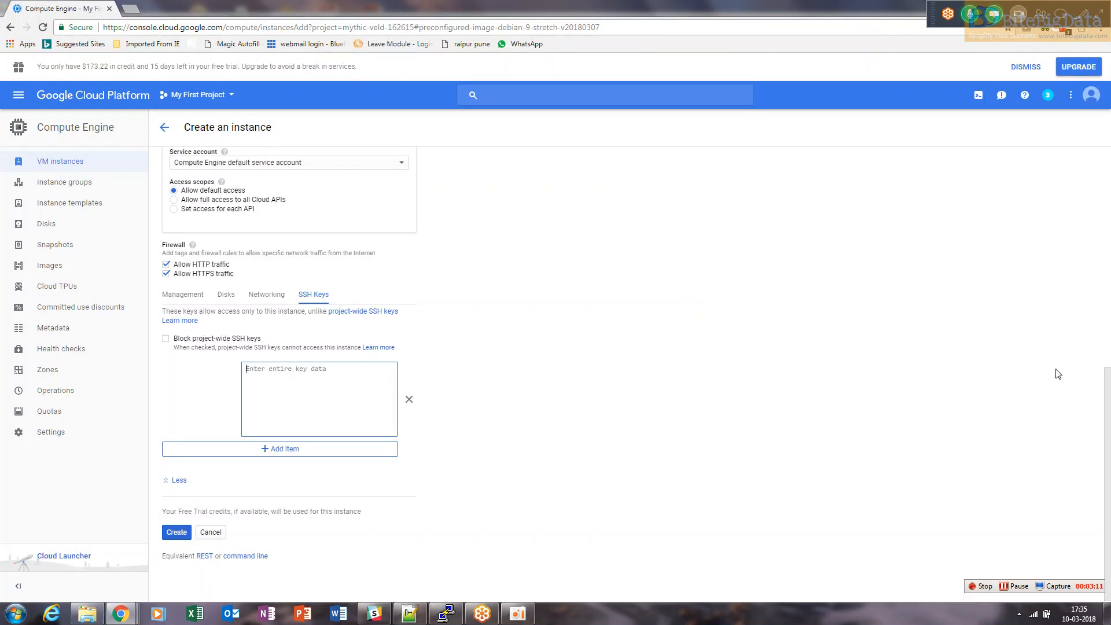
Examine the SSH Keys section and the rest of the instance form
mouse_move(1107, 446)
mouse_down()
mouse_move(1107, 423)
mouse_move(1106, 452)
mouse_up()
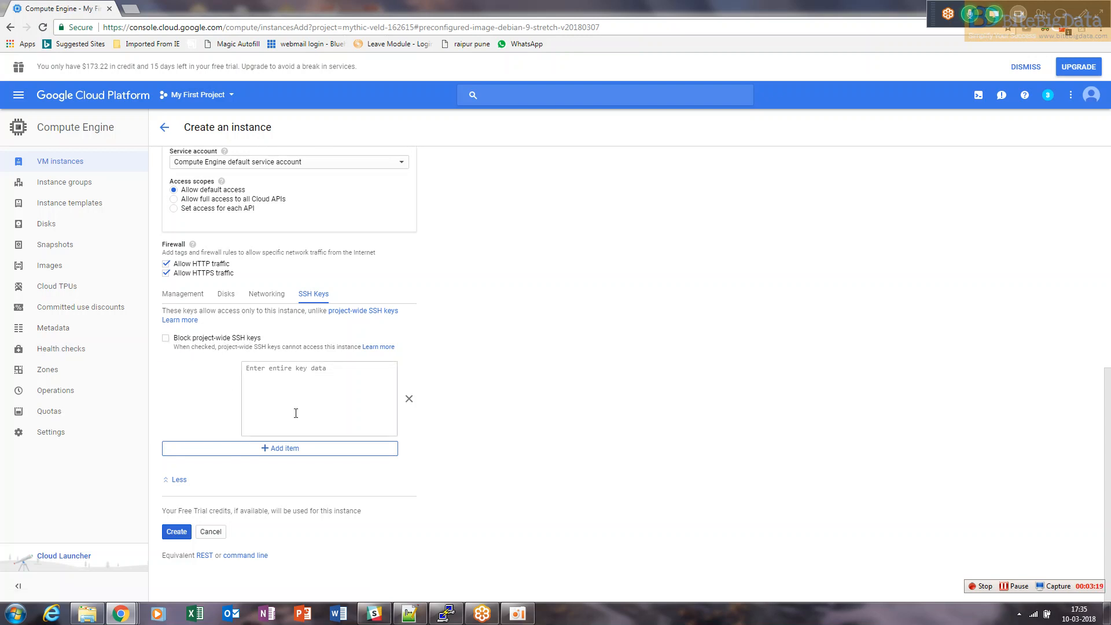
drag(262, 338, 176, 340)
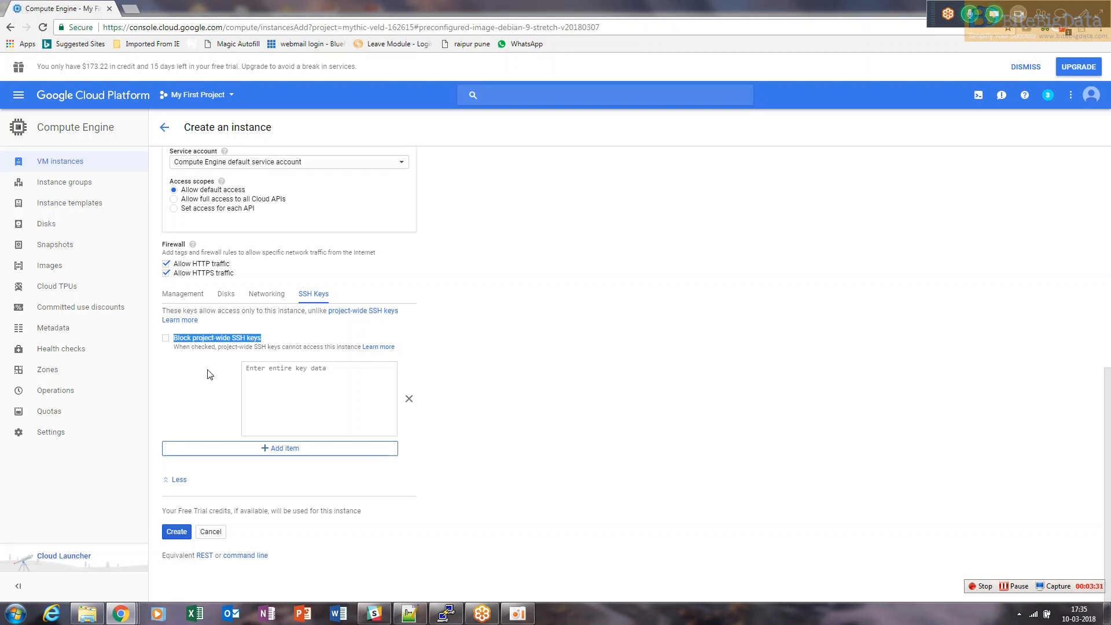
click(433, 335)
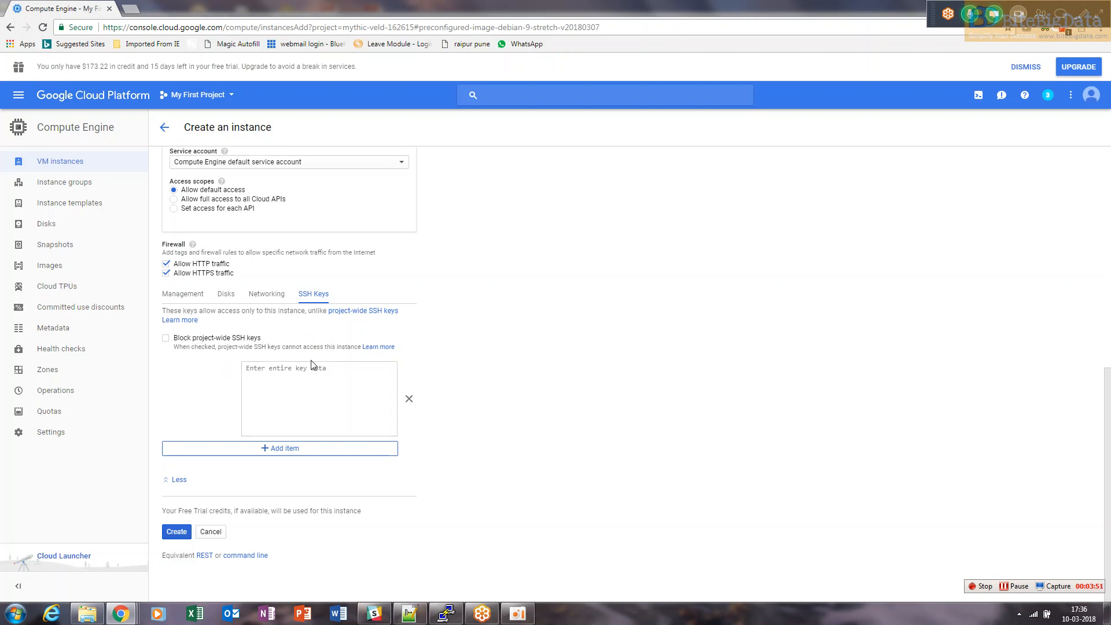
click(248, 369)
drag(1108, 428, 1109, 389)
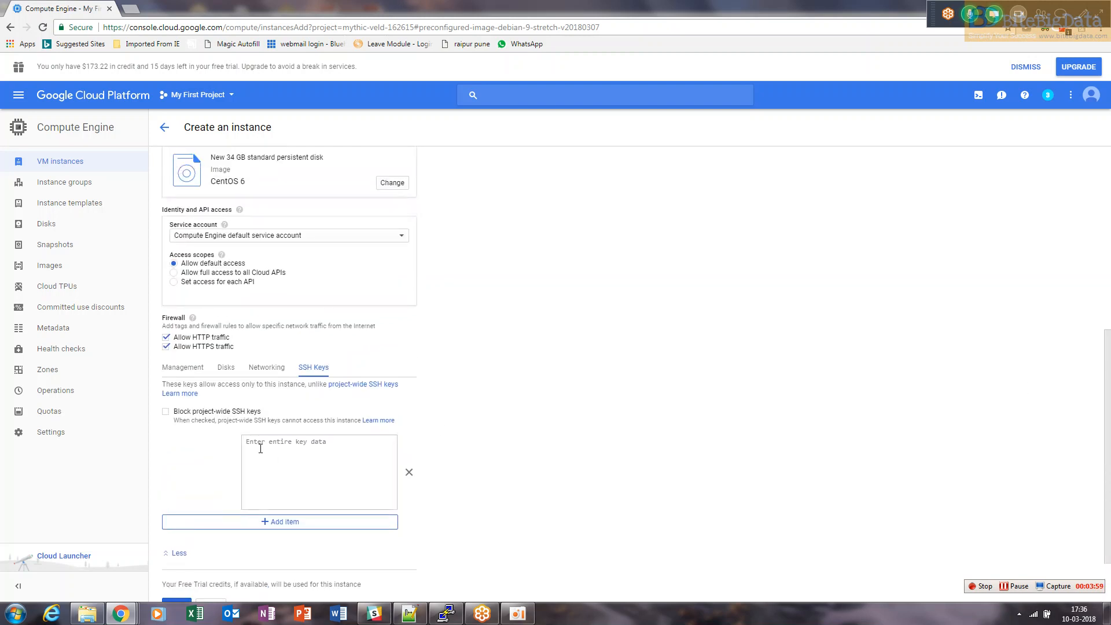
click(335, 475)
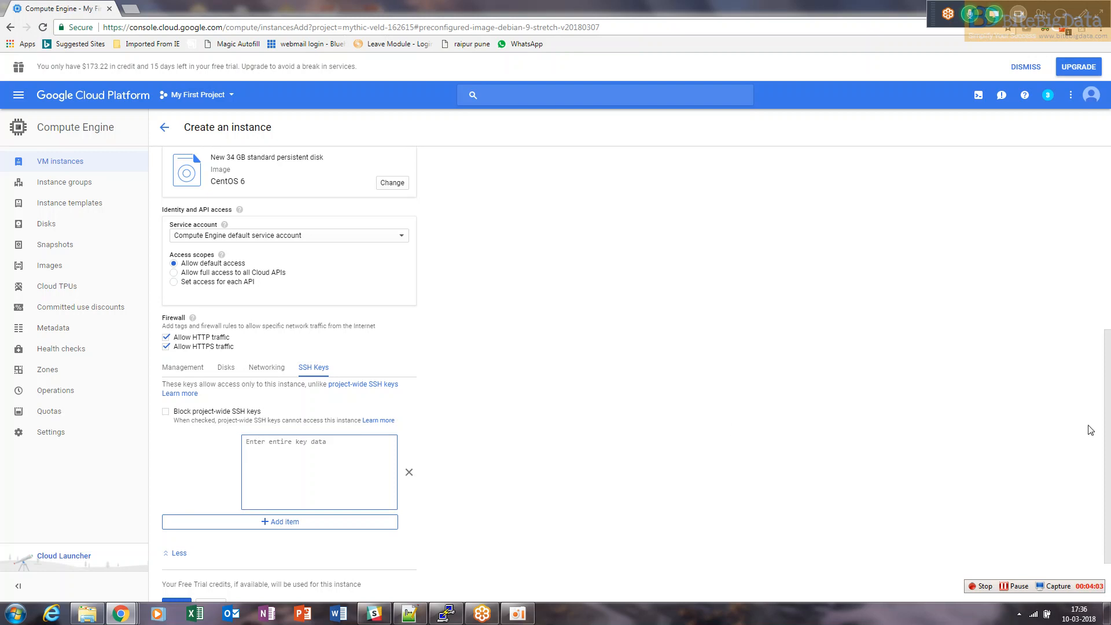
drag(1107, 429, 1080, 204)
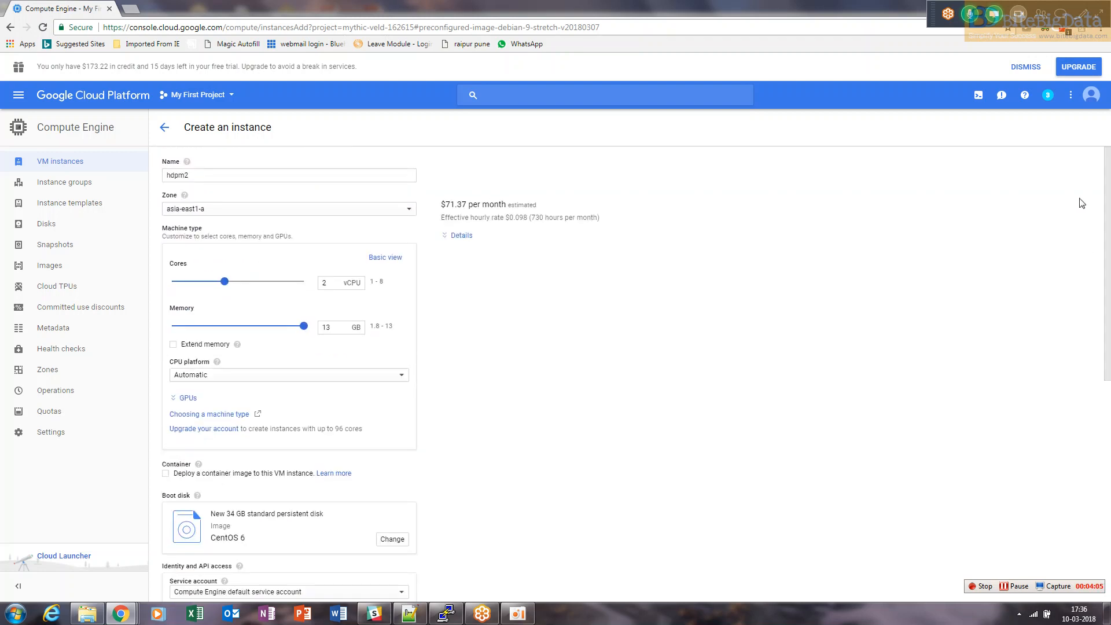
Search the Start menu for puttygen and run PuTTYgen
key(super+d)
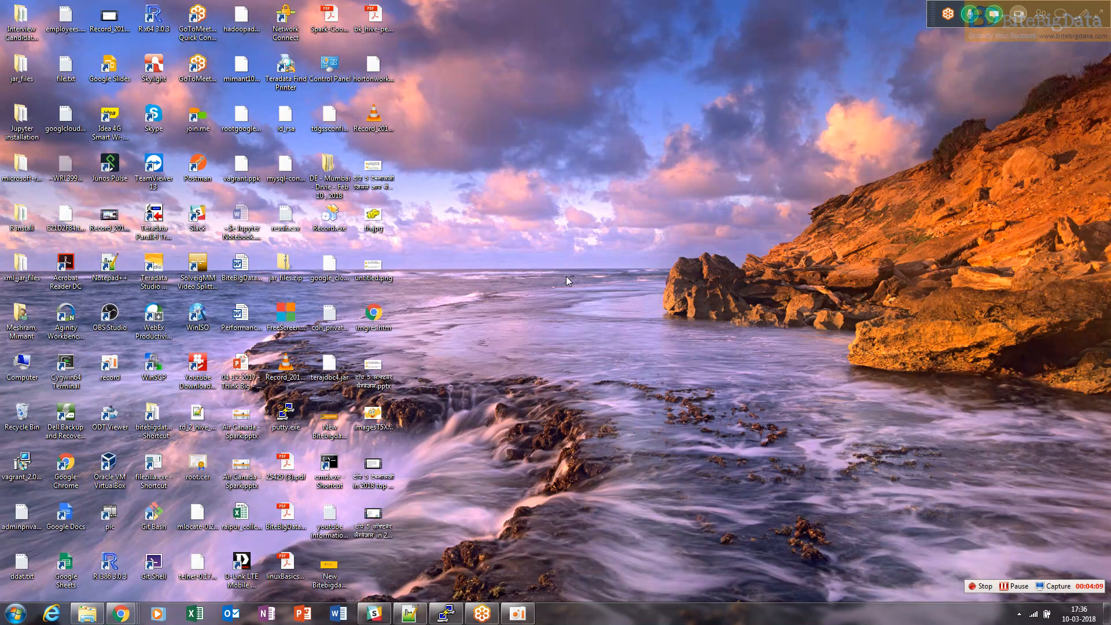
click(14, 613)
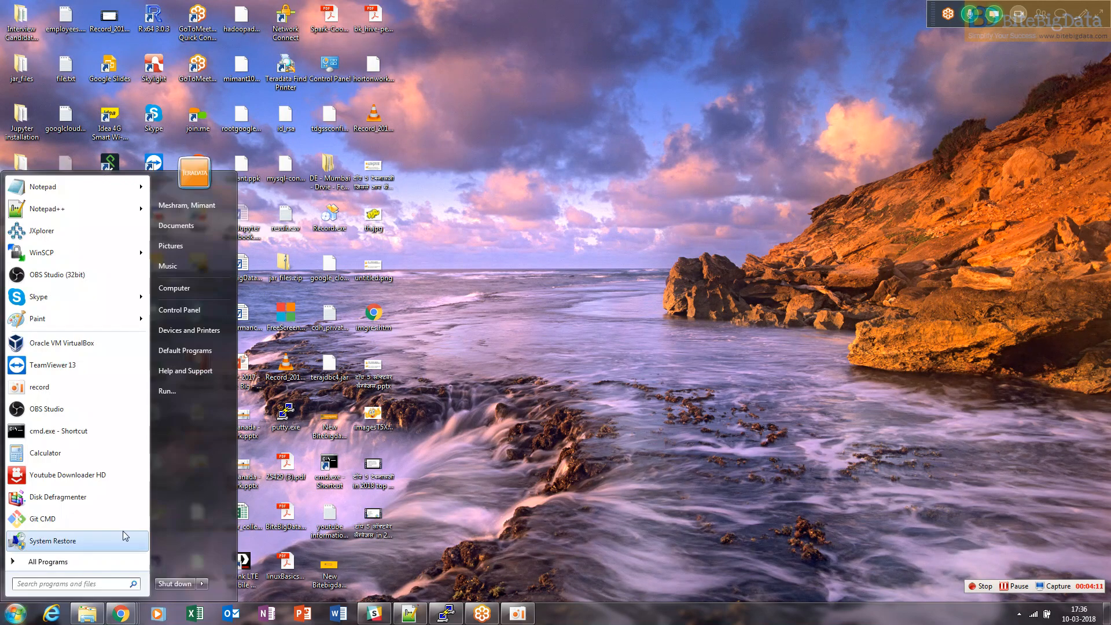
text(ssh)
key(BackSpace)
key(BackSpace)
text(putty)
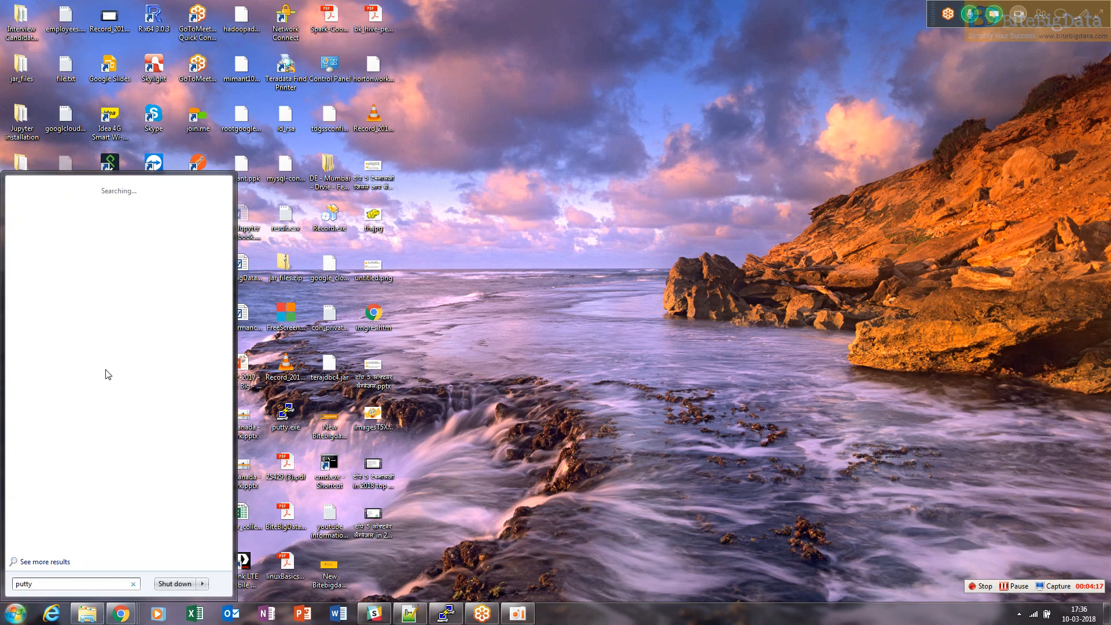
text(g)
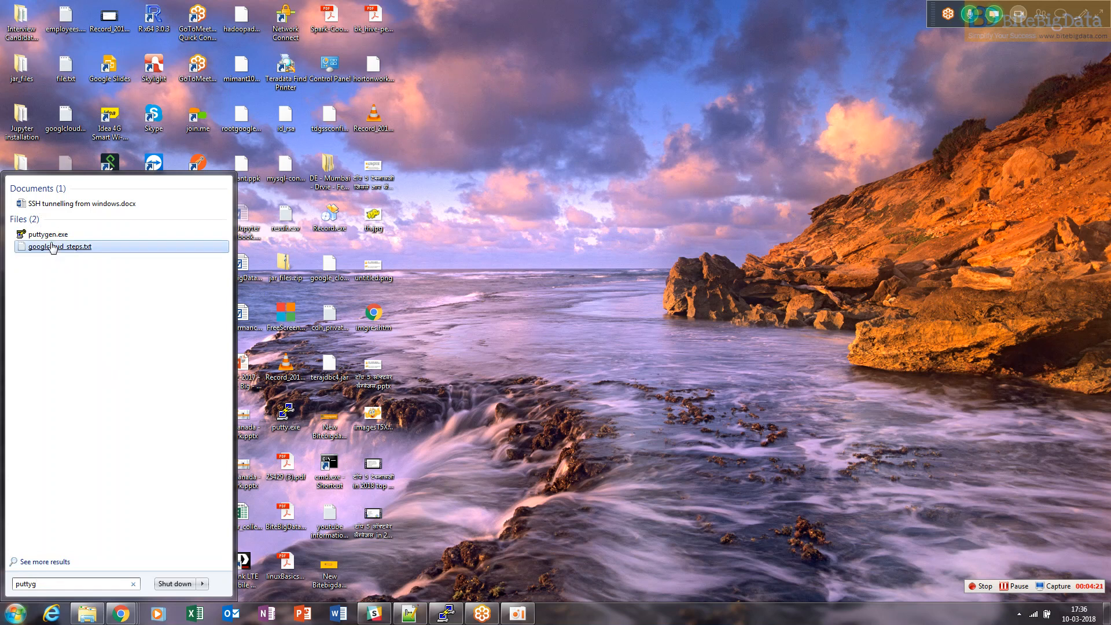
click(51, 234)
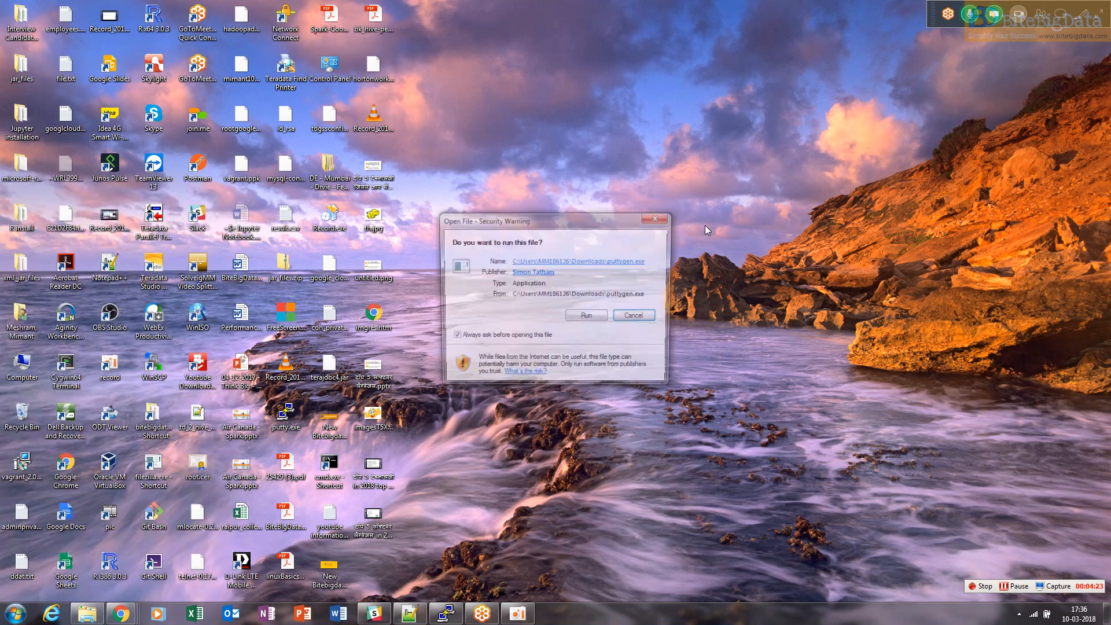
click(594, 323)
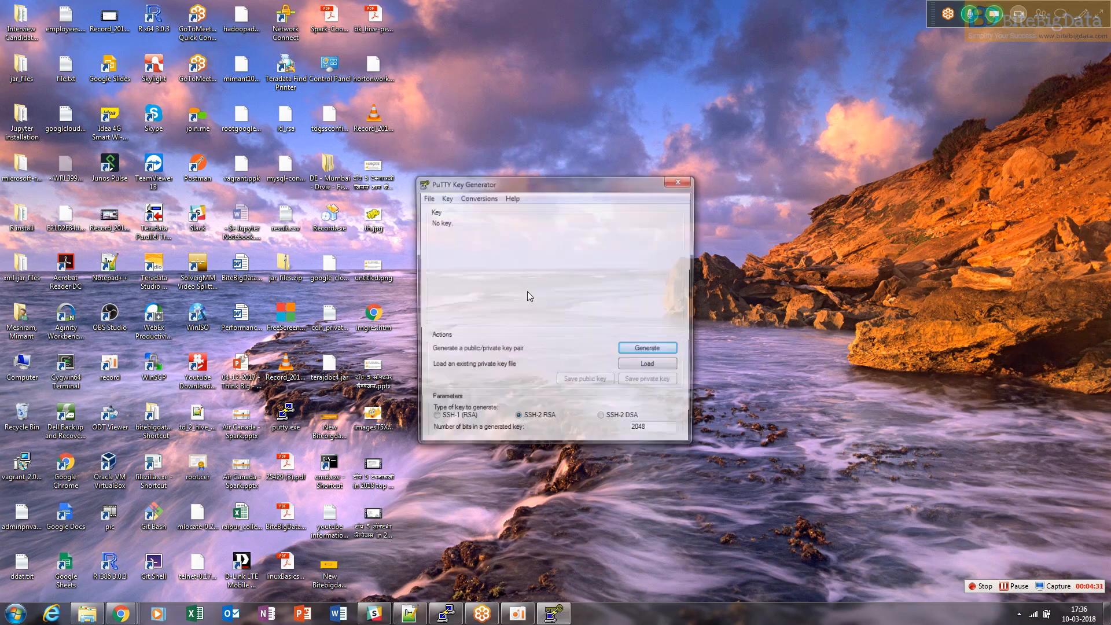
Generate a new SSH-2 RSA 2048-bit public/private key pair in PuTTY Key Generator
drag(540, 184, 405, 146)
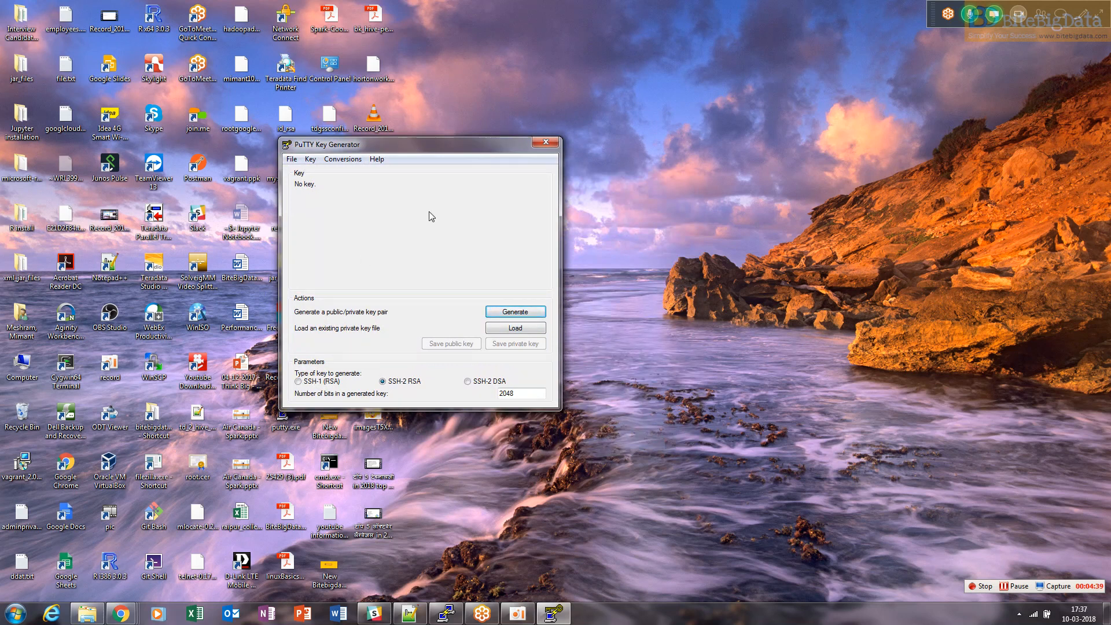
click(505, 313)
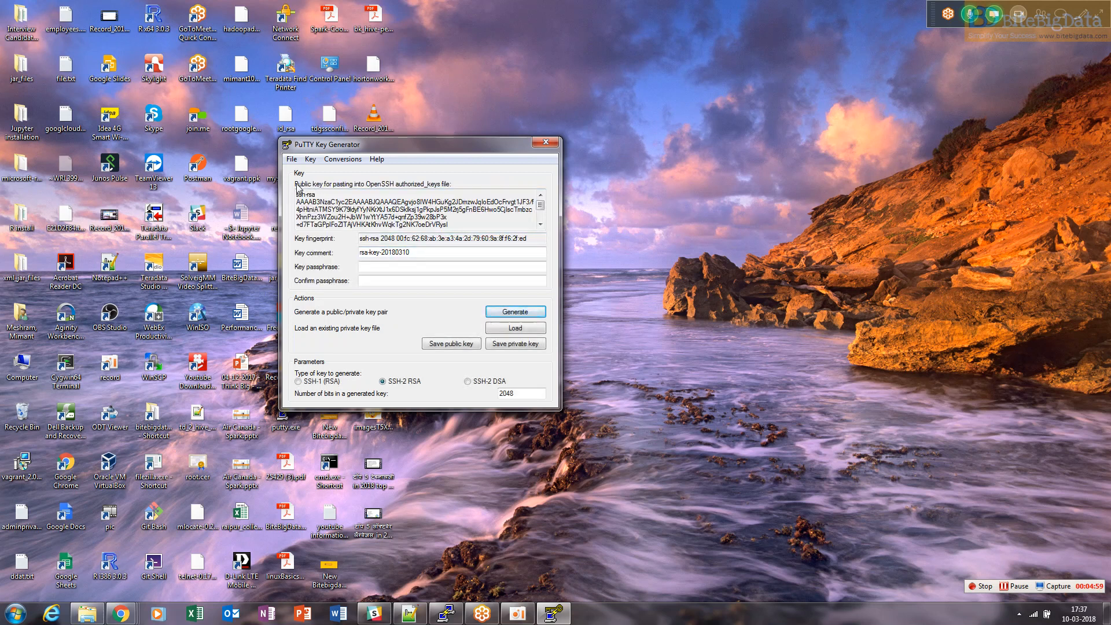
Replace the generated key comment with the user's login name
drag(308, 195, 507, 226)
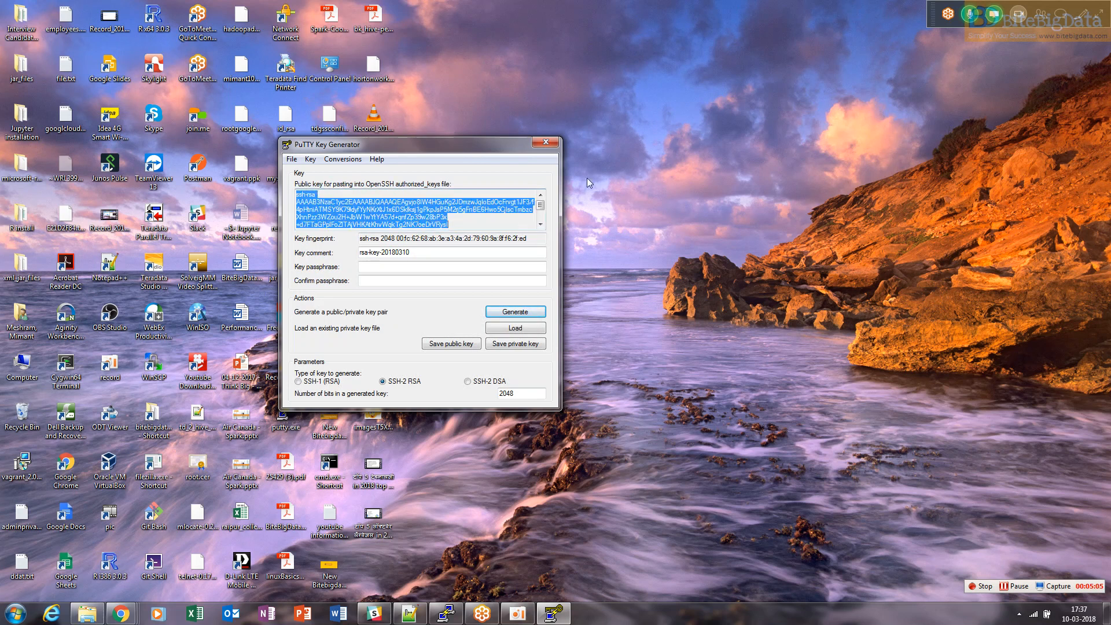
double_click(416, 253)
click(539, 215)
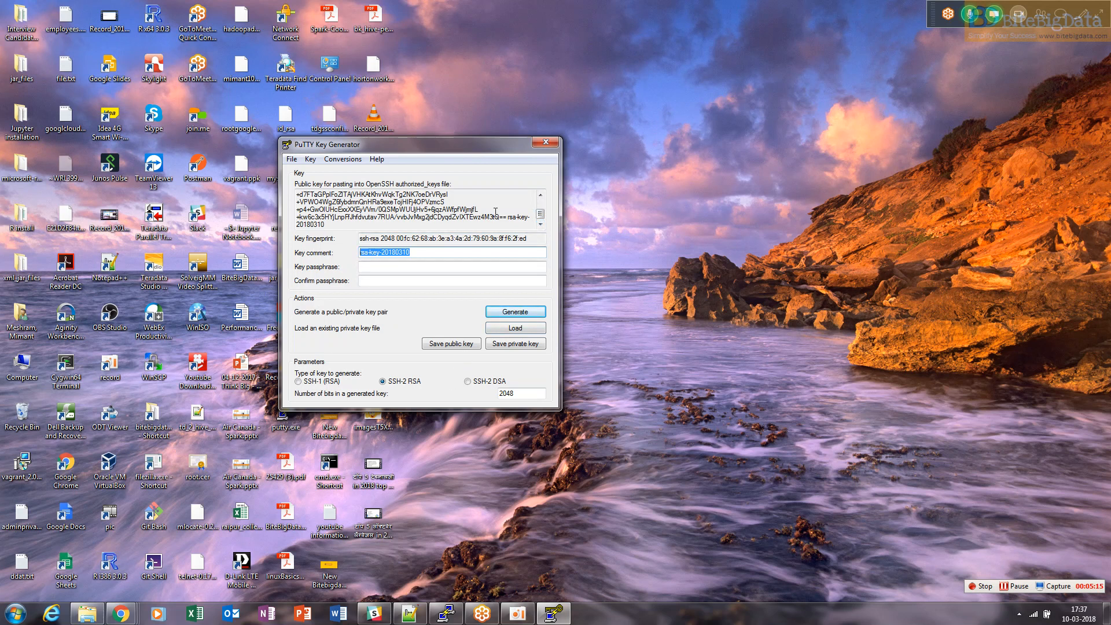
drag(492, 138, 738, 64)
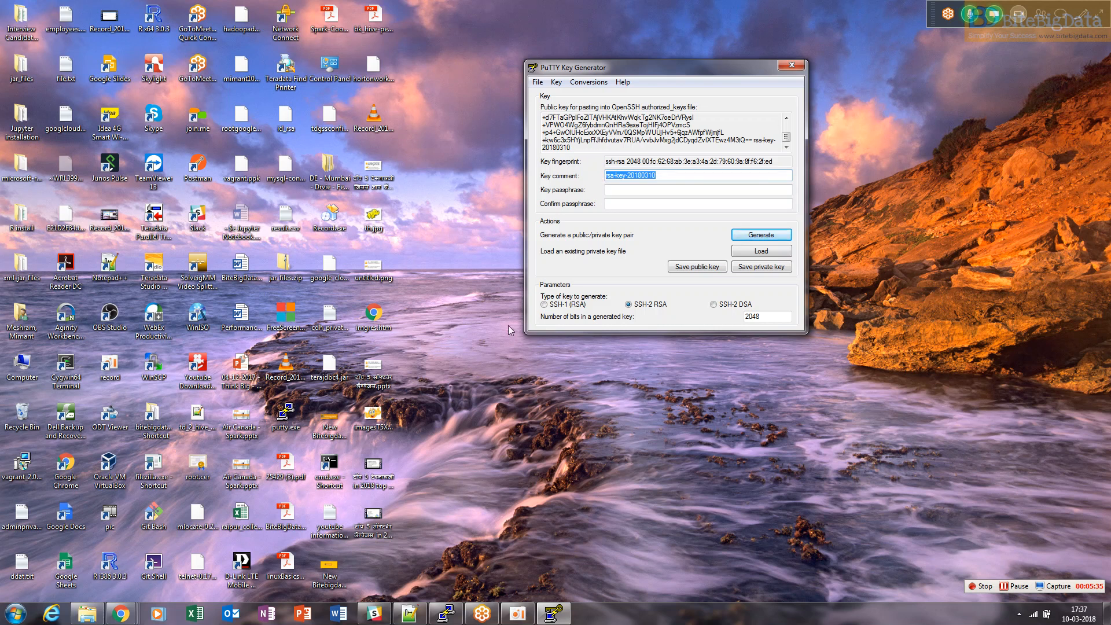
drag(574, 148, 541, 114)
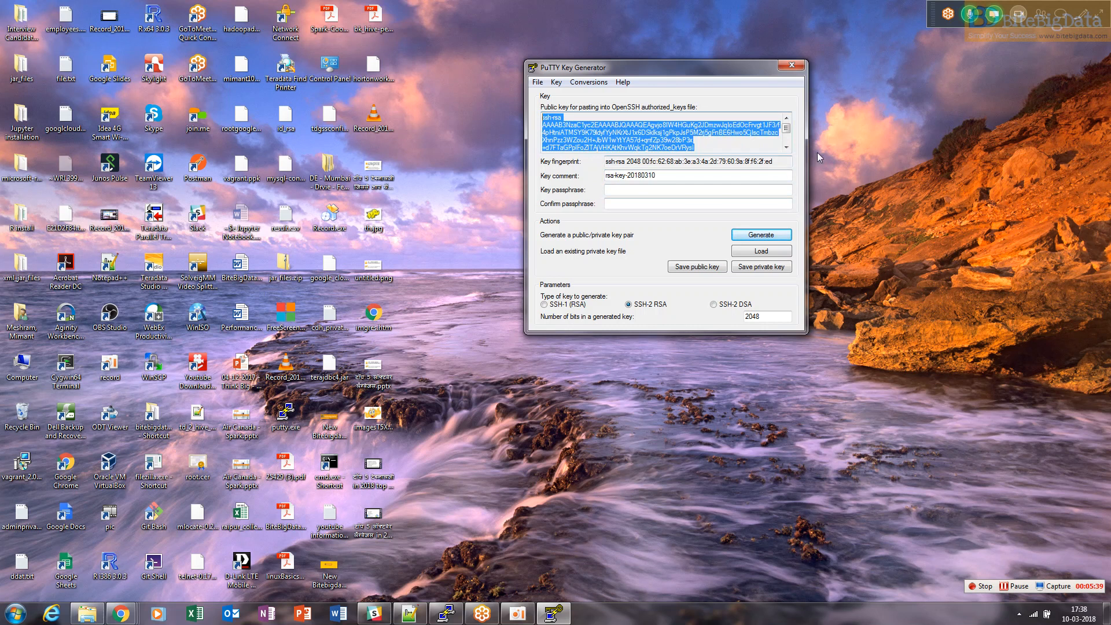
drag(787, 130, 790, 150)
double_click(666, 175)
text(miamn)
key(BackSpace)
key(BackSpace)
key(BackSpace)
key(BackSpace)
text(imant10)
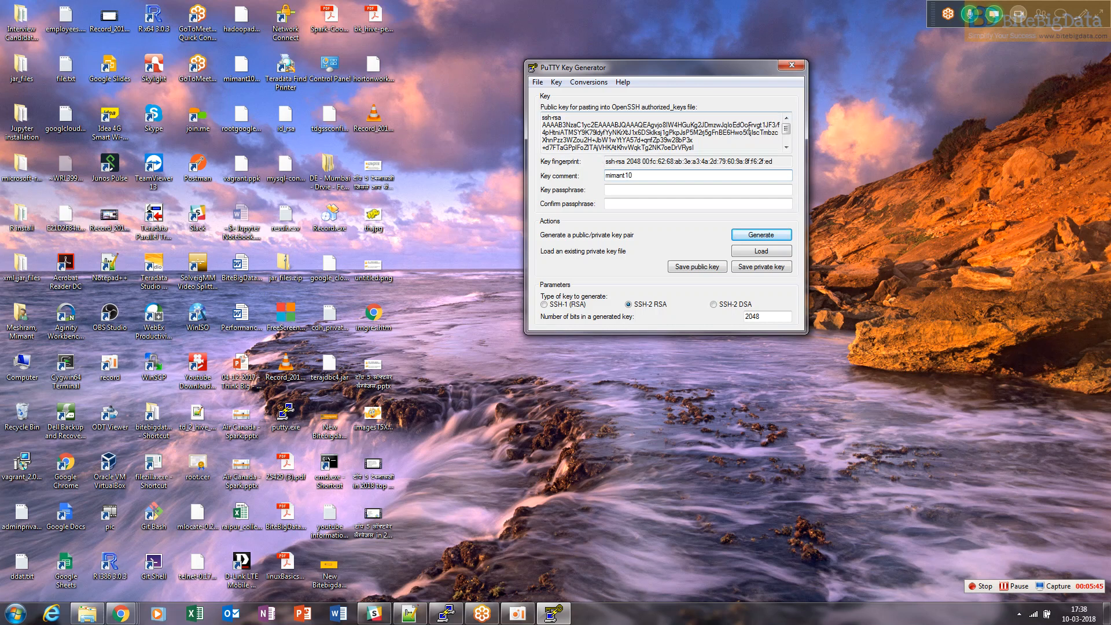
Copy the full public key text from PuTTYgen and place the cursor in the instance's SSH key data box
mouse_move(787, 129)
mouse_down()
mouse_move(789, 148)
mouse_move(762, 148)
mouse_move(784, 147)
mouse_up()
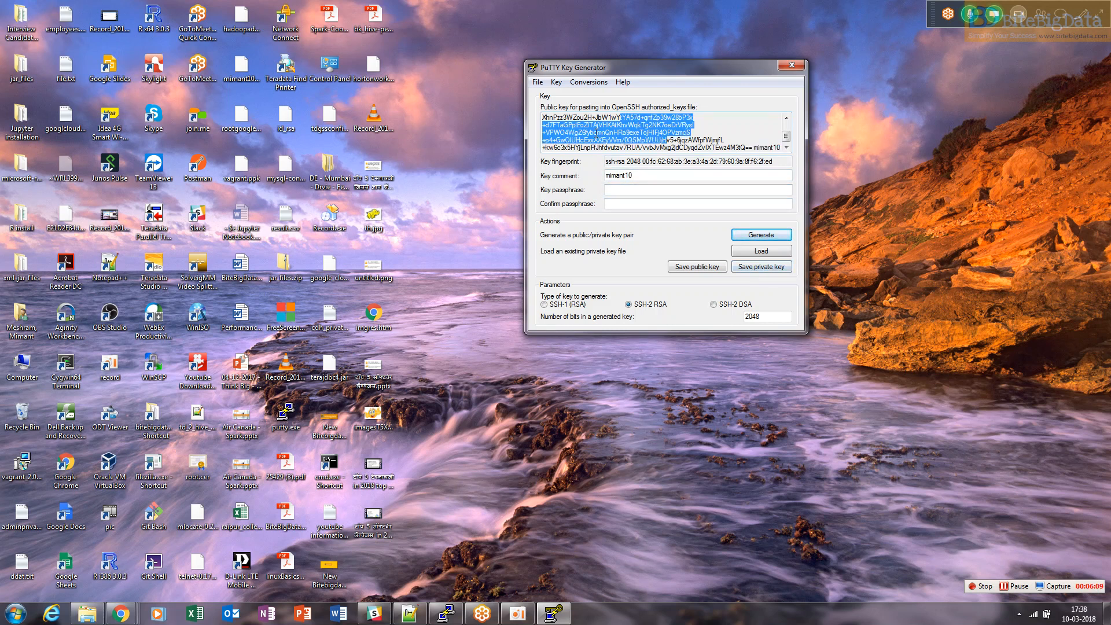
click(121, 614)
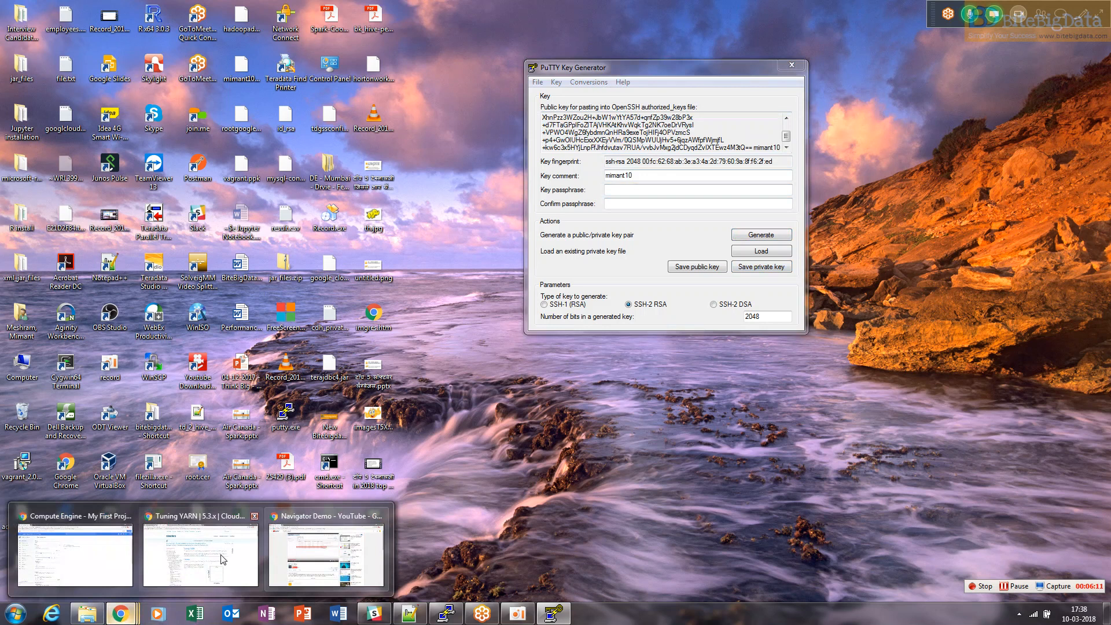
click(185, 559)
click(120, 613)
click(102, 569)
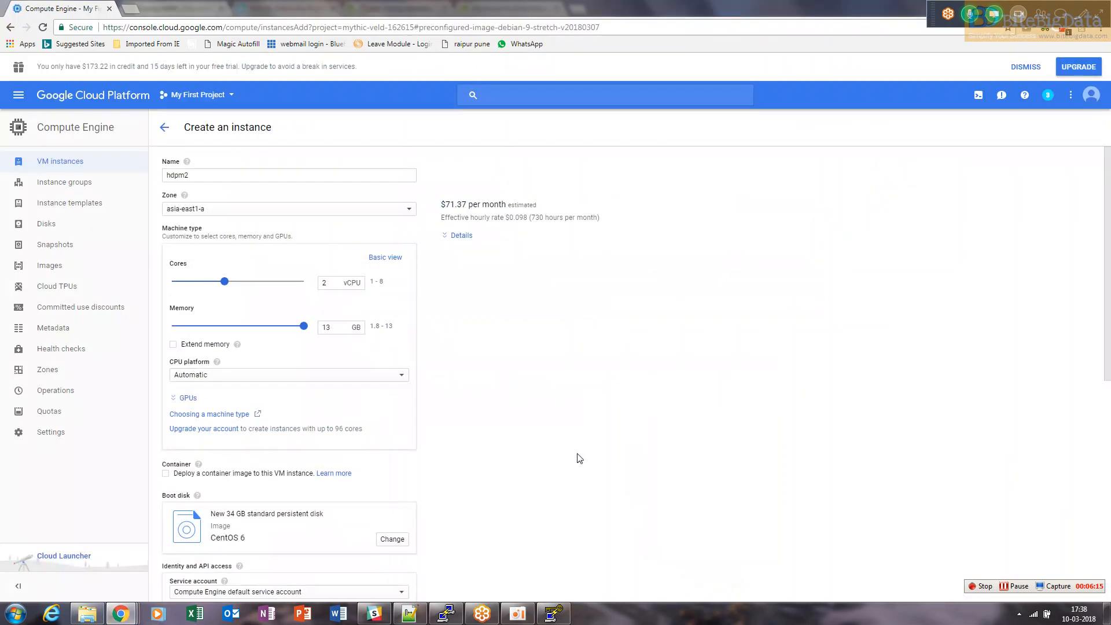
scroll(580, 459, down, 7)
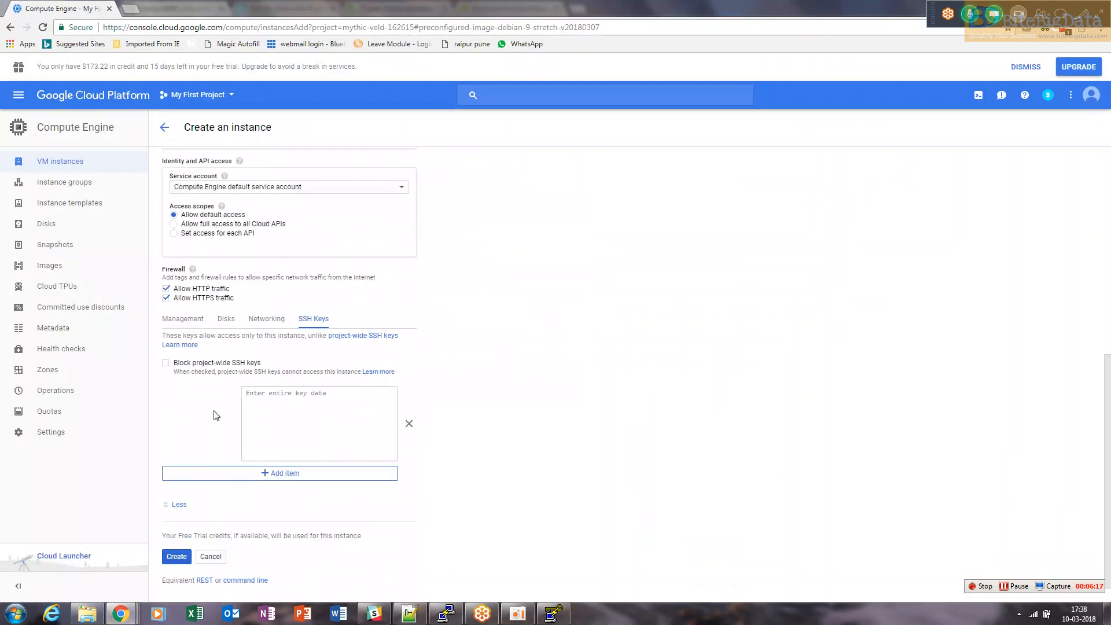
click(325, 446)
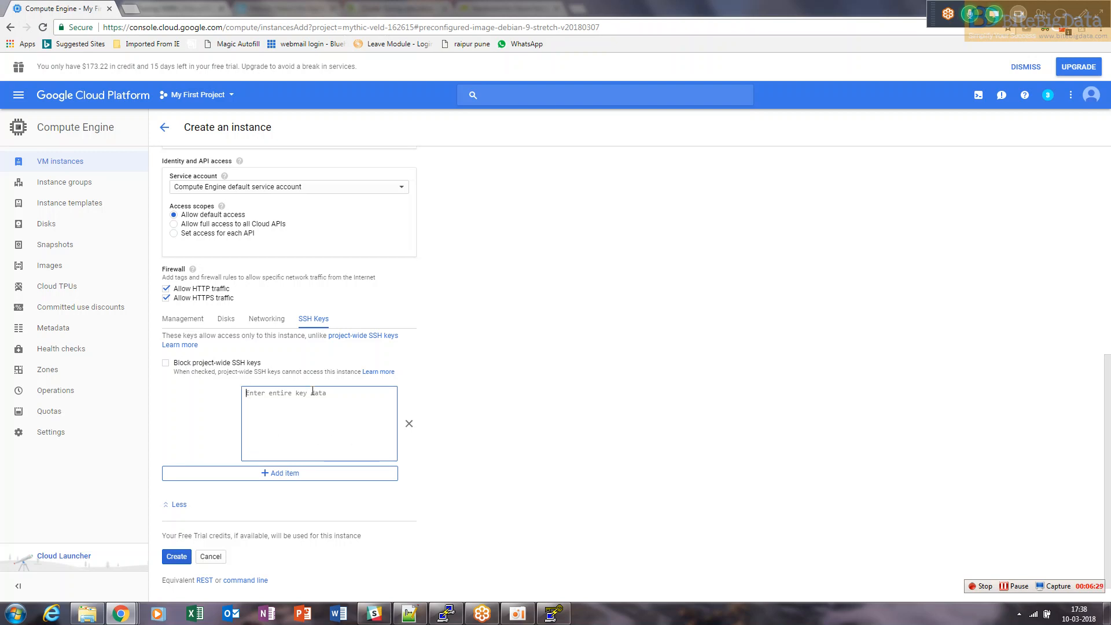
click(349, 435)
Switch to Notepad++ and put the copied public key into the new 3 document, selecting it
key(super+d)
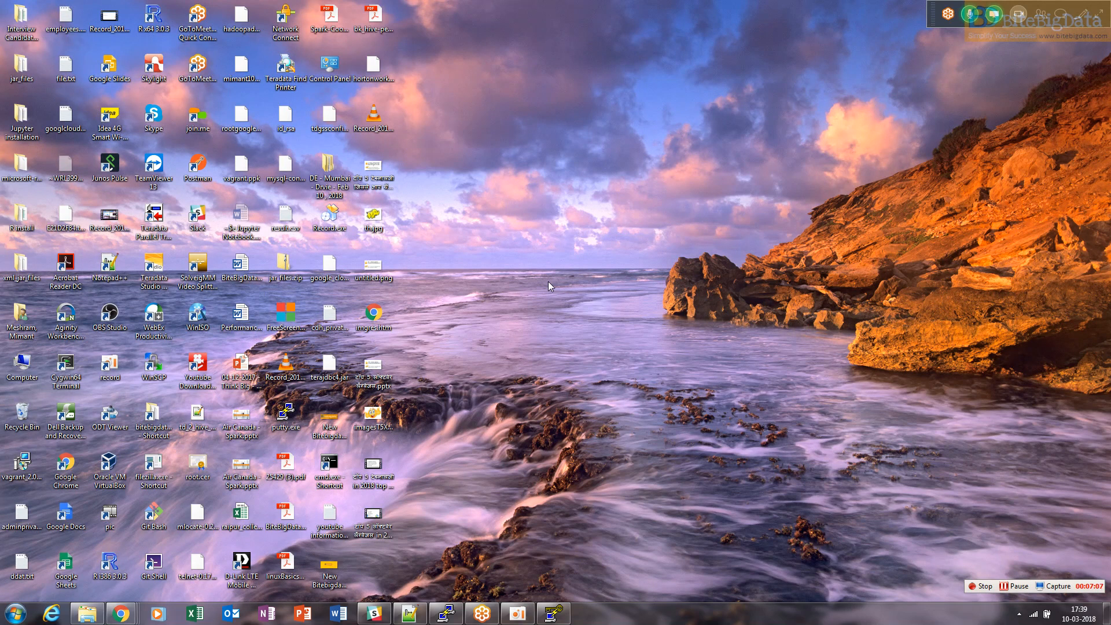
click(554, 613)
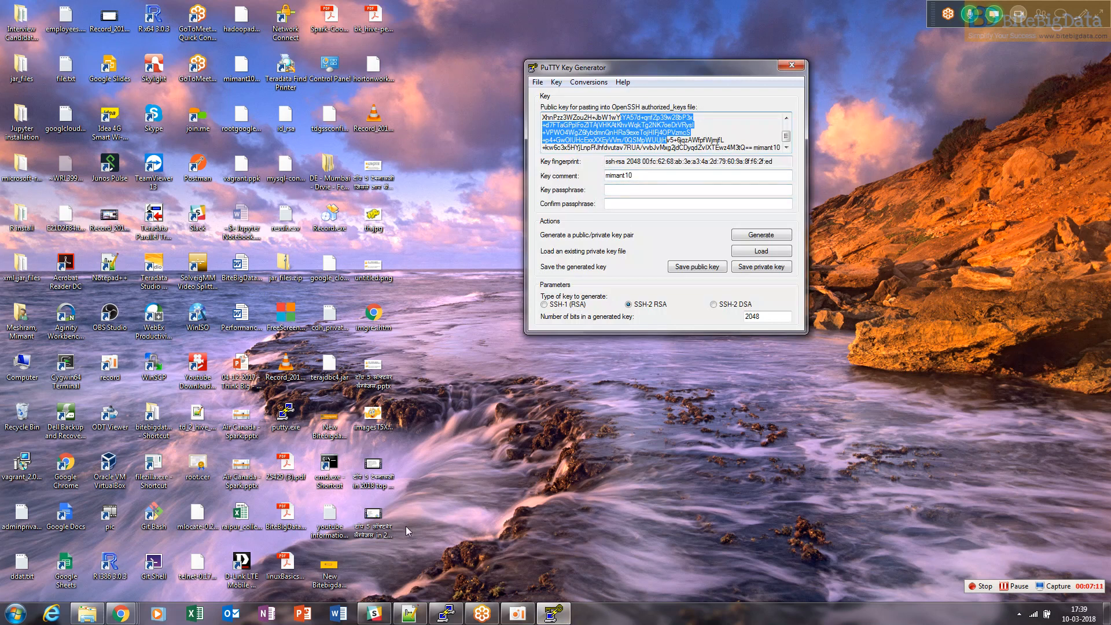
click(409, 615)
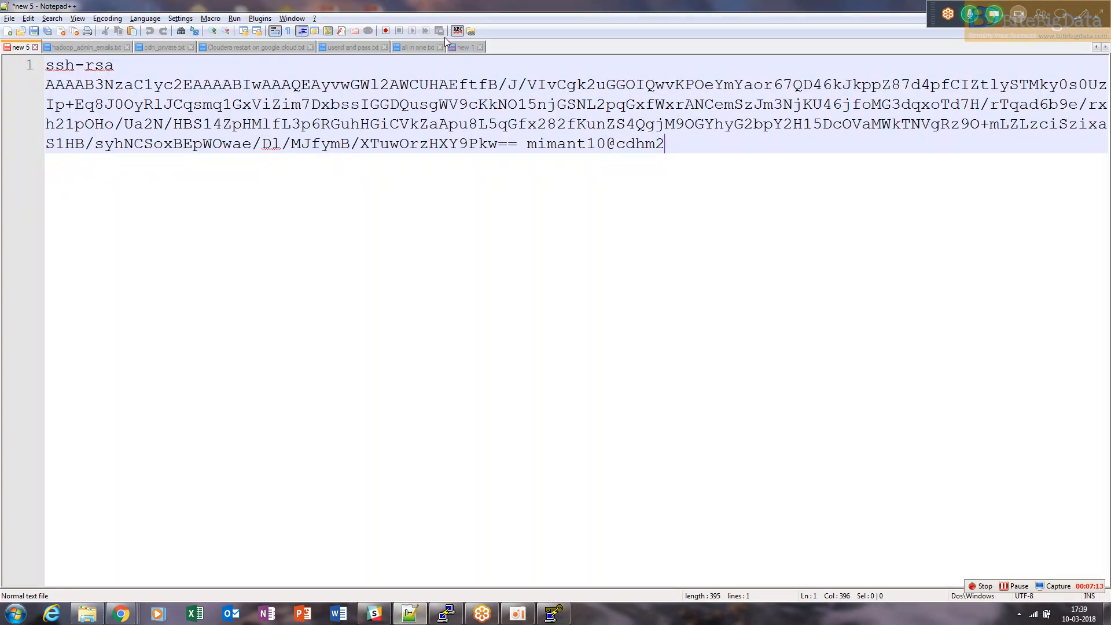
click(1096, 47)
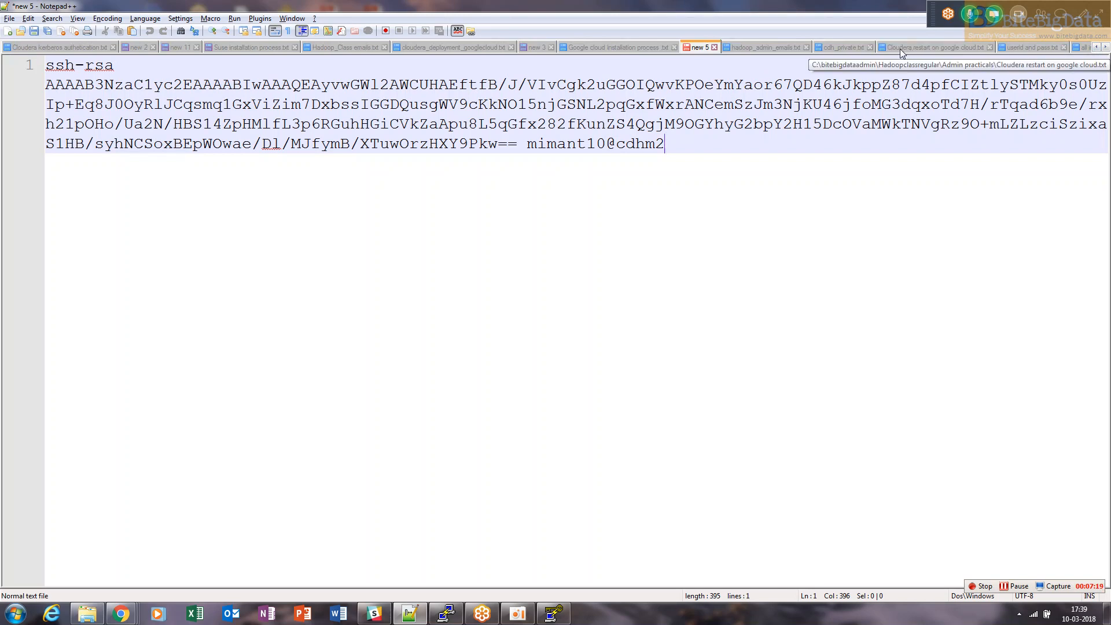
click(830, 47)
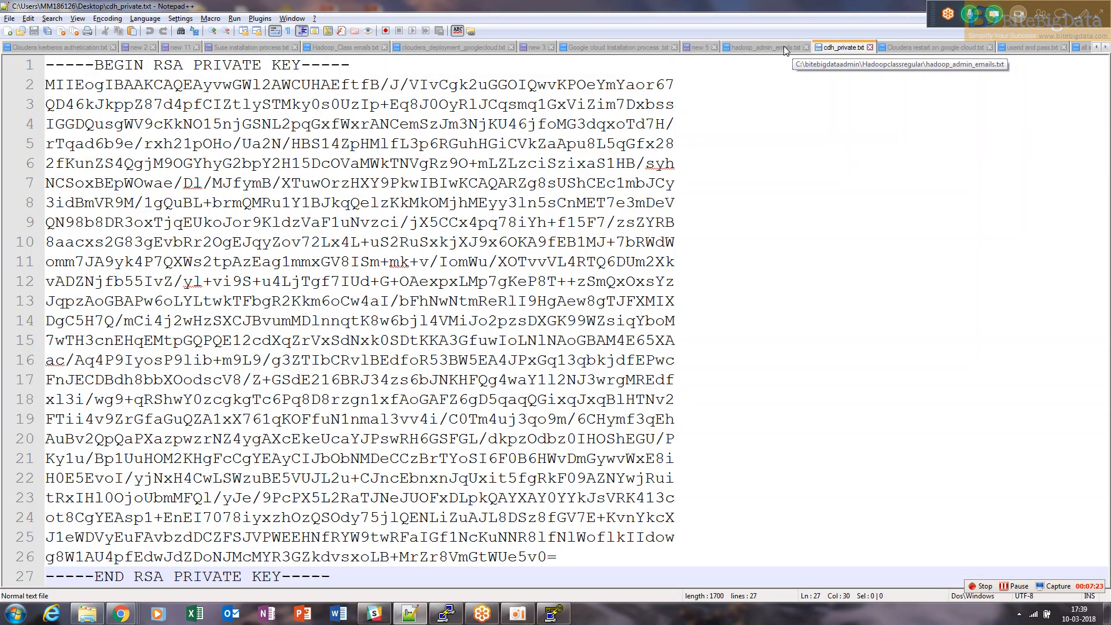
click(699, 47)
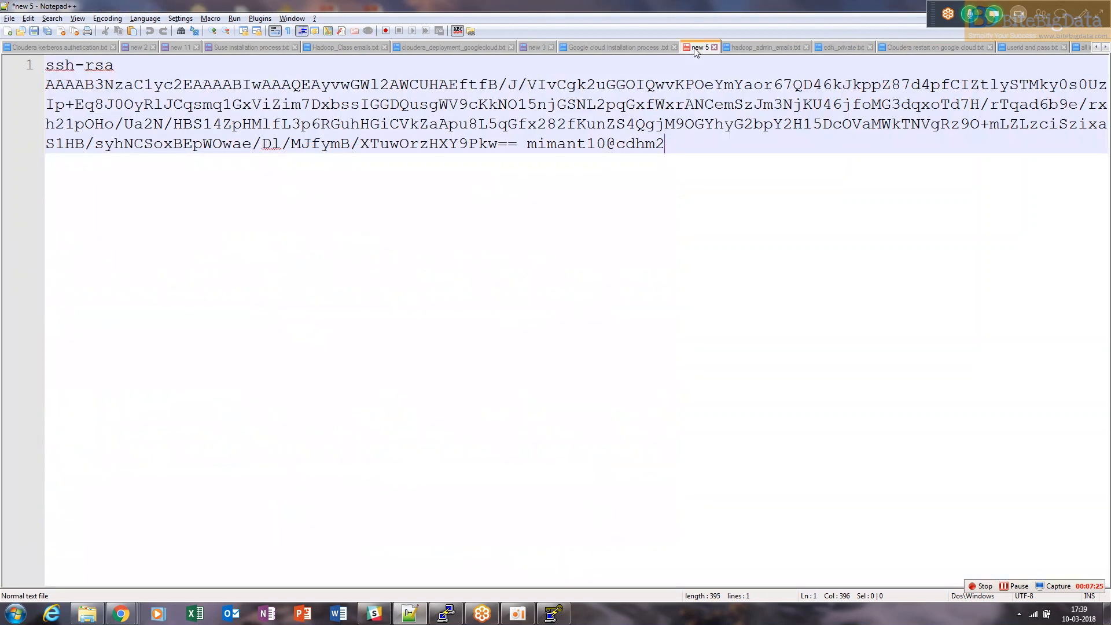
click(537, 49)
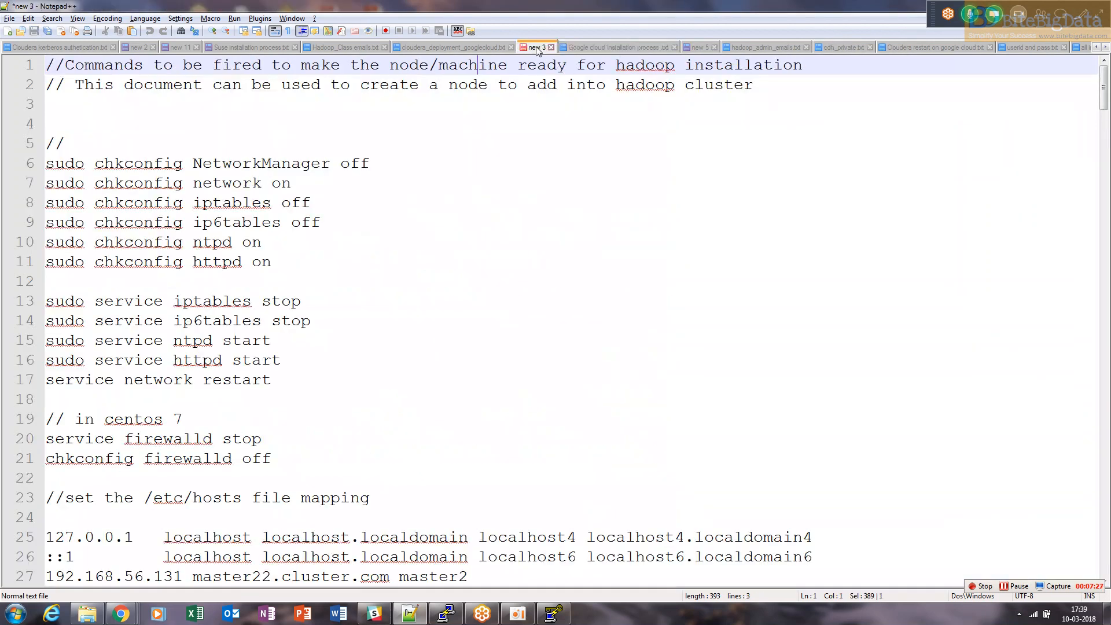
click(623, 161)
drag(615, 144, 41, 66)
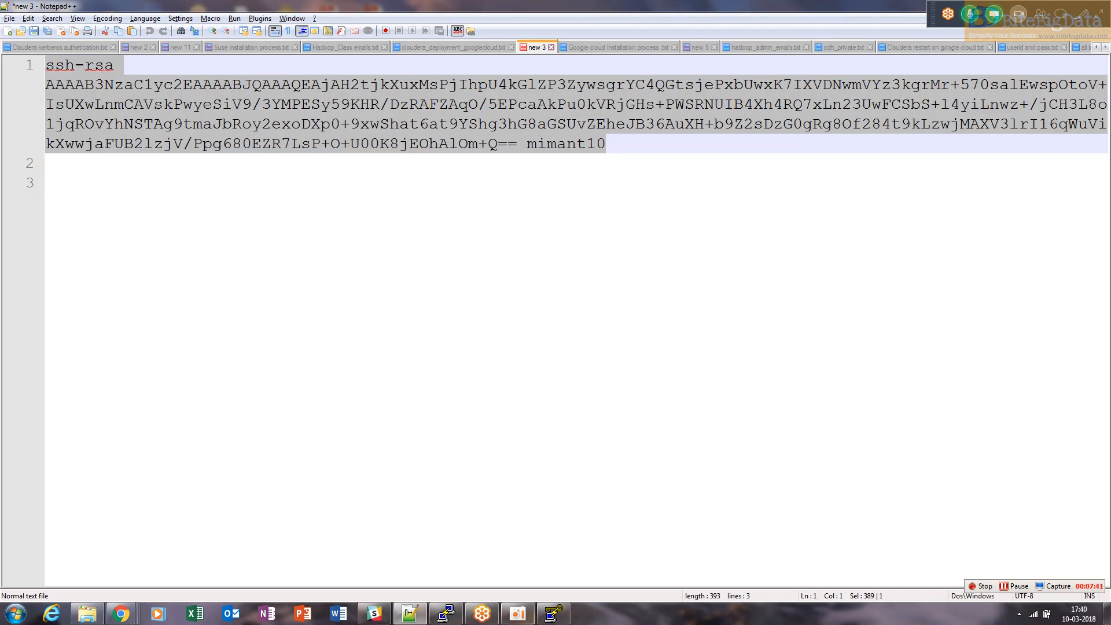
Close PuTTY Key Generator and return to the Create an instance form in the browser
click(553, 613)
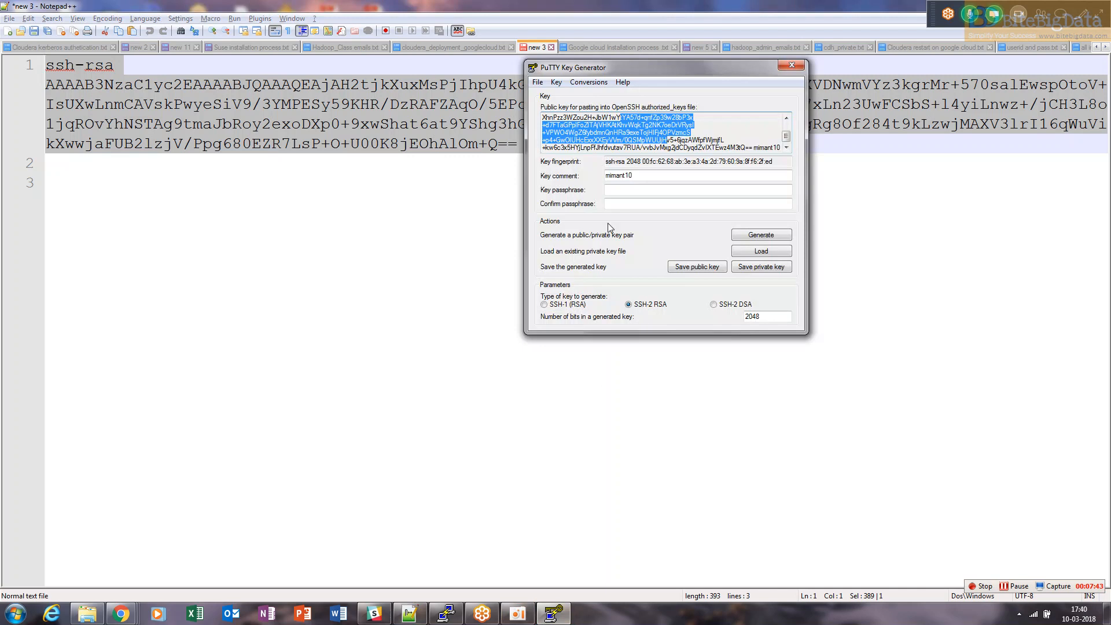
drag(675, 67, 397, 147)
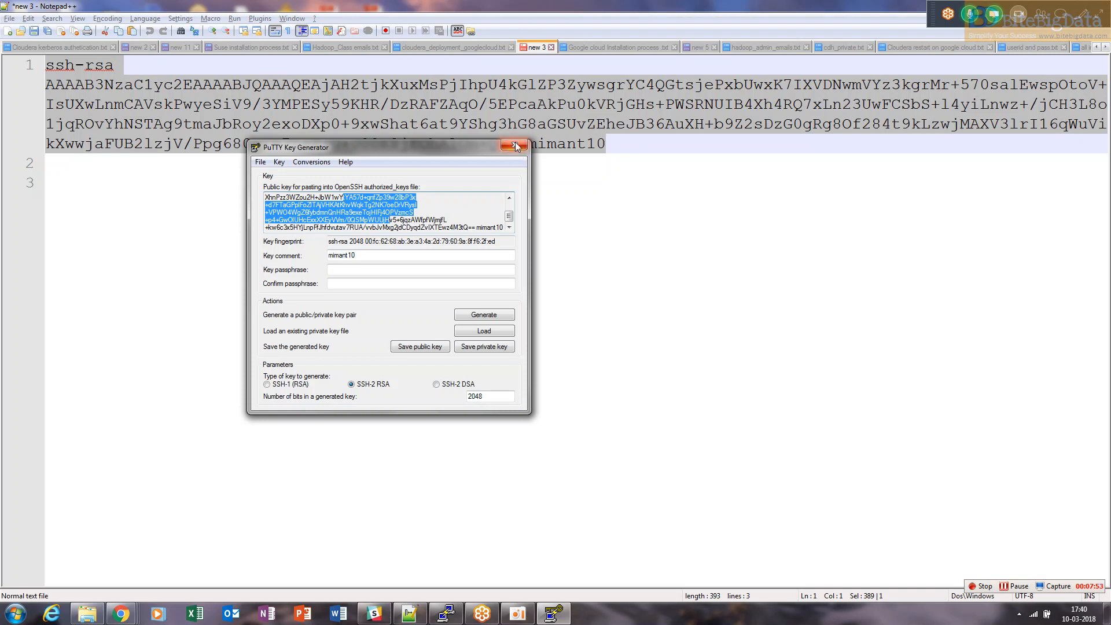
drag(589, 168, 3, 73)
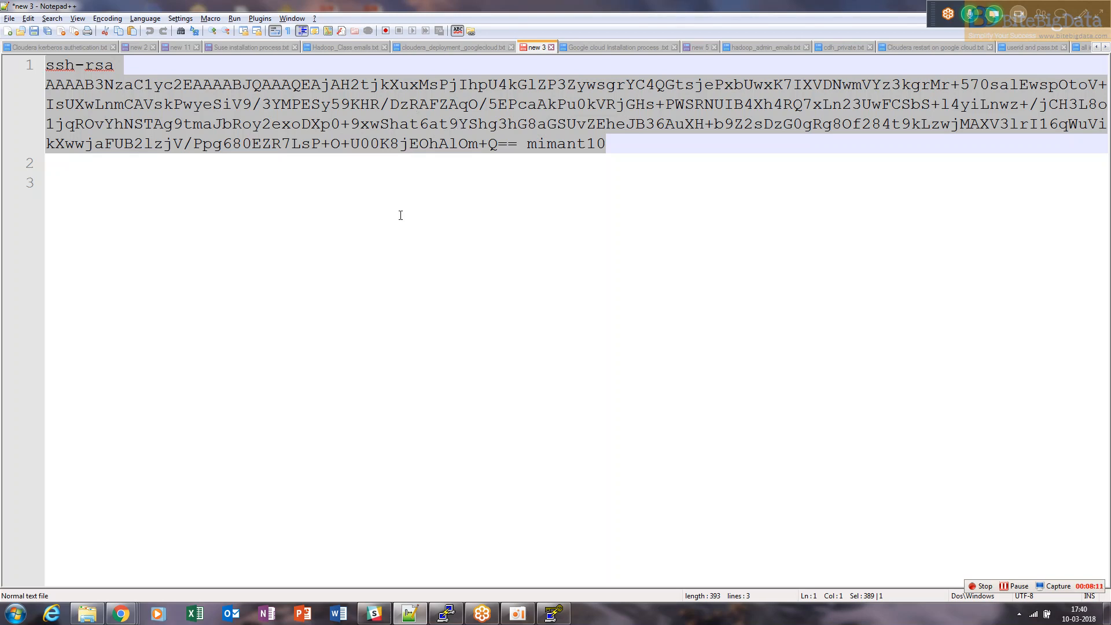
click(554, 613)
click(514, 144)
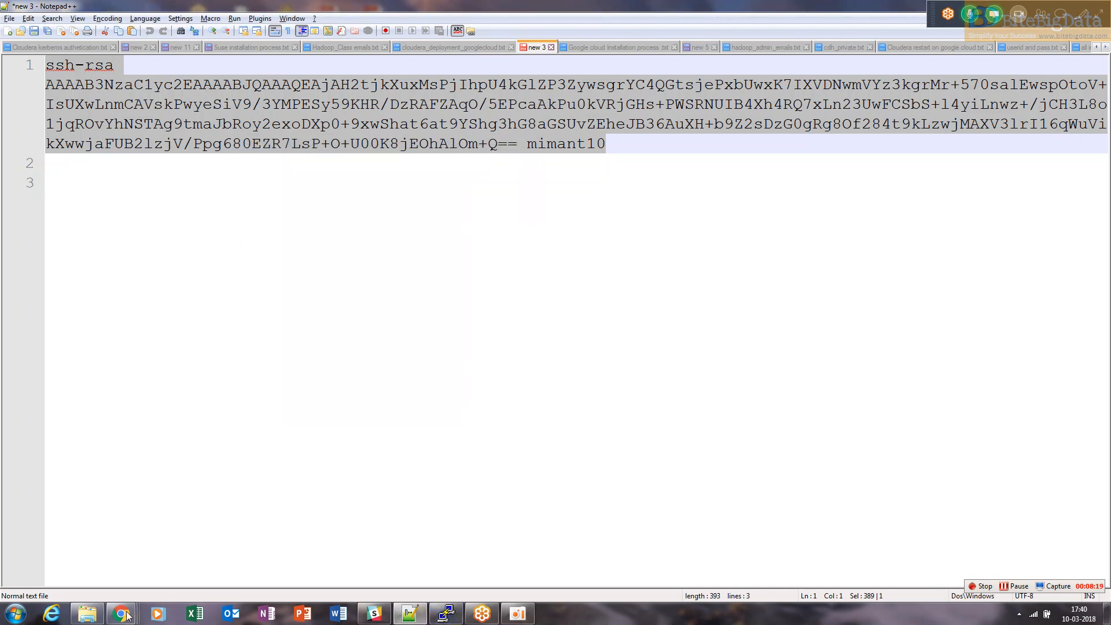
mouse_move(119, 612)
click(75, 555)
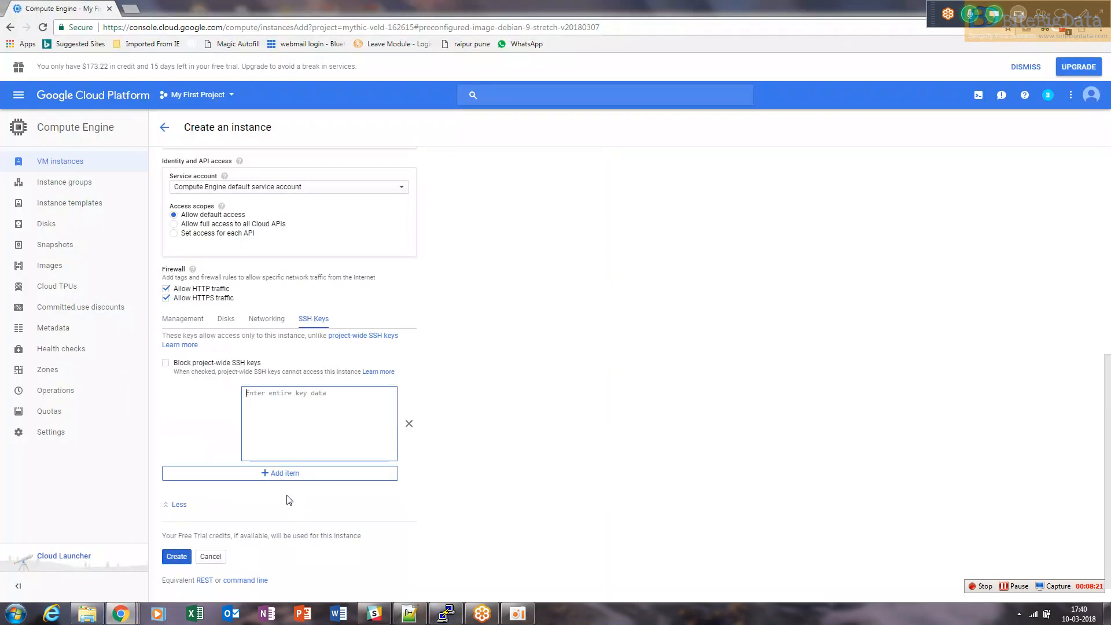
Paste the public key into the SSH key data box of the instance form
drag(1108, 482, 1108, 517)
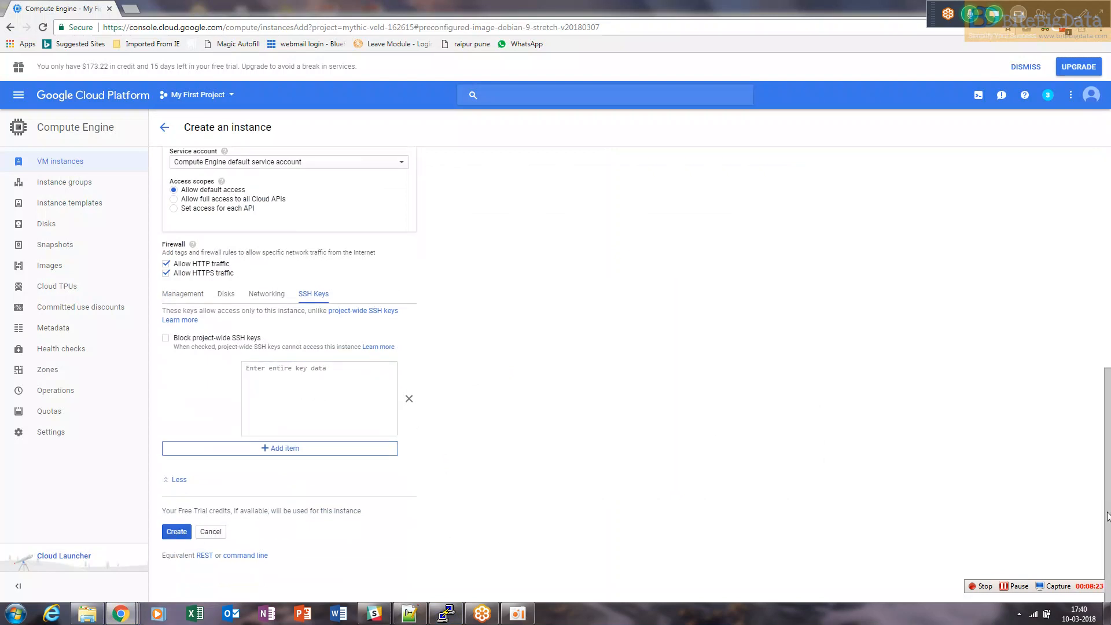
click(331, 400)
key(ctrl+v)
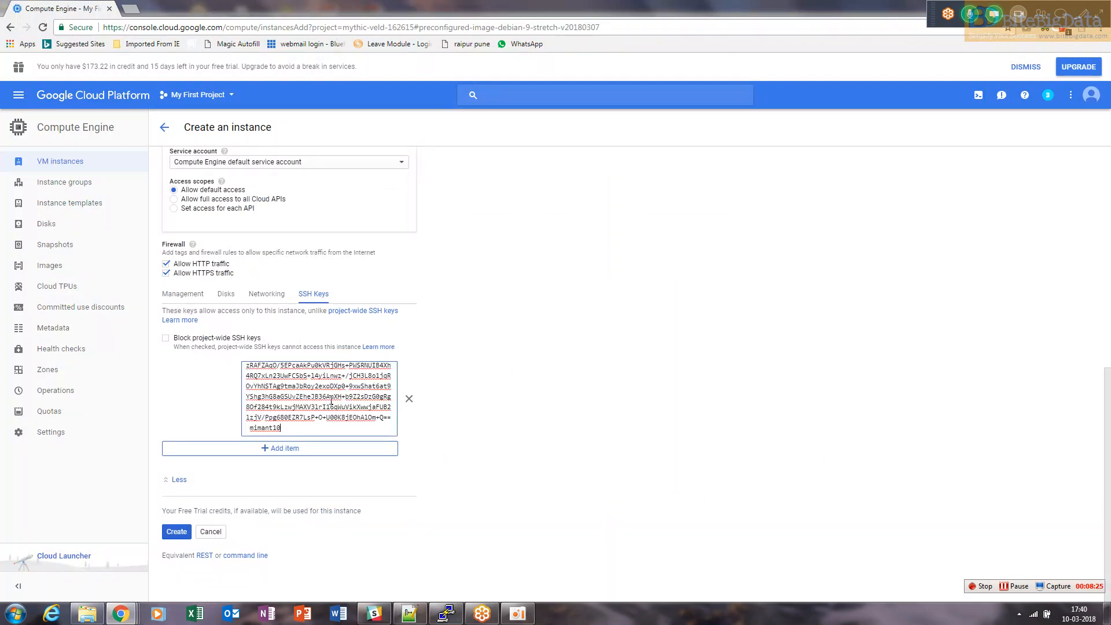
drag(202, 405, 163, 401)
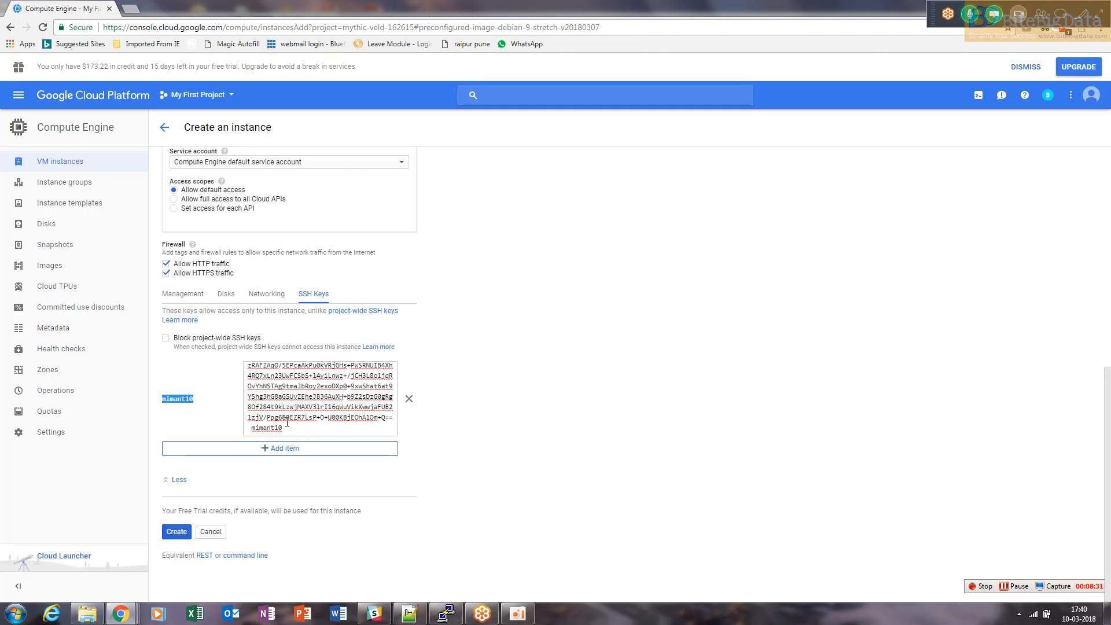
key(super+d)
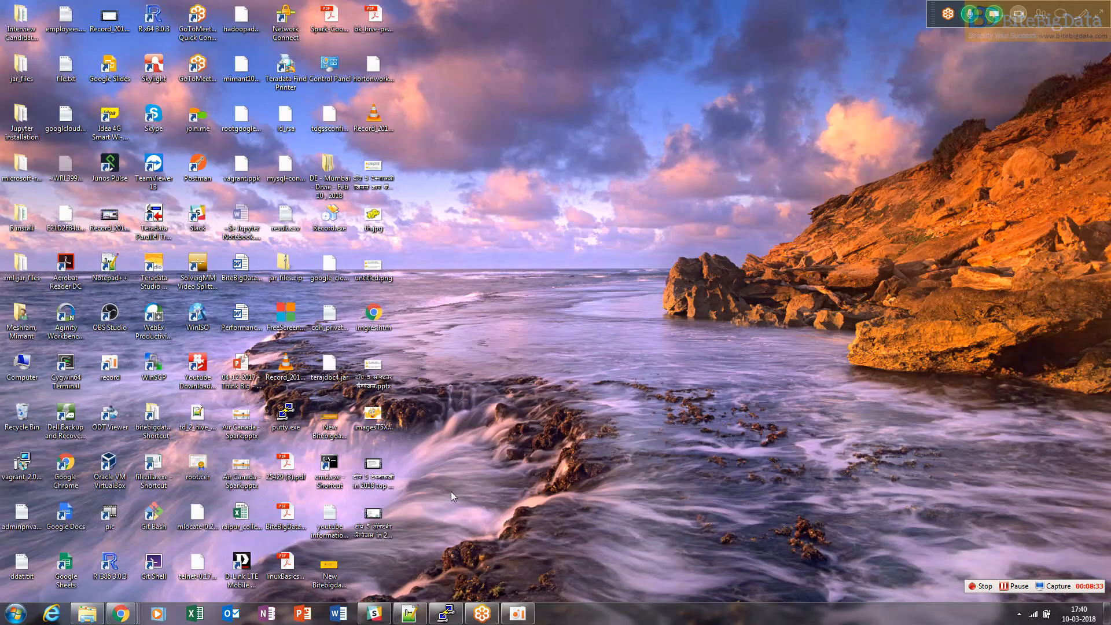
click(333, 279)
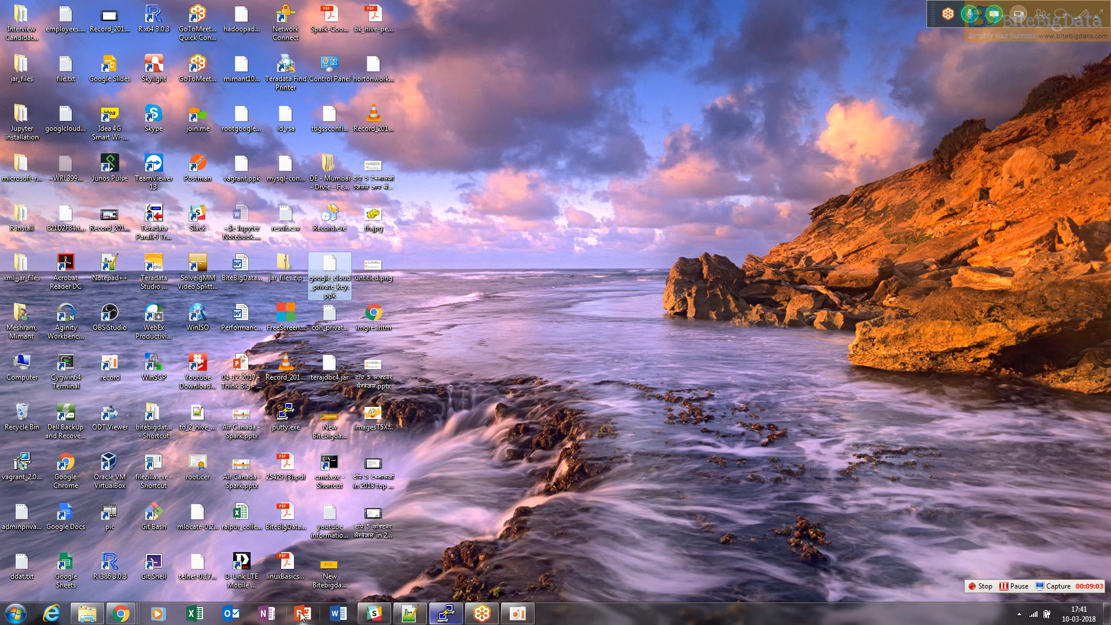
click(120, 612)
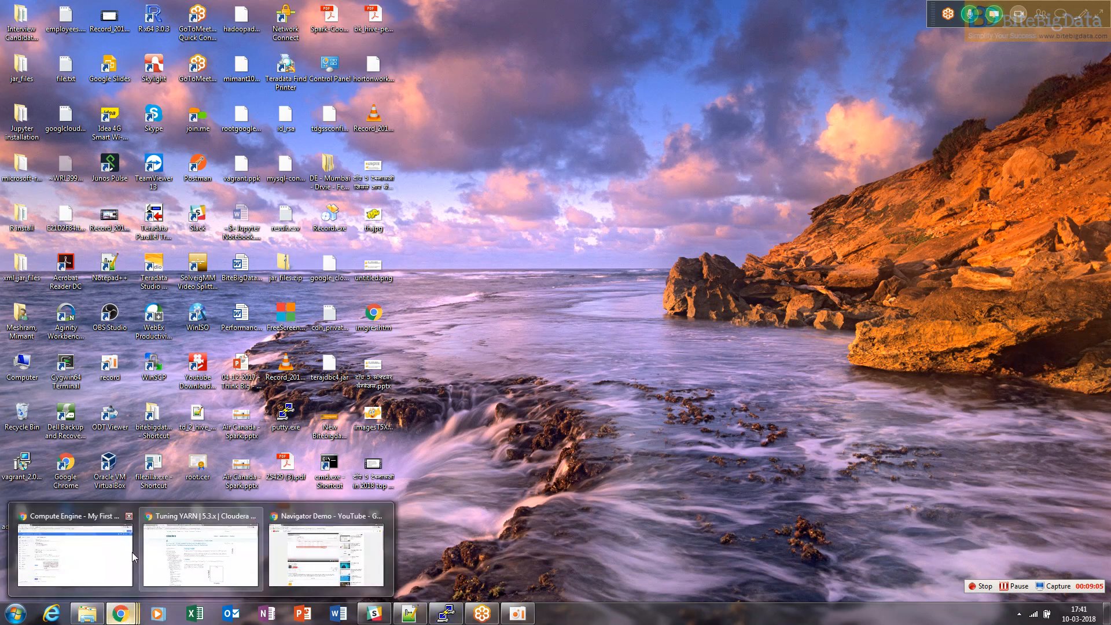
click(301, 499)
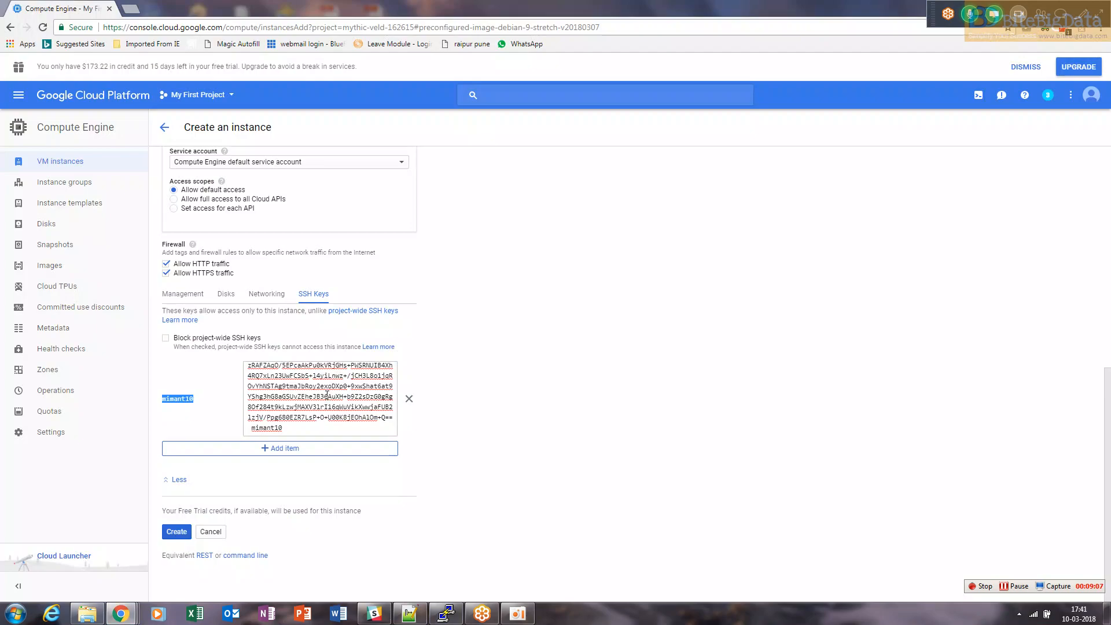
key(super+d)
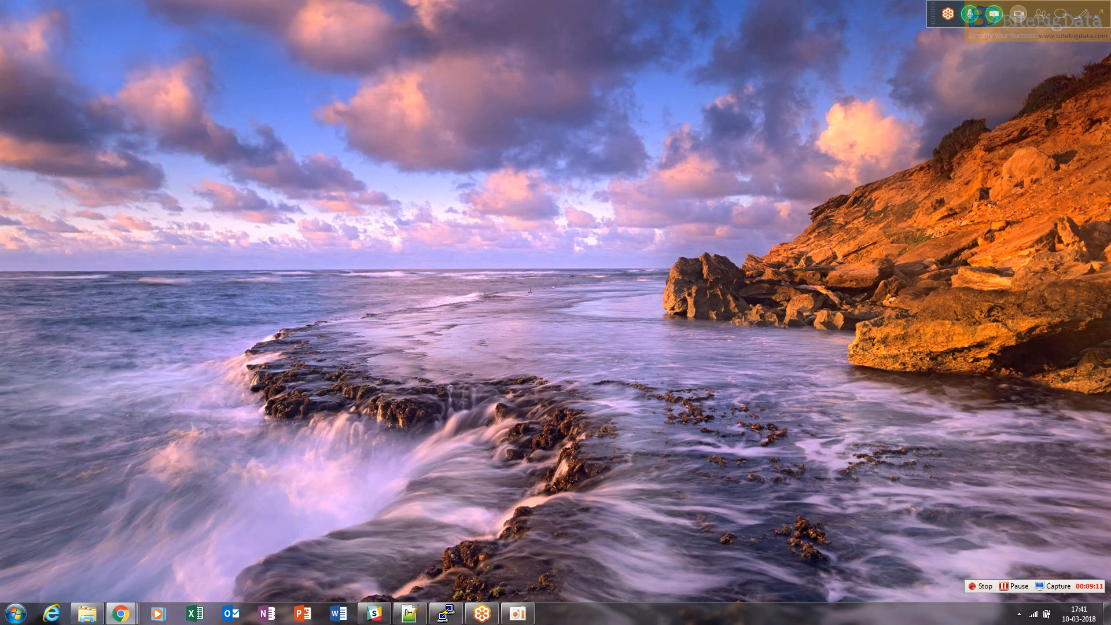
click(120, 612)
click(202, 526)
click(121, 613)
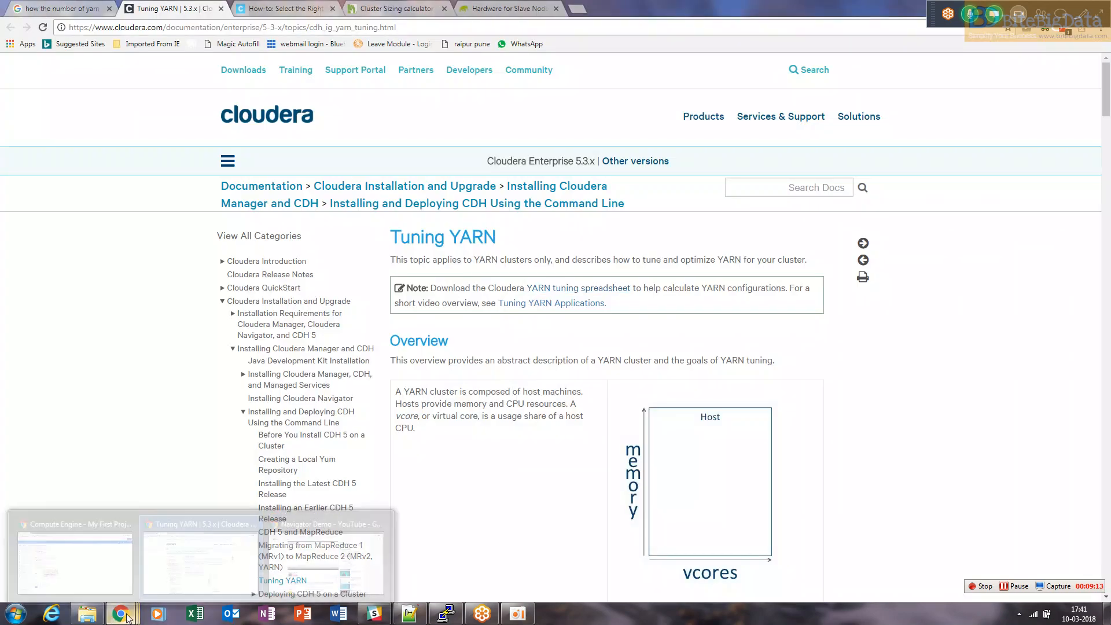
click(91, 556)
drag(1106, 461, 1089, 223)
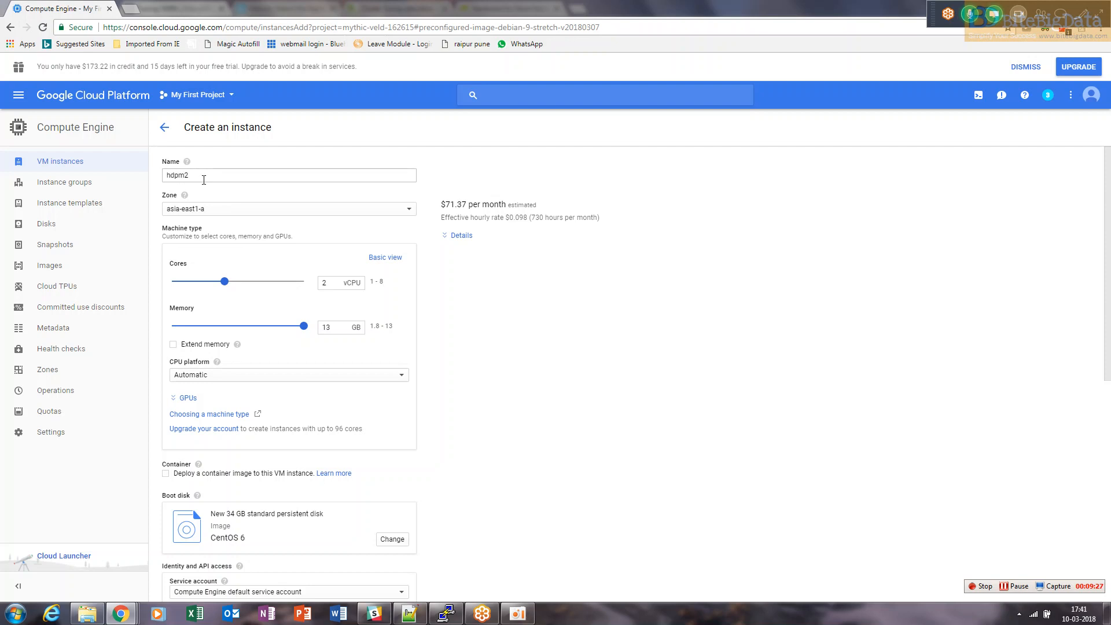
Create the hdpm2 instance from the completed form
drag(1108, 324, 1110, 559)
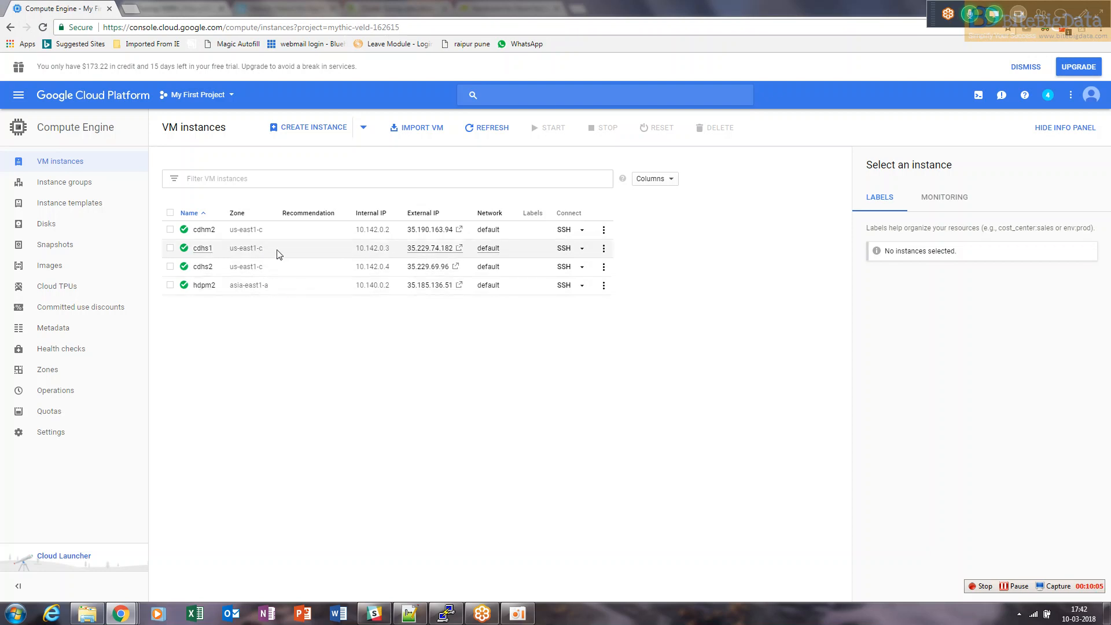
Copy the hdpm2 instance's external IP address from the VM instances list
drag(356, 229, 386, 234)
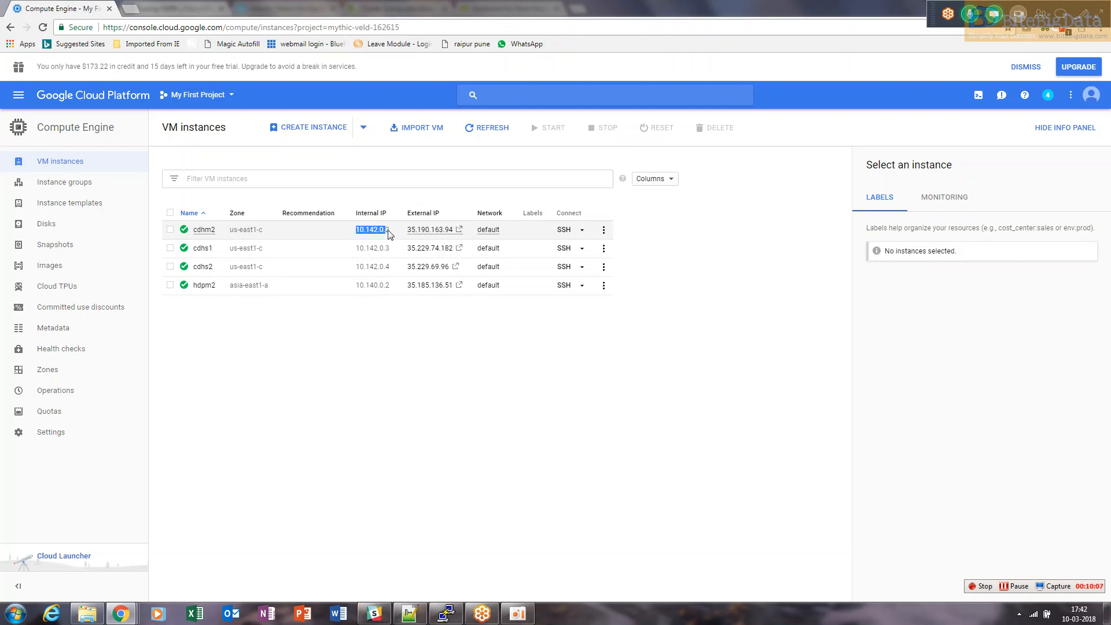
drag(356, 285, 398, 290)
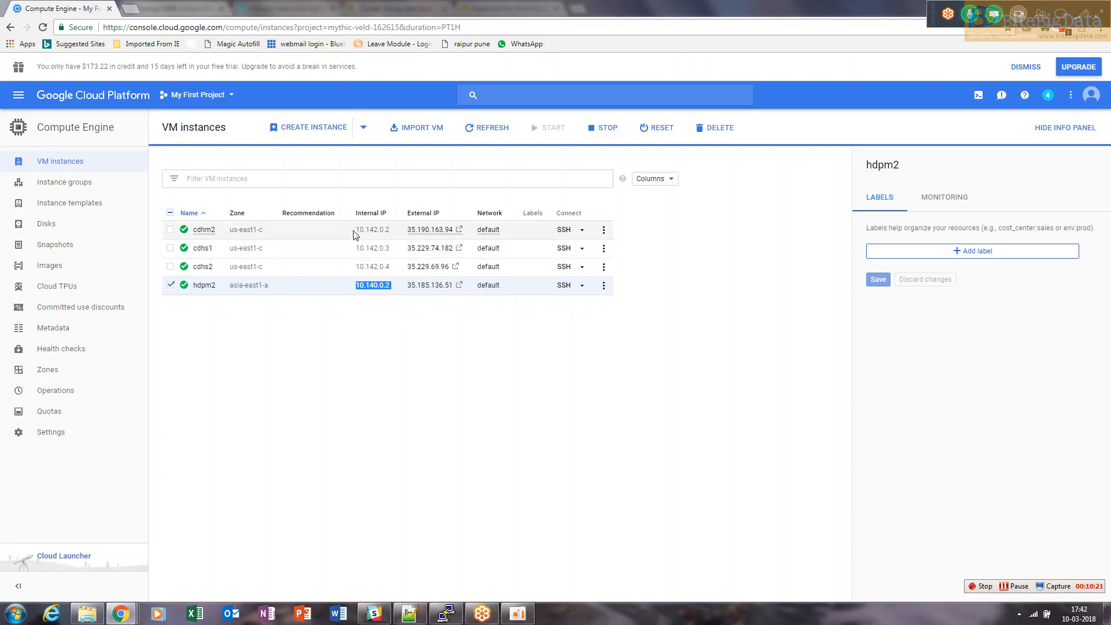
drag(355, 229, 394, 231)
drag(354, 285, 395, 287)
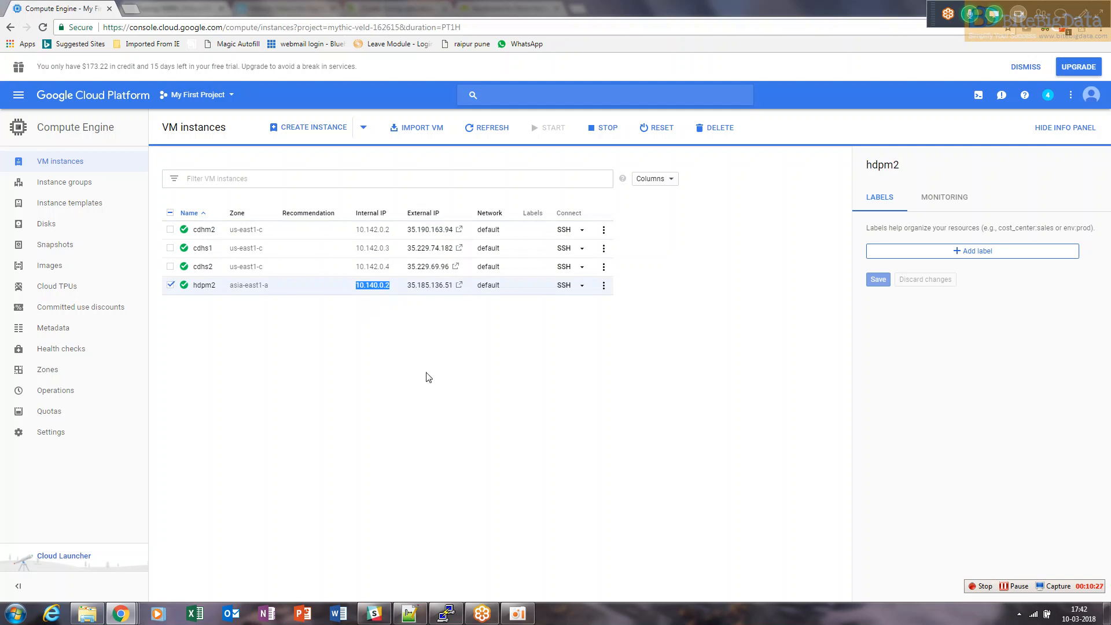
click(395, 354)
drag(358, 289, 394, 291)
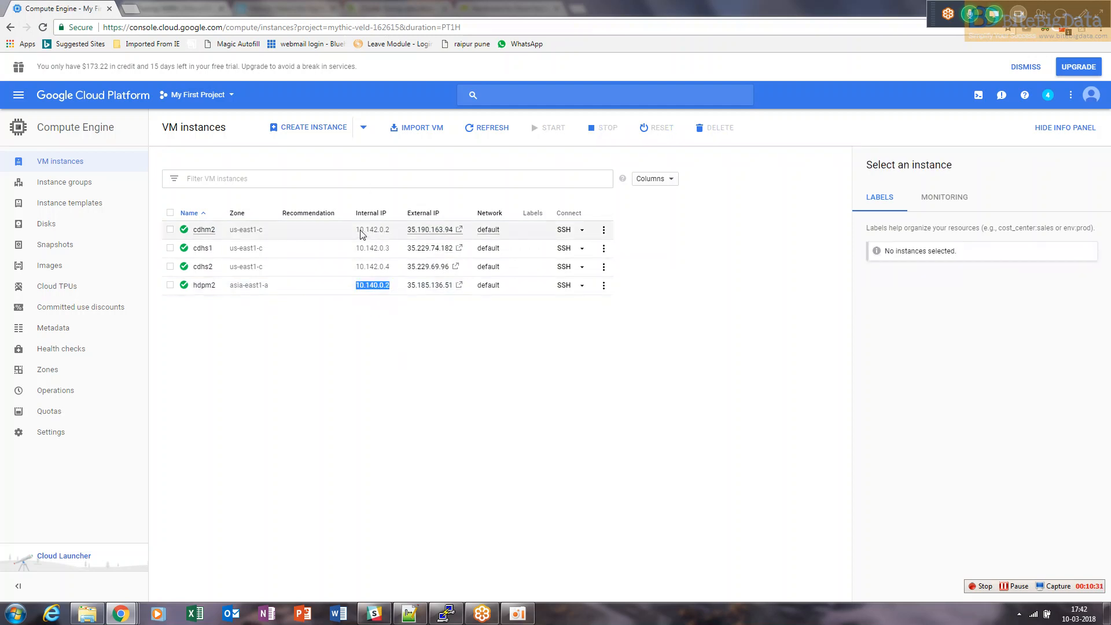
drag(365, 233, 386, 227)
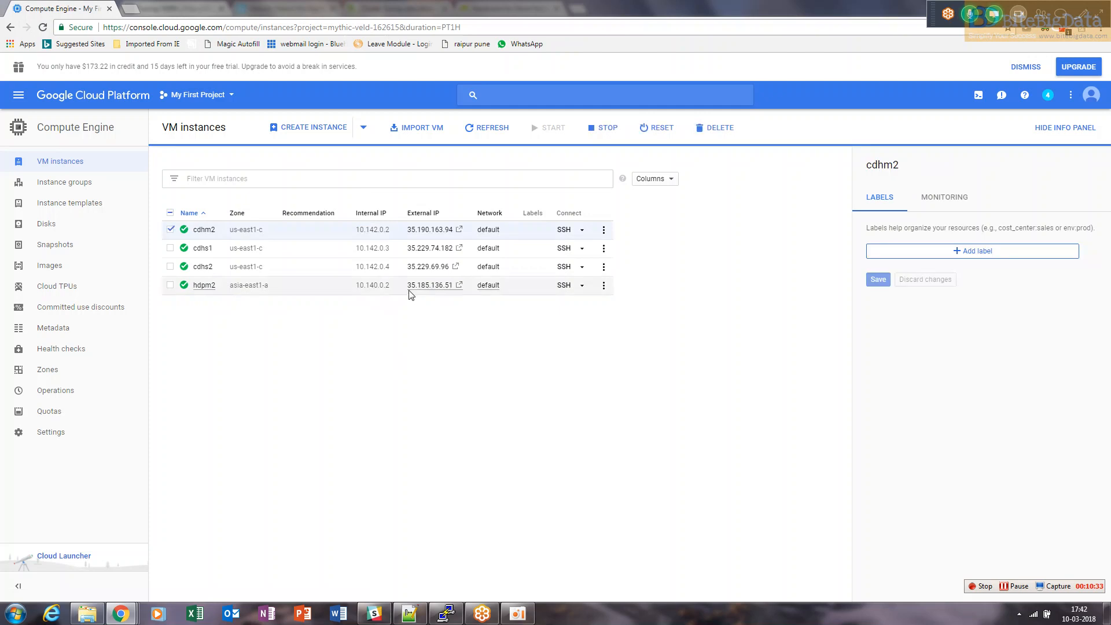
drag(408, 285, 456, 289)
key(ctrl+c)
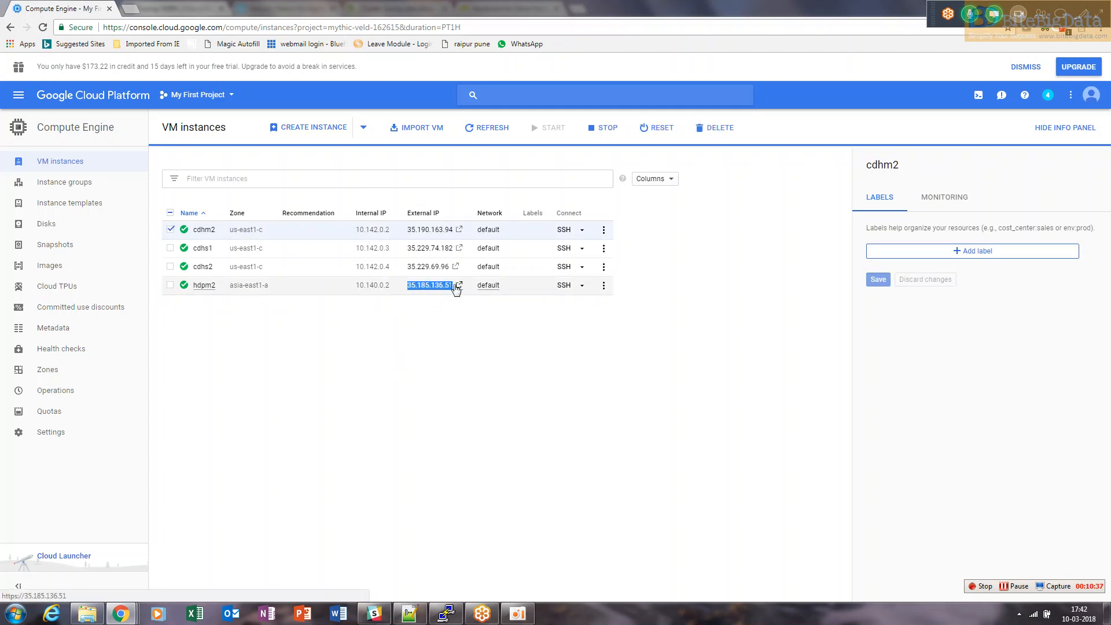
Launch PuTTY from the desktop and paste the instance's external IP as the host name
key(super+d)
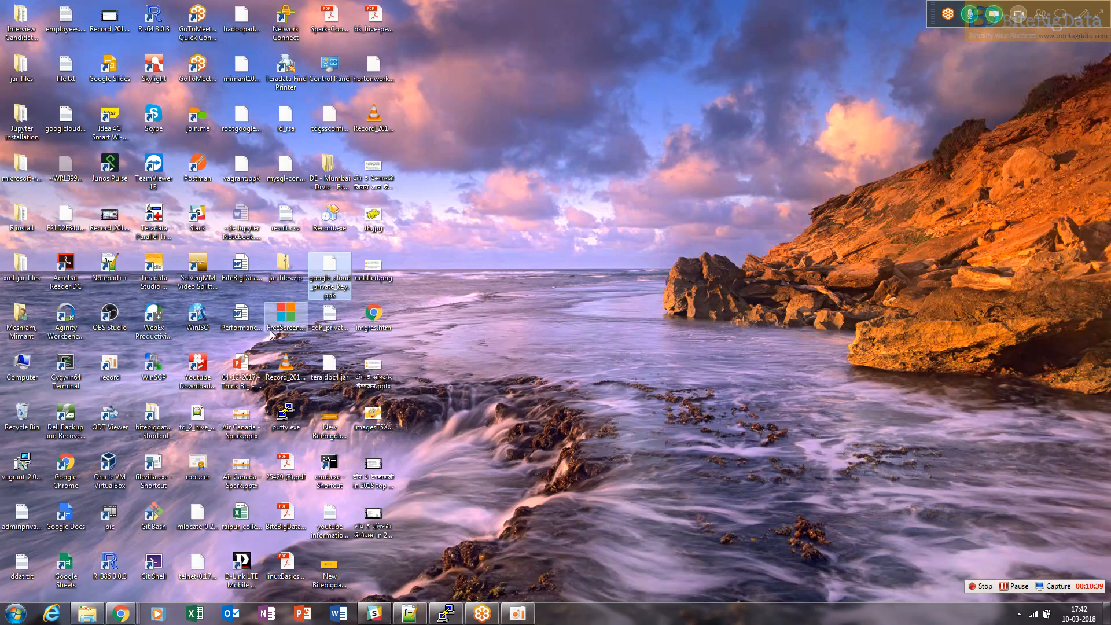
double_click(287, 412)
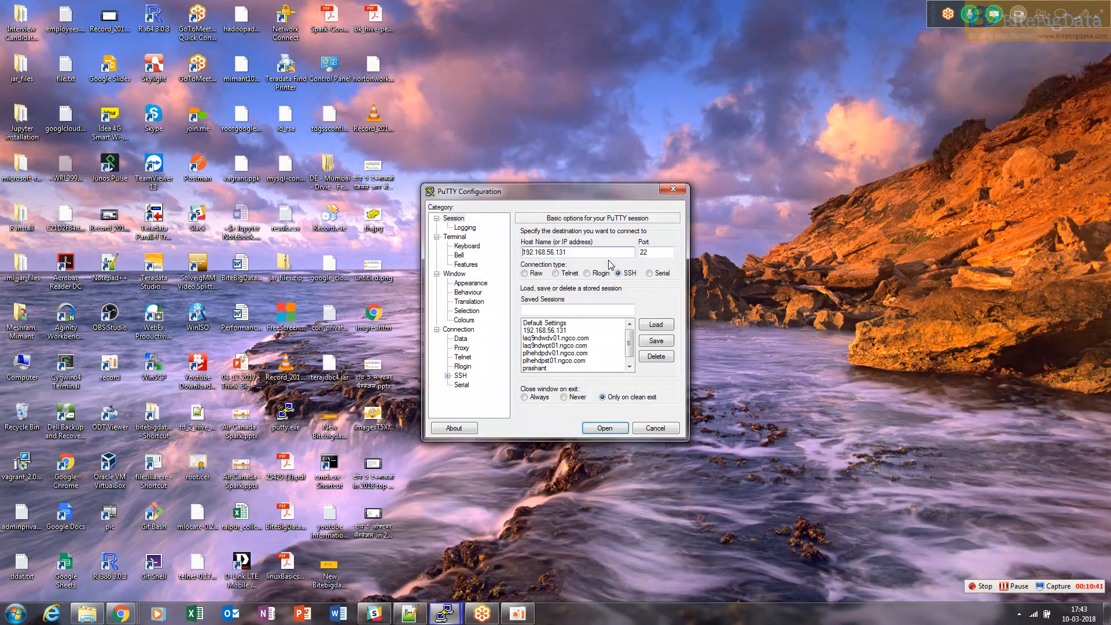
key(ctrl+v)
Load google_cloud_private_key.ppk as the SSH authentication private key and open the connection
click(448, 376)
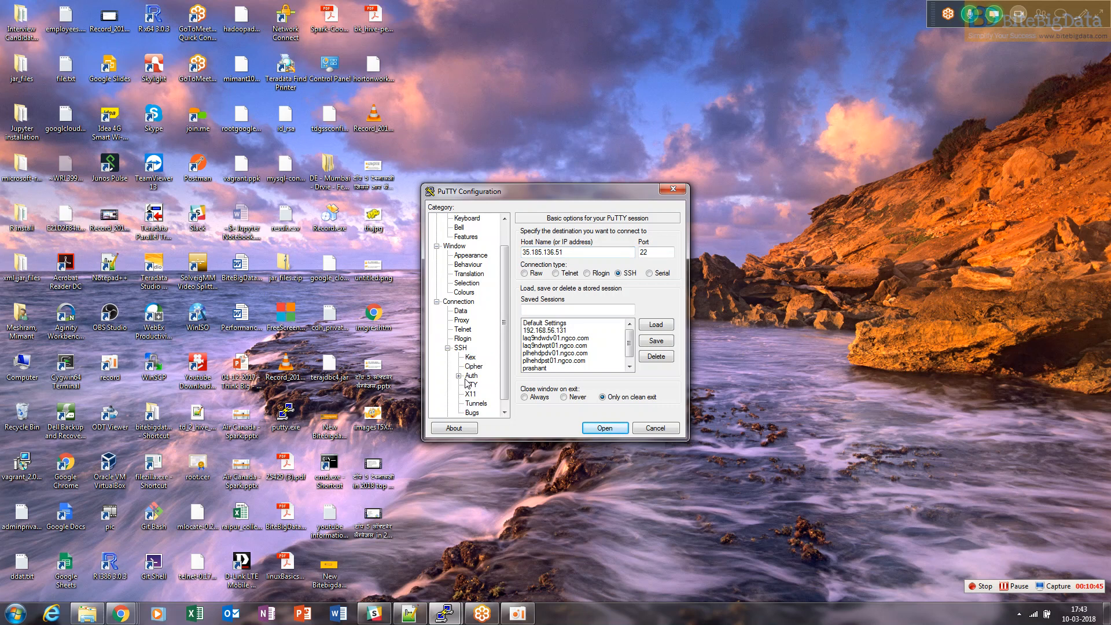
click(471, 376)
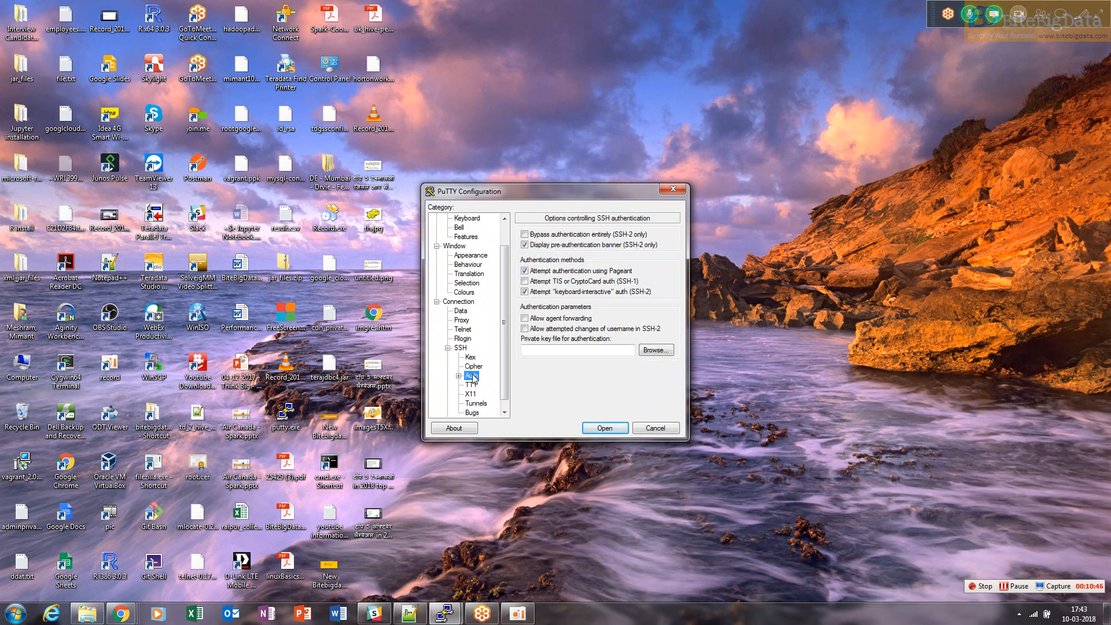
click(655, 351)
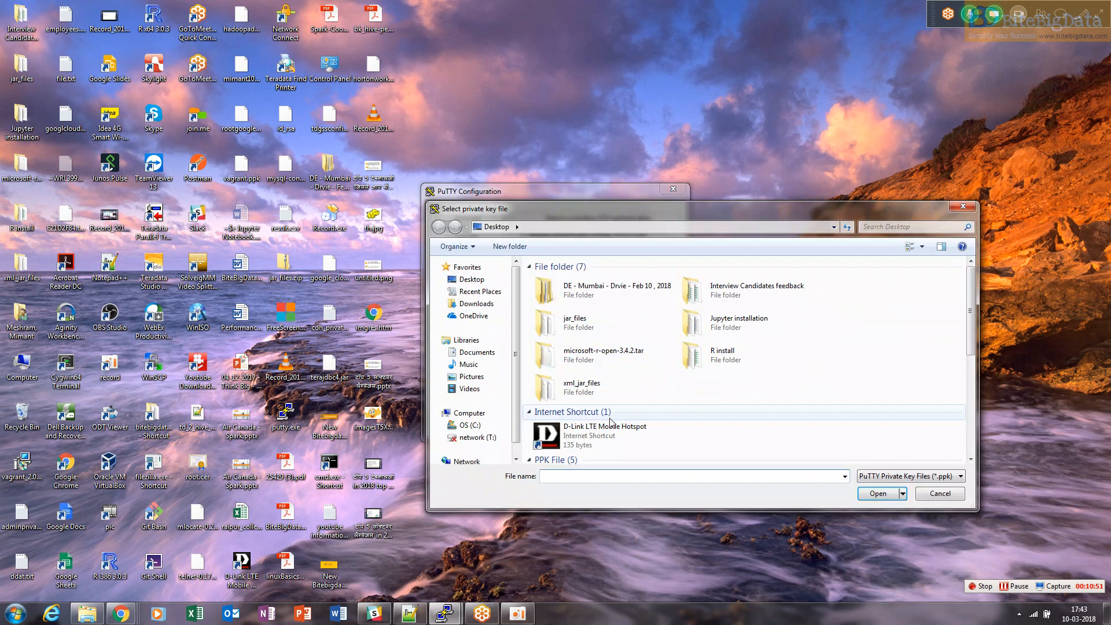
click(598, 367)
key(g)
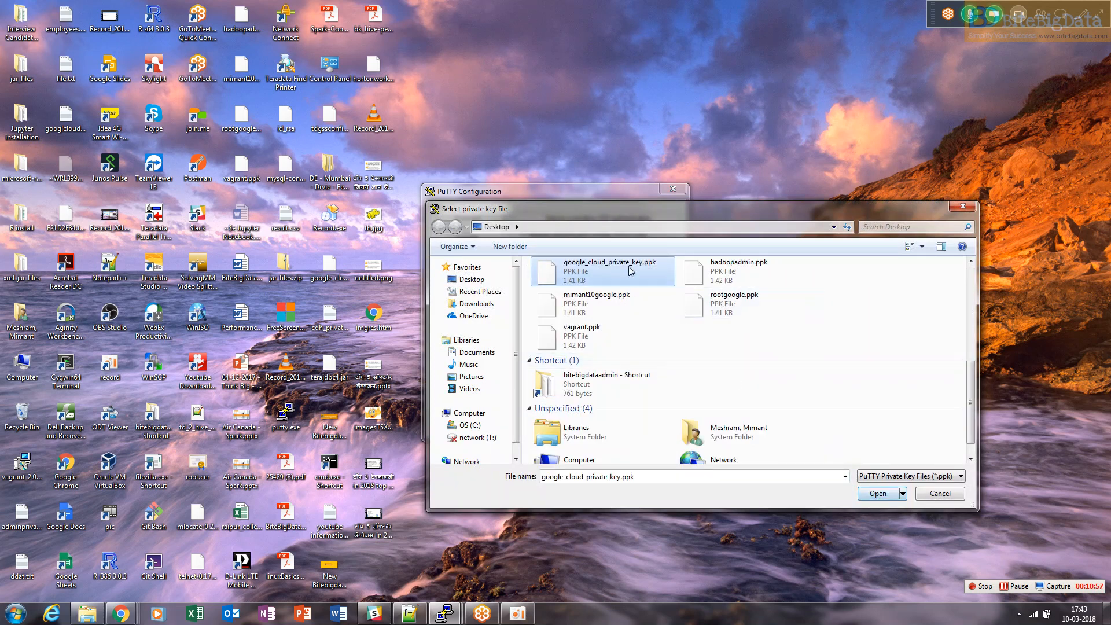
click(878, 493)
click(606, 425)
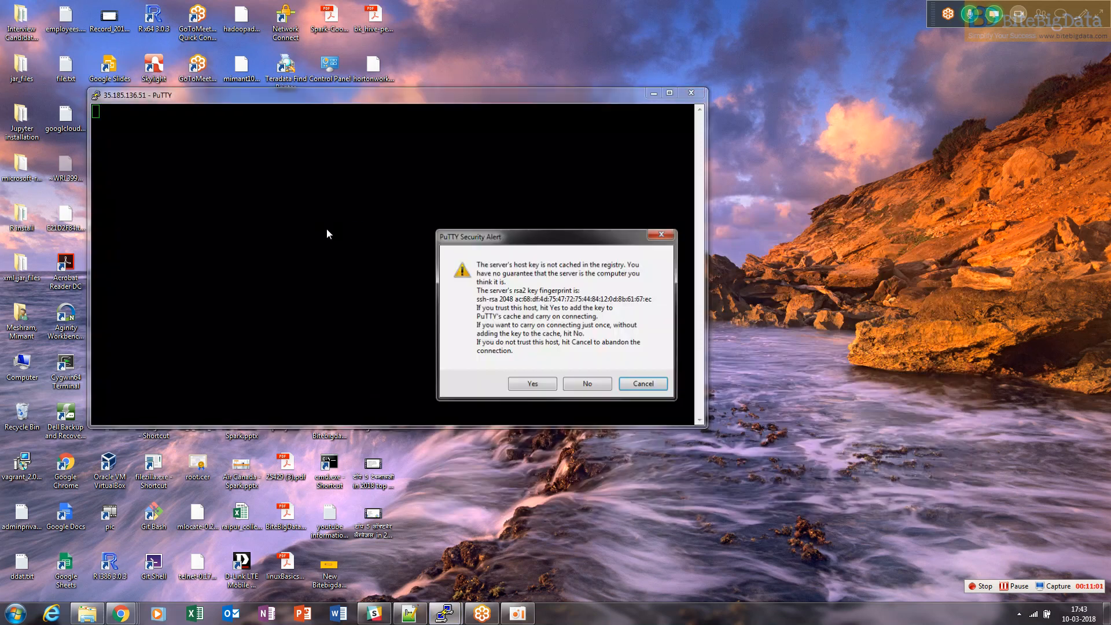
Accept the server's host key and log in with the key's user name
click(532, 383)
text(mimant10)
key(Return)
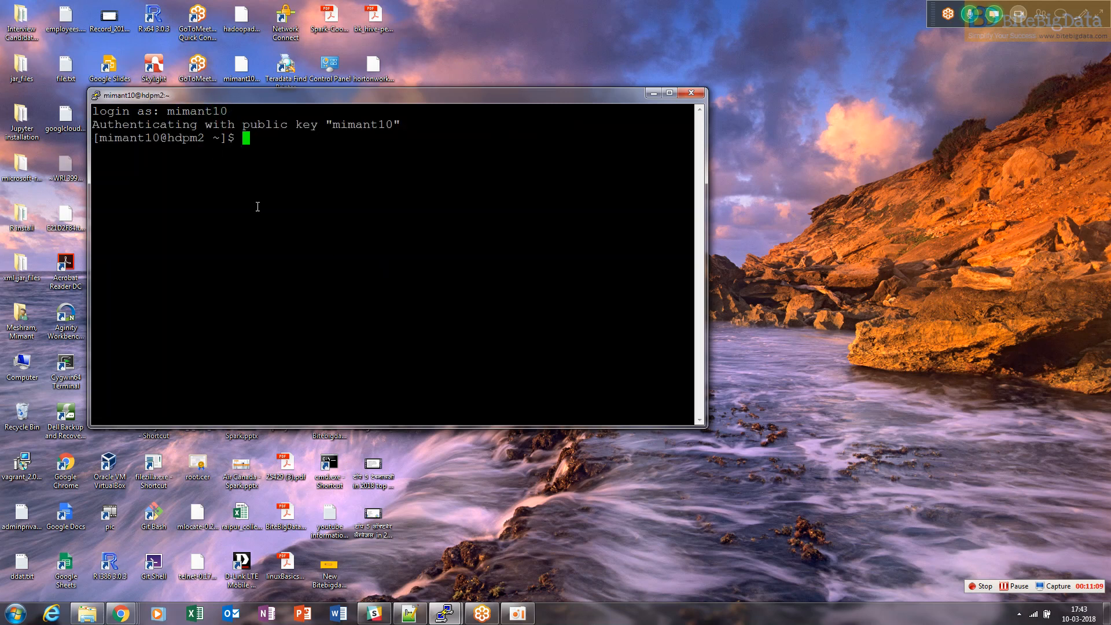
Maximize the PuTTY window and change the terminal font to Courier New 22-point
drag(206, 139, 97, 139)
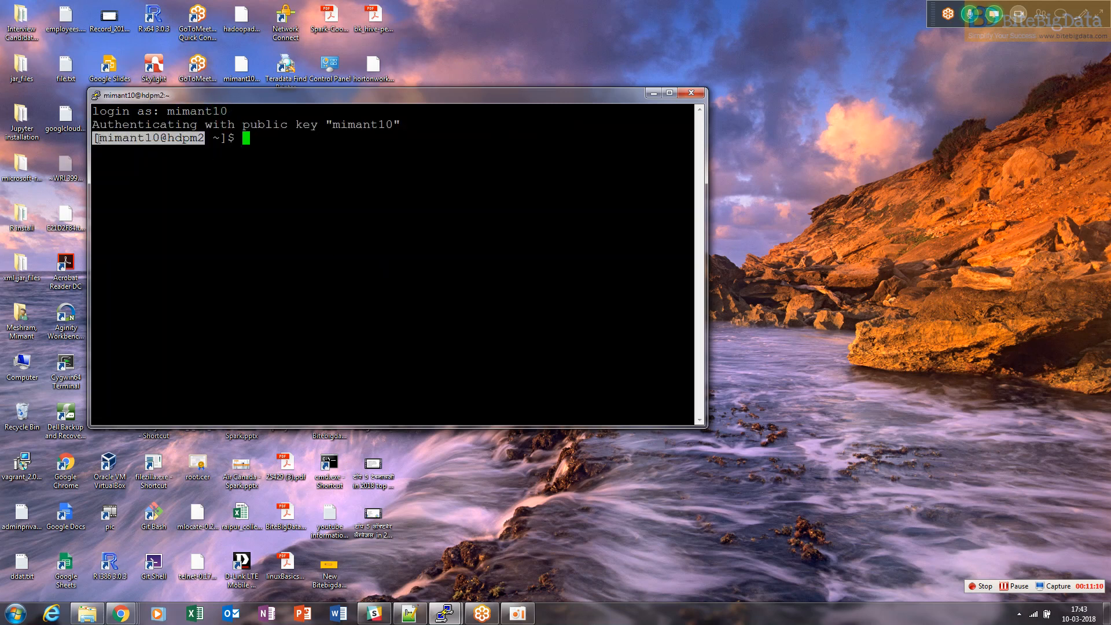
double_click(280, 99)
right_click(237, 7)
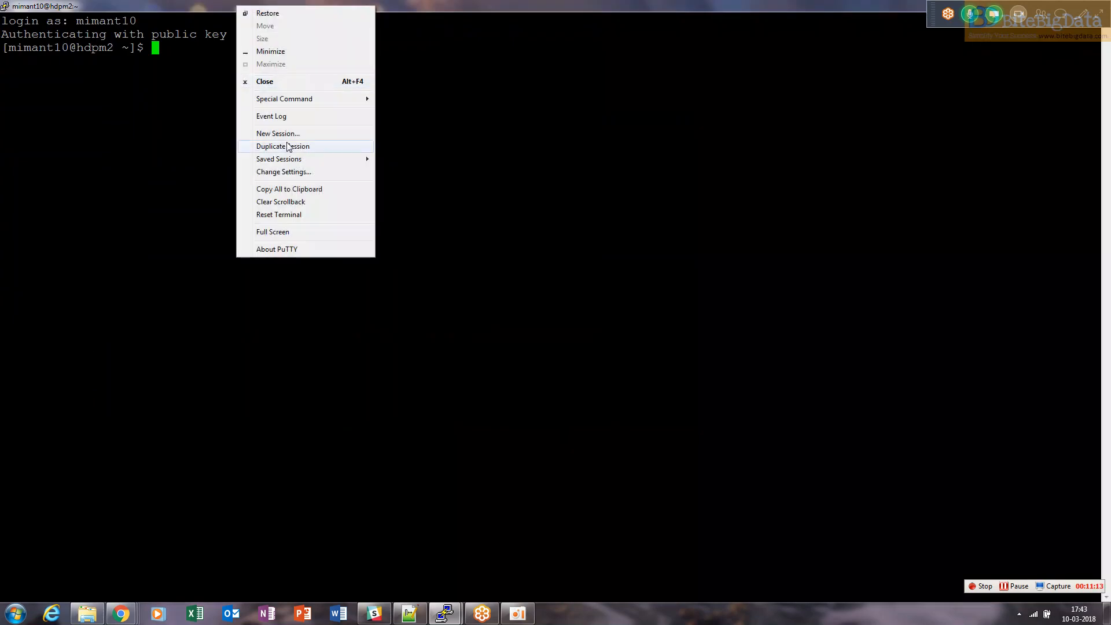
click(284, 172)
click(470, 283)
click(649, 300)
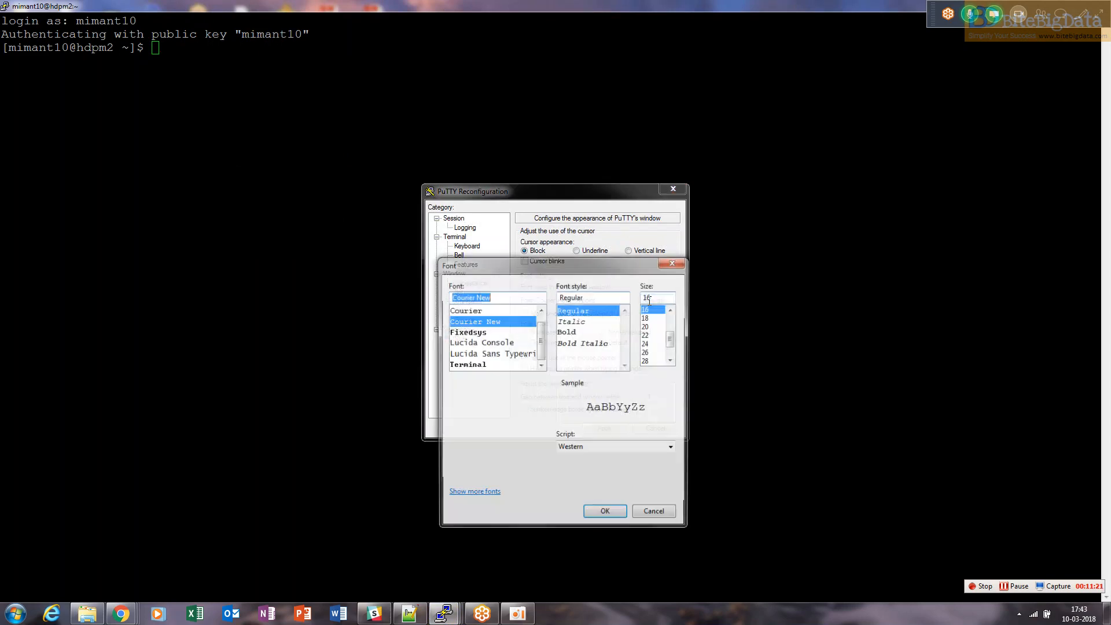
click(648, 334)
click(600, 514)
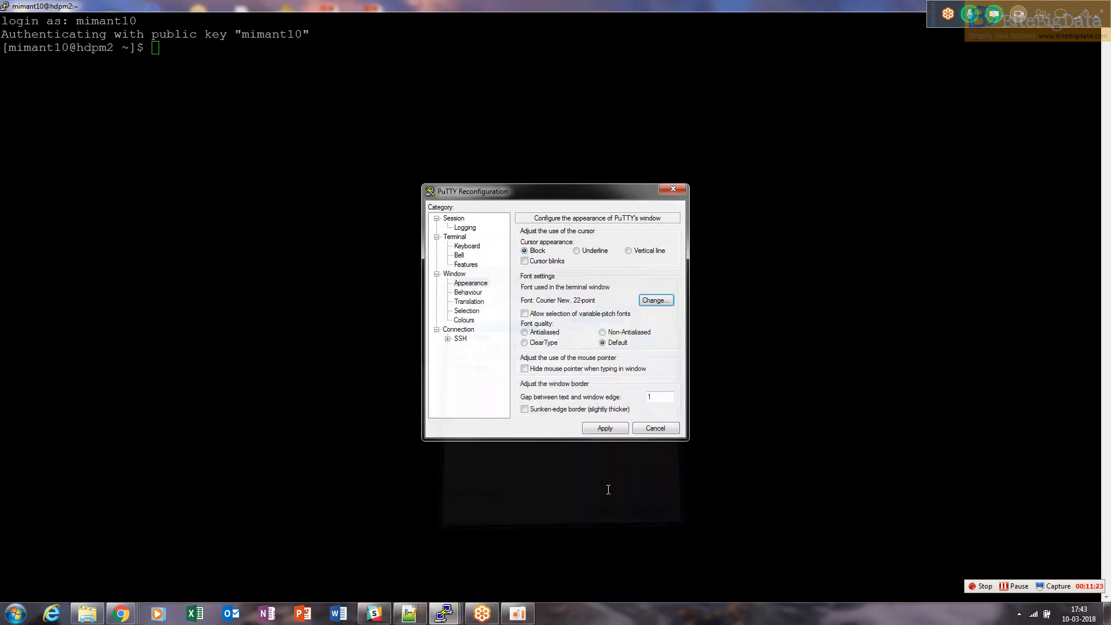
click(604, 430)
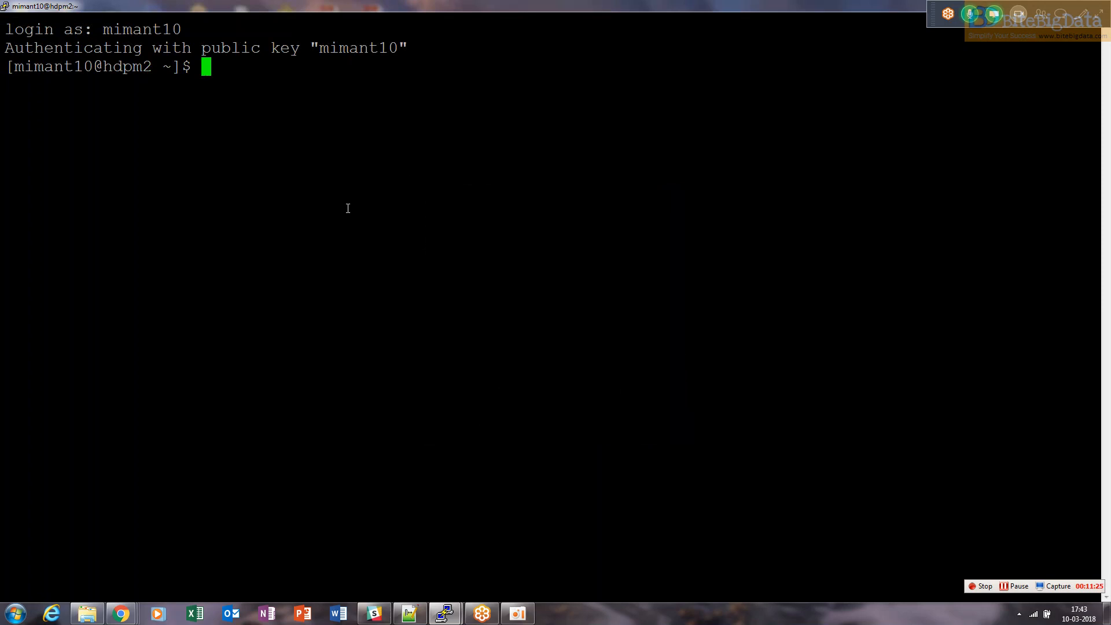
Return to the Compute Engine instance list and clone the hdpm2 instance, naming the copy hdps1
click(121, 614)
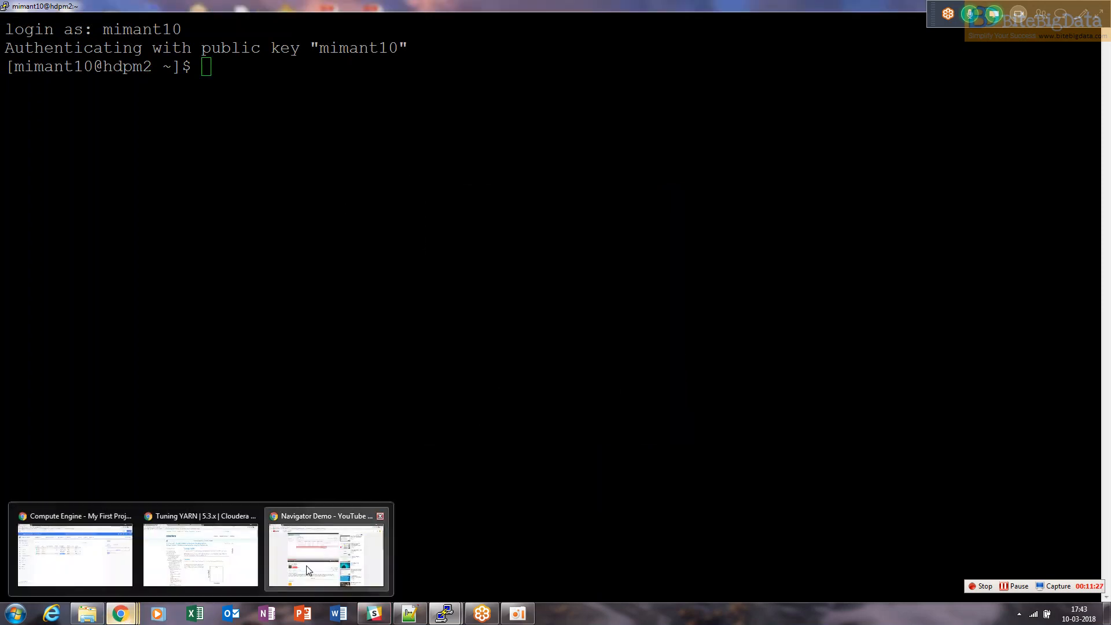
click(87, 553)
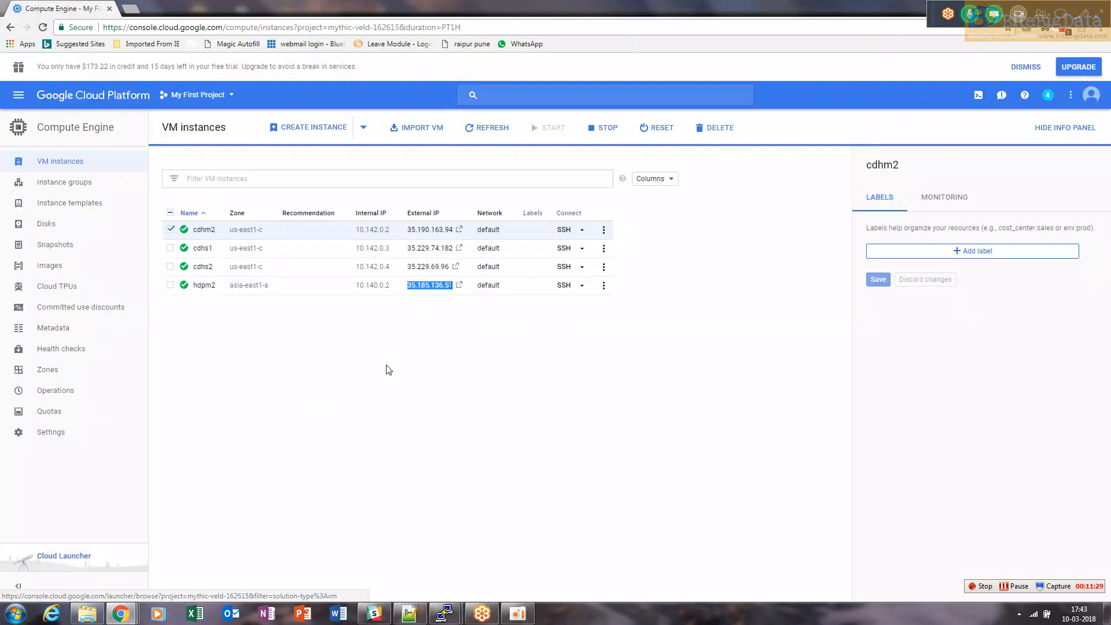
click(172, 231)
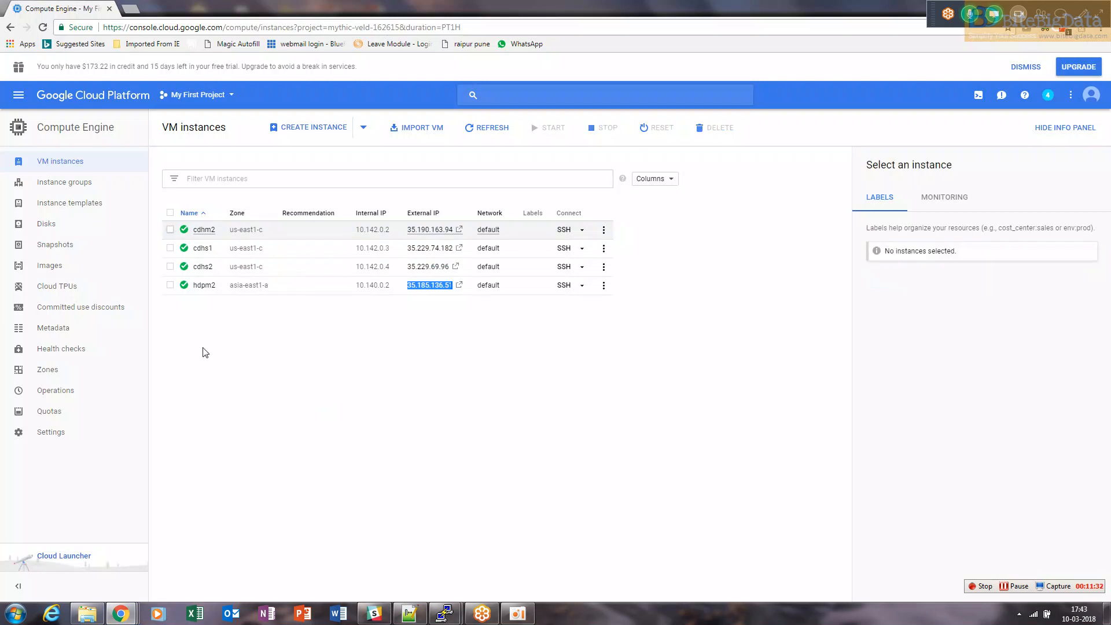
click(171, 287)
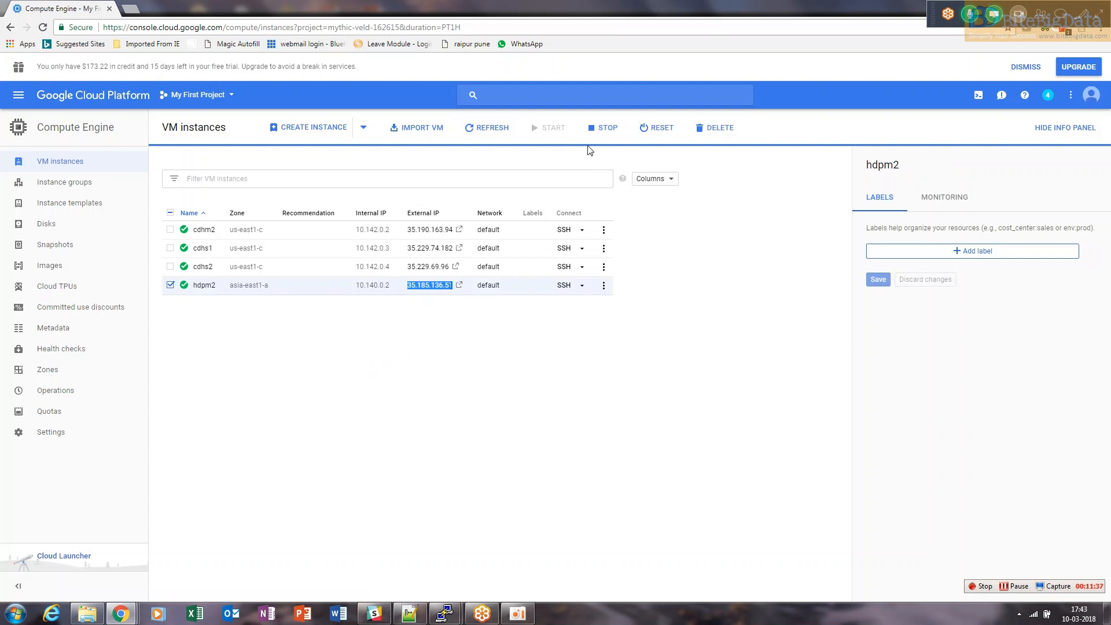
click(202, 286)
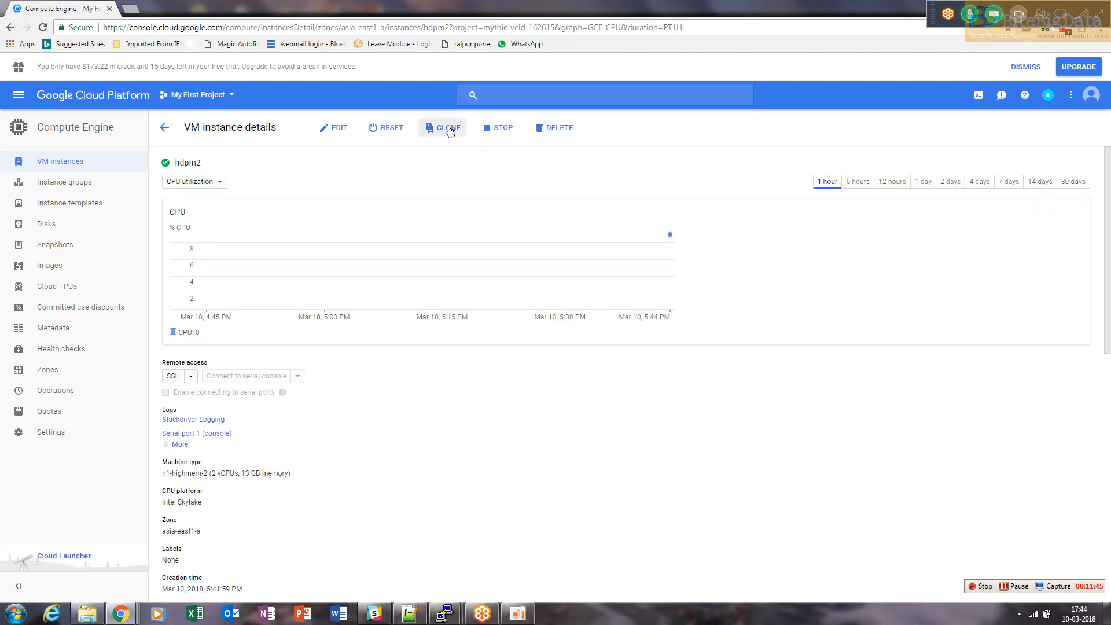
click(450, 129)
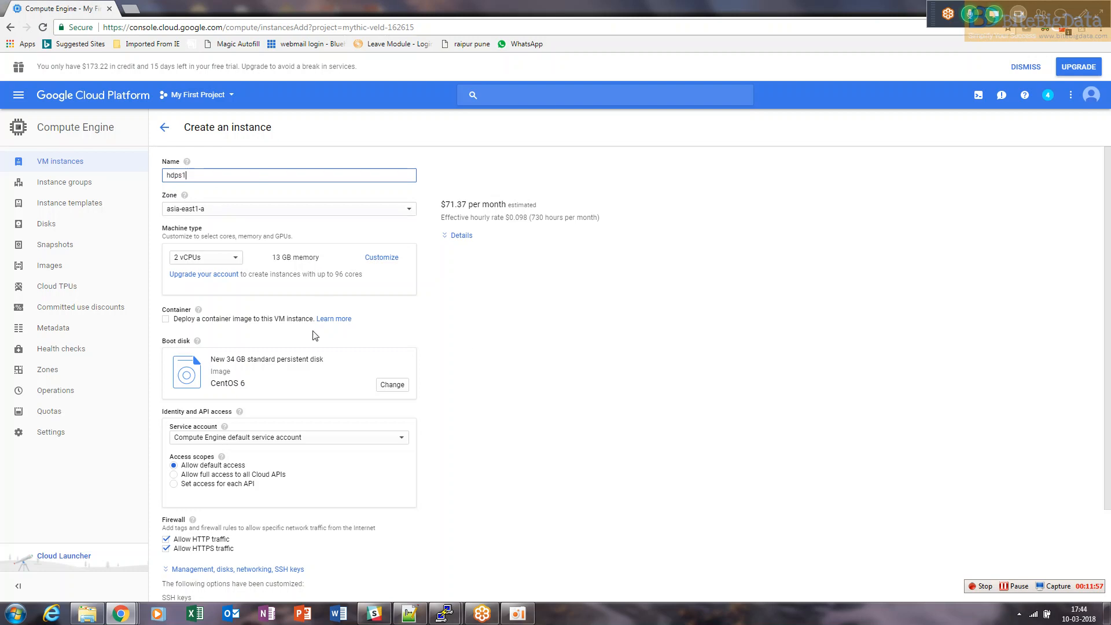
Set the clone's CentOS 6 boot disk size to 33 GB
scroll(1094, 328, down, 2)
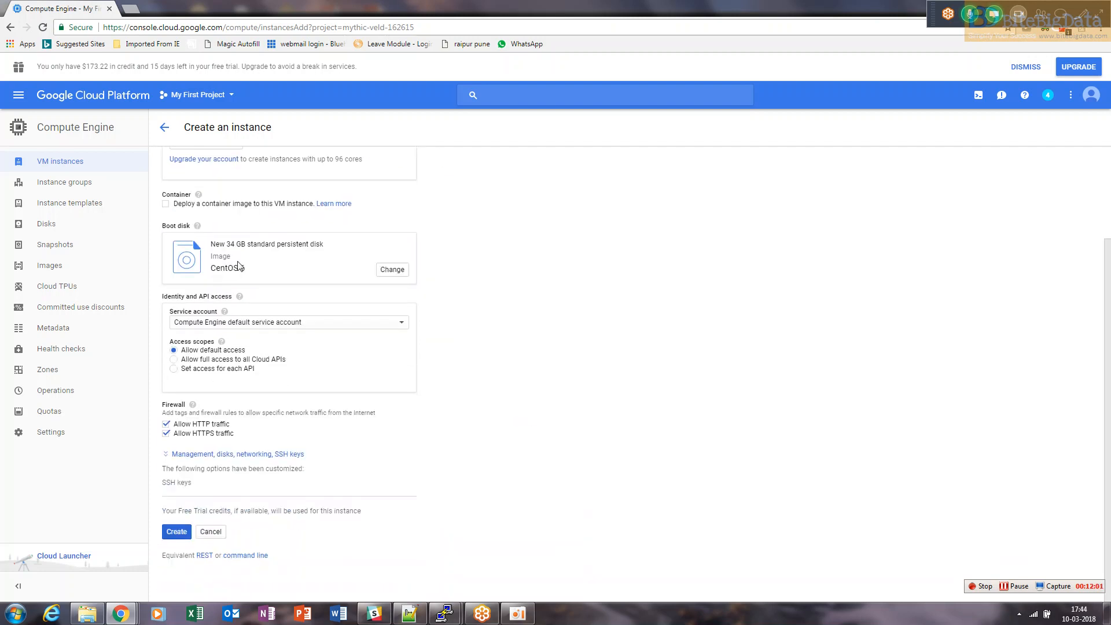
click(393, 269)
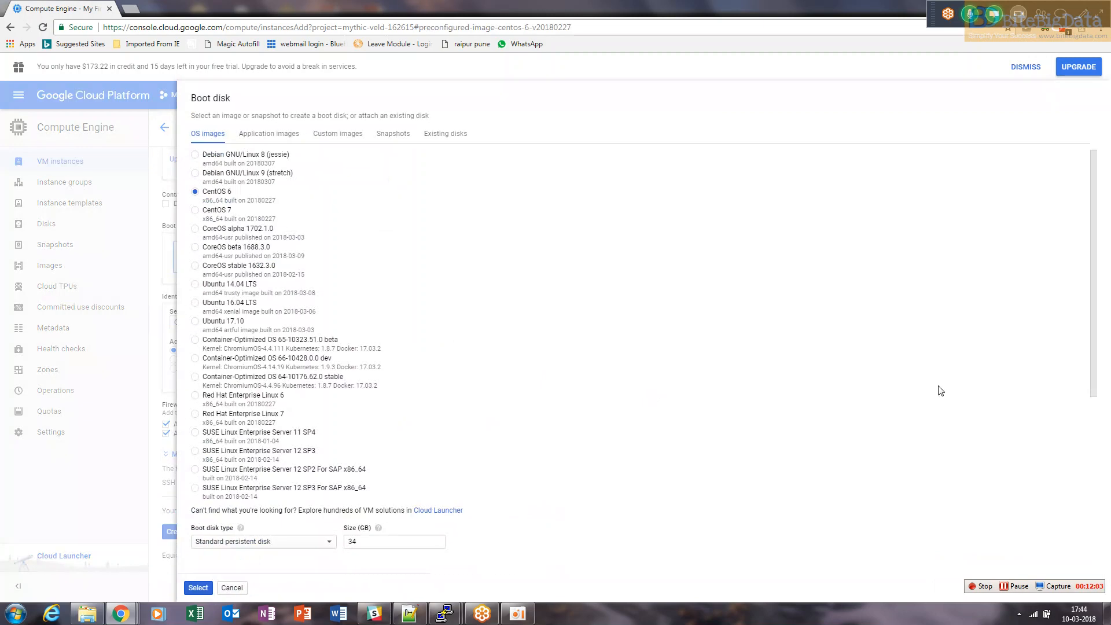
click(359, 541)
key(BackSpace)
text(3)
click(198, 589)
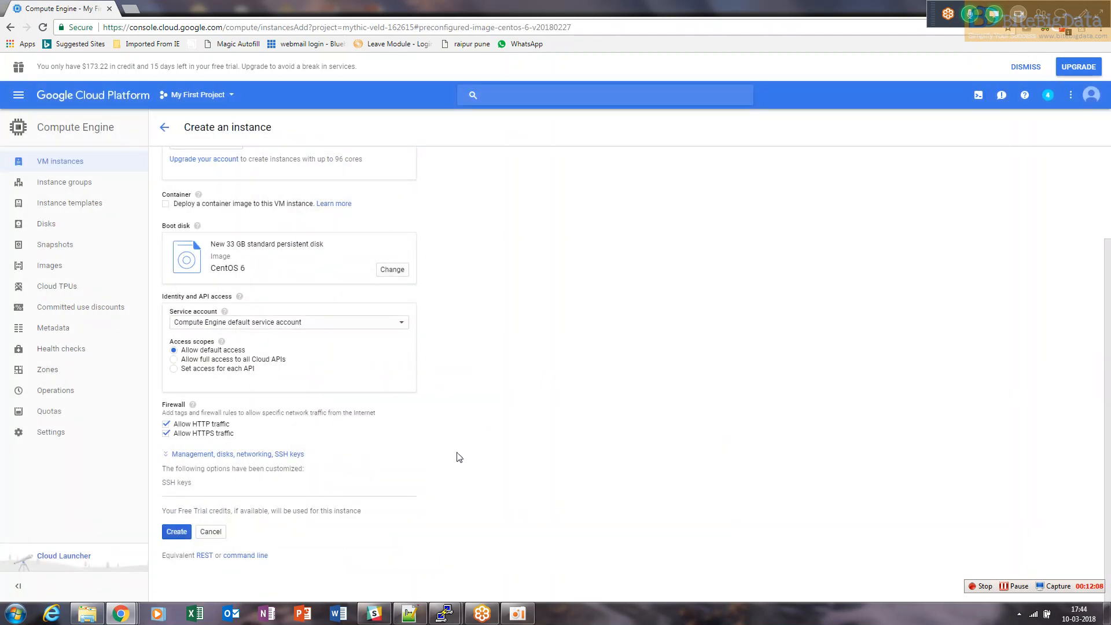
Review the SSH keys section and create the hdps1 instance
click(291, 455)
click(326, 460)
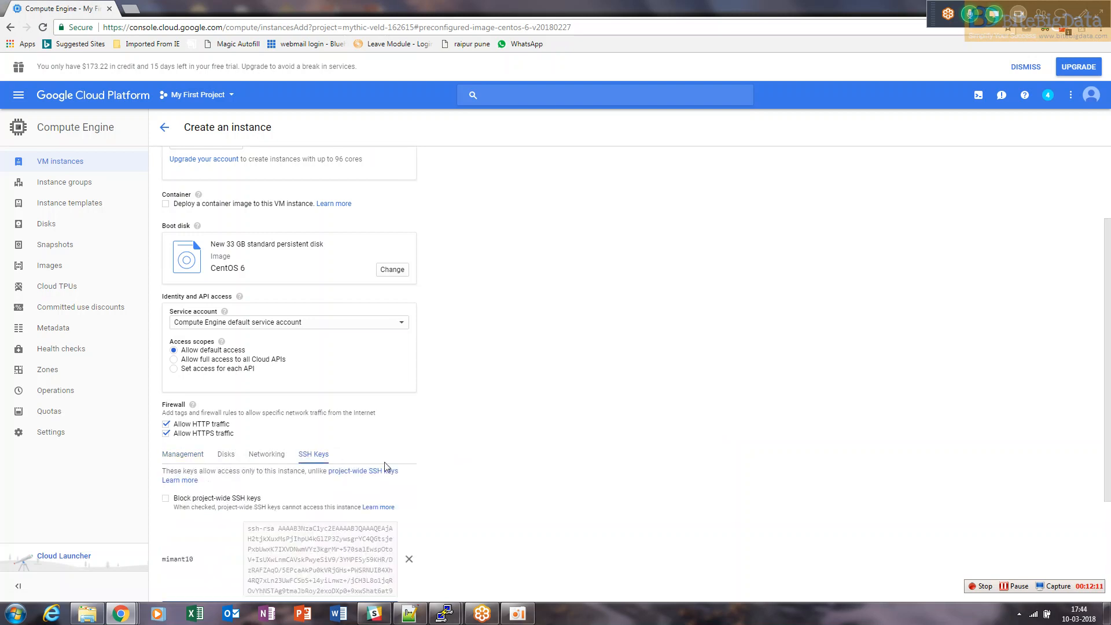
scroll(1109, 438, down, 3)
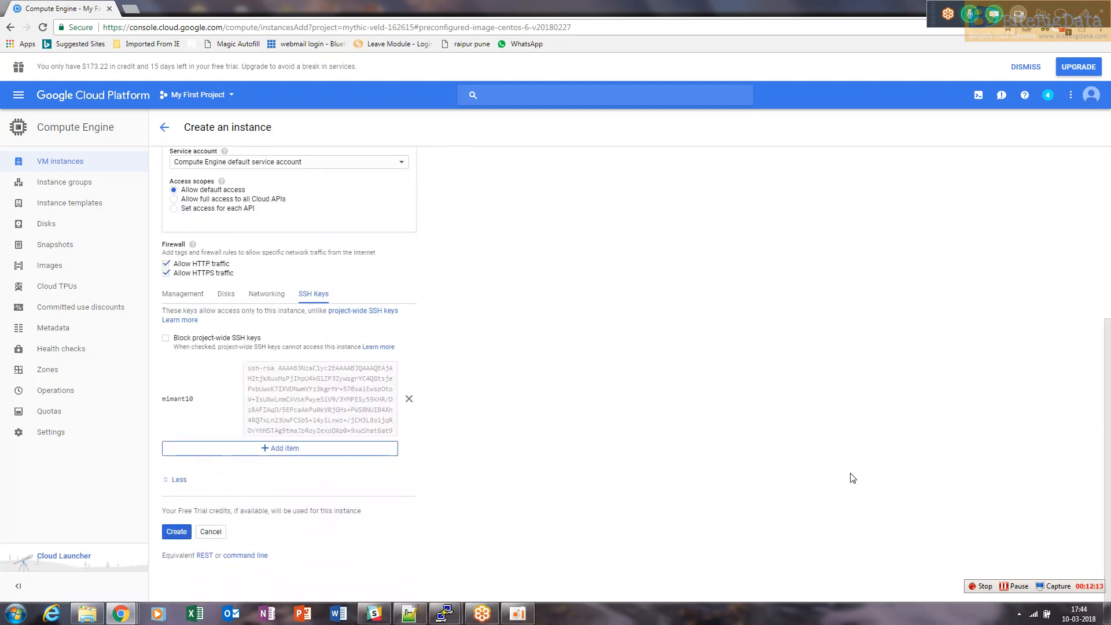
click(177, 532)
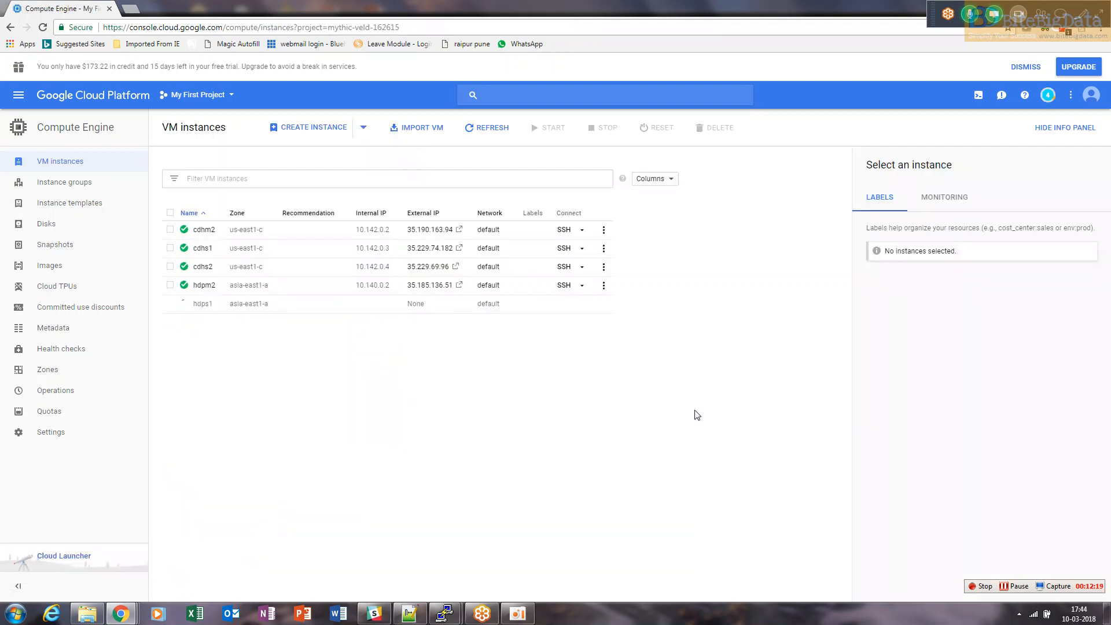
Open the hdpm2 instance's details and clone it, naming the copy hdps2
click(200, 289)
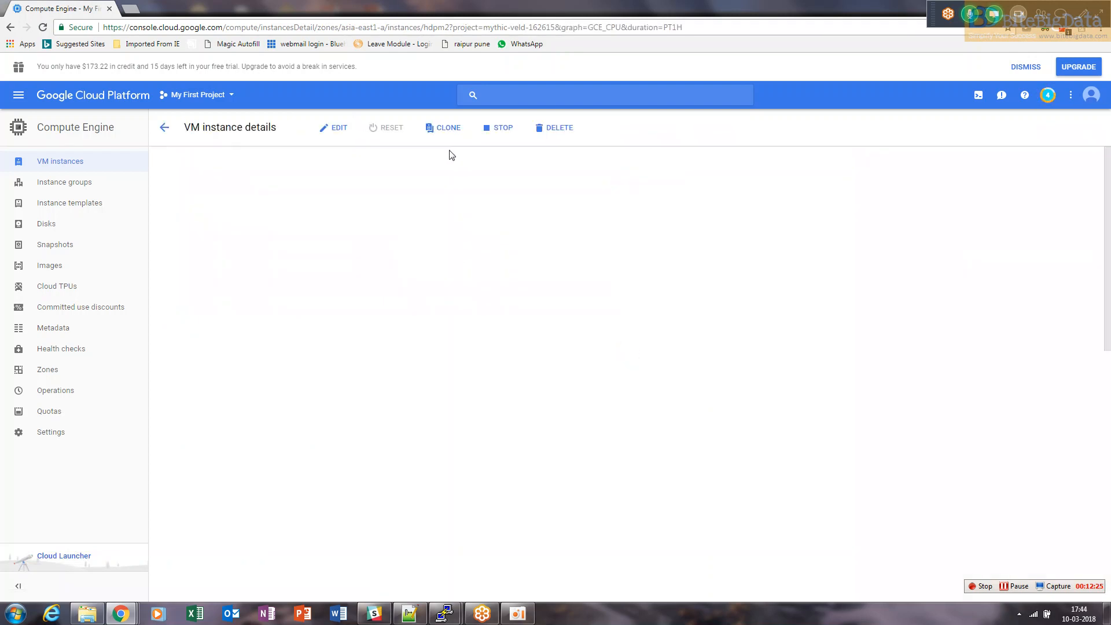
click(449, 129)
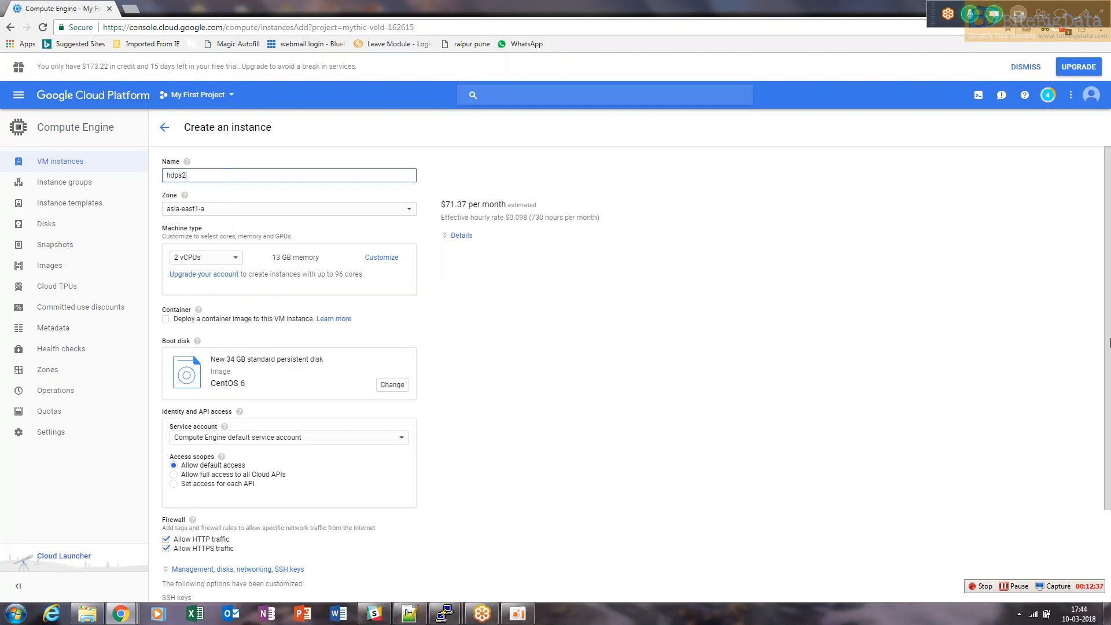
Set the clone's CentOS 6 boot disk size to 33 GB and create the hdps2 instance
scroll(1110, 342, down, 3)
click(393, 270)
scroll(1096, 404, down, 1)
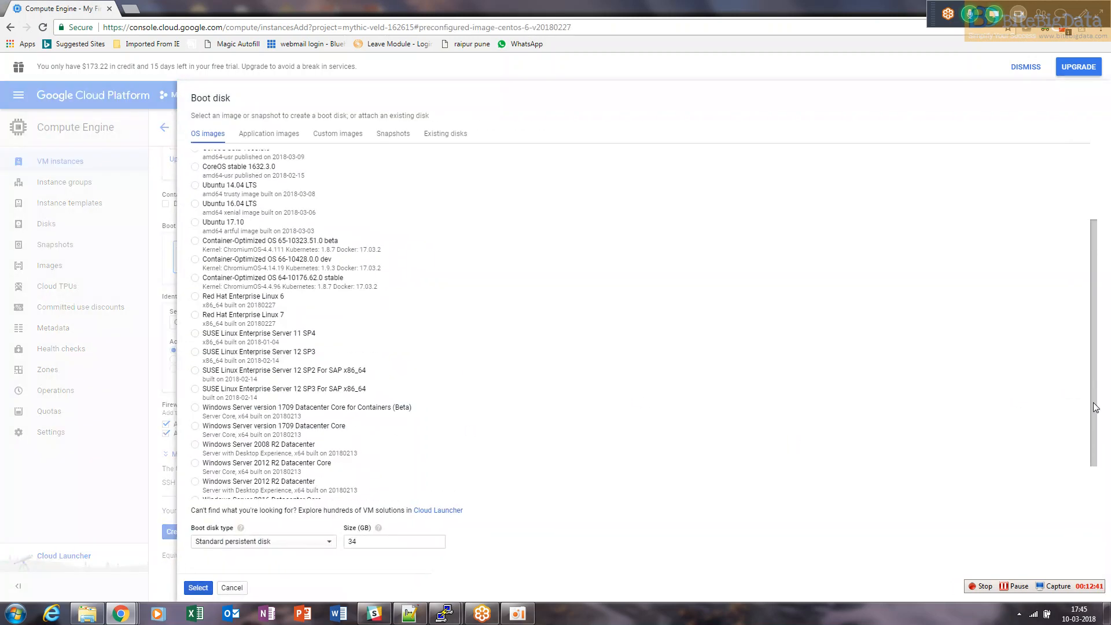
scroll(1096, 403, down, 1)
double_click(359, 543)
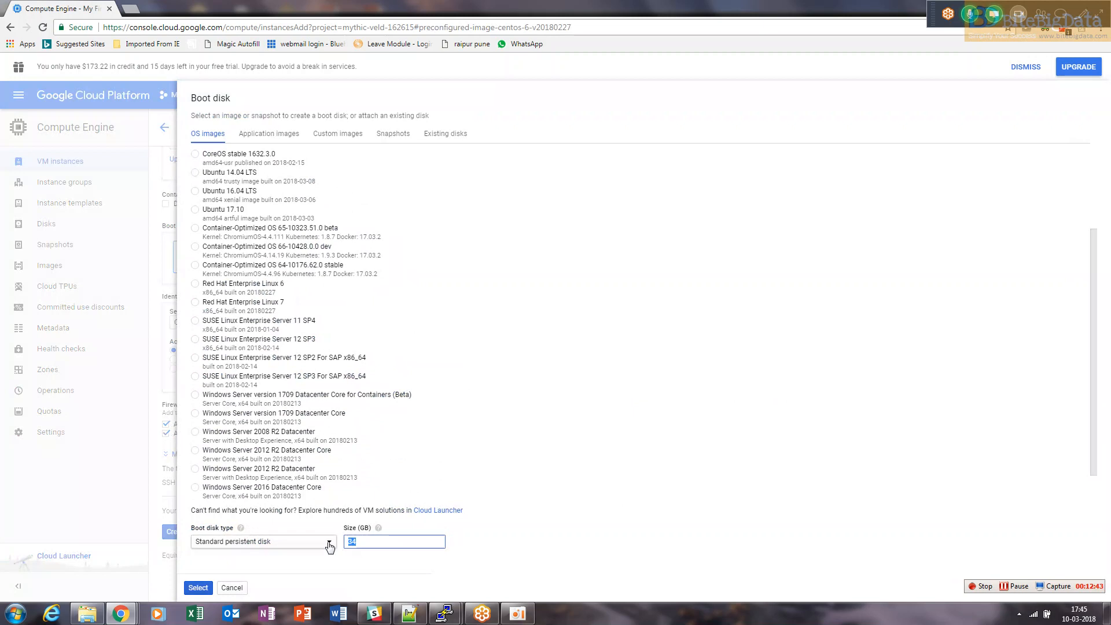
text(33)
click(198, 587)
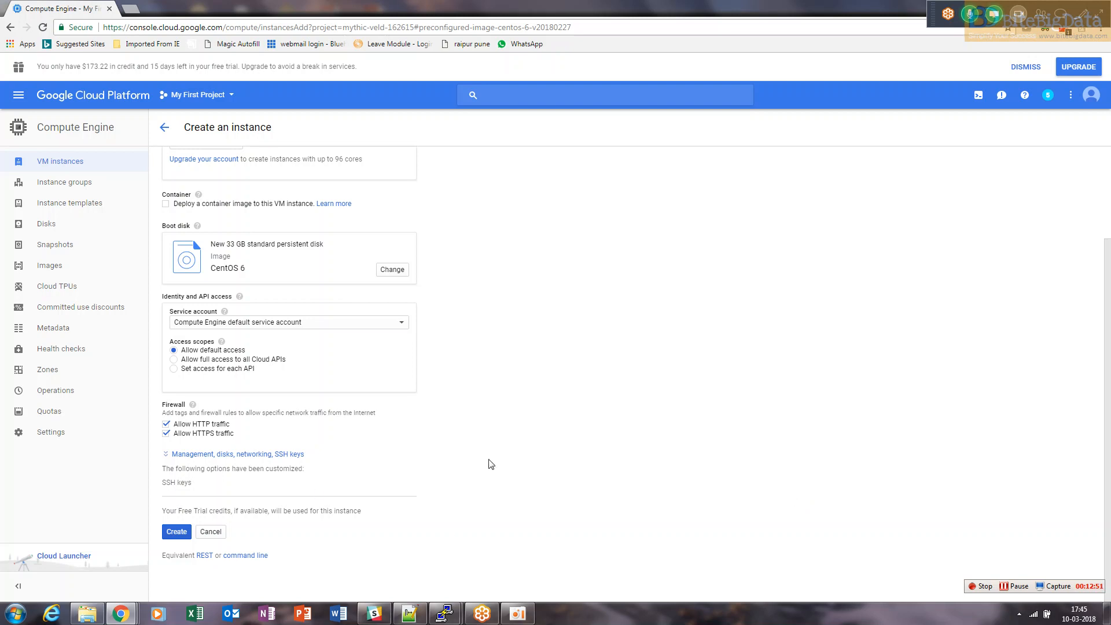
click(176, 532)
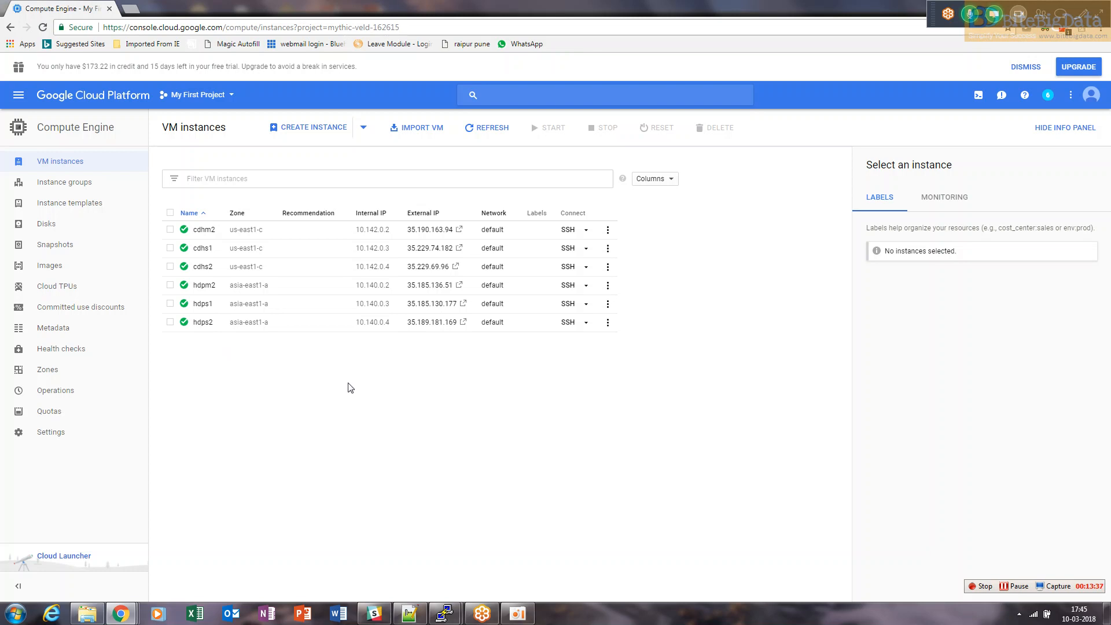
Close the PuTTY session connected to cdhm2, keeping the hdpm2 session open
mouse_move(445, 612)
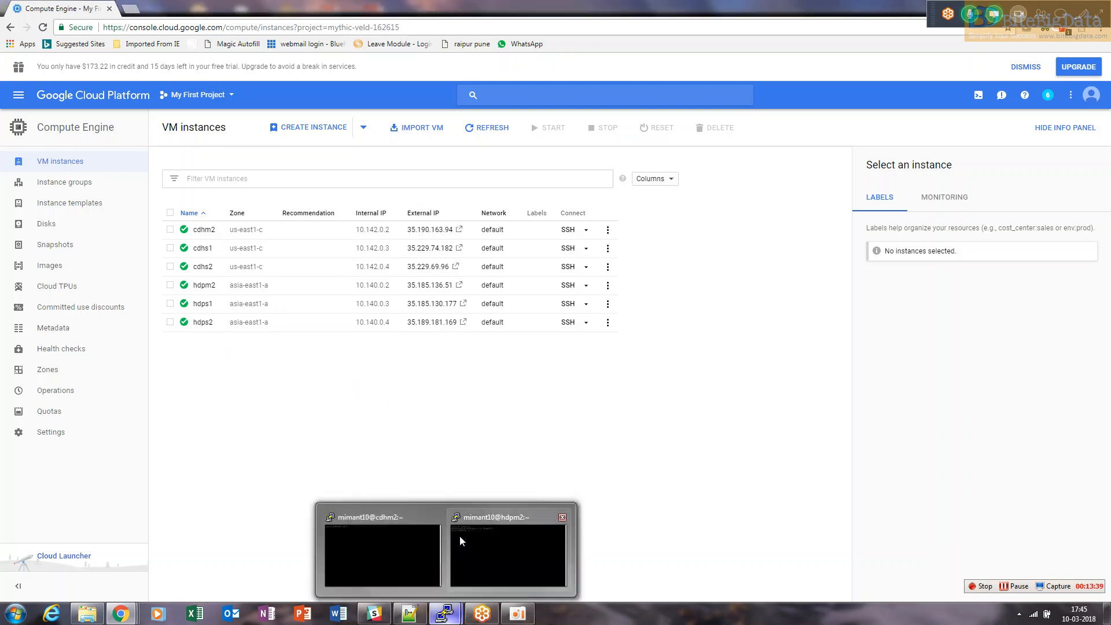
click(461, 539)
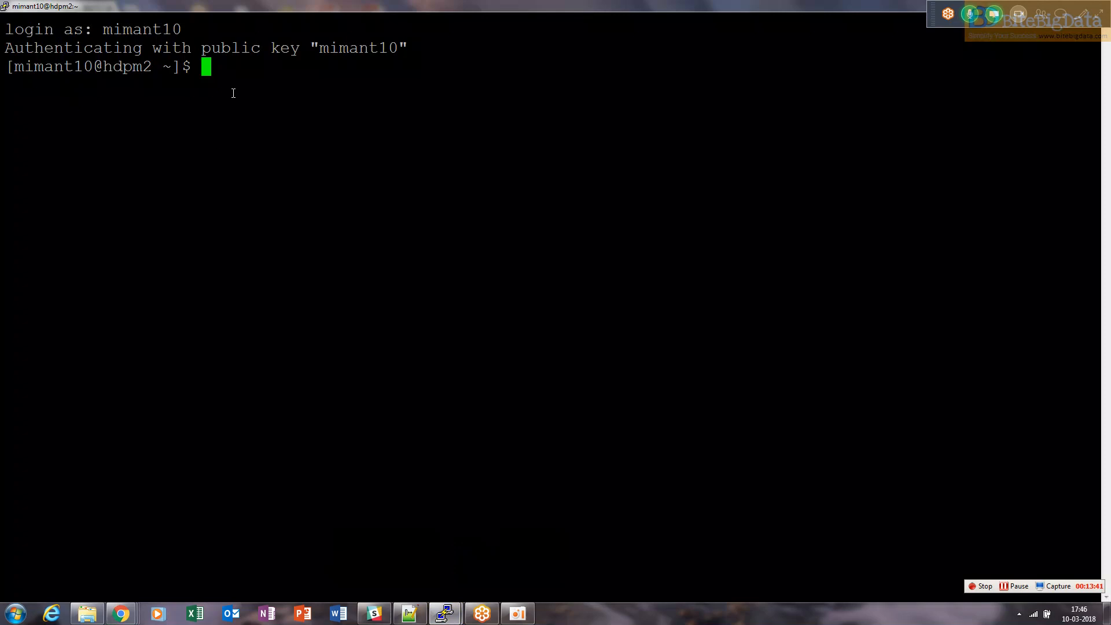
mouse_move(445, 612)
click(385, 558)
right_click(335, 3)
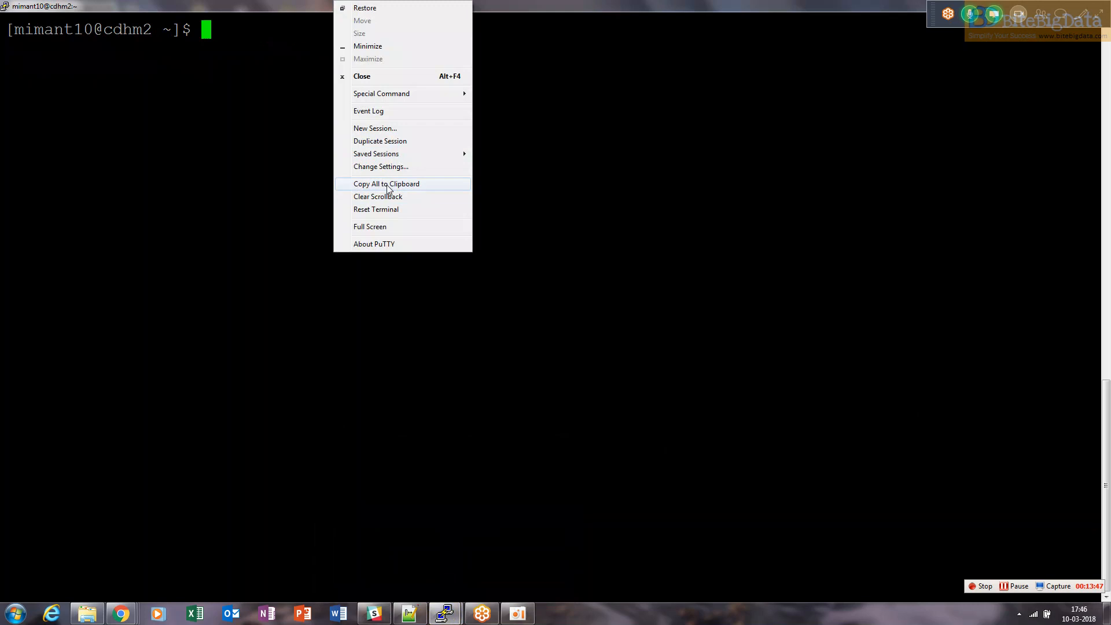
click(363, 76)
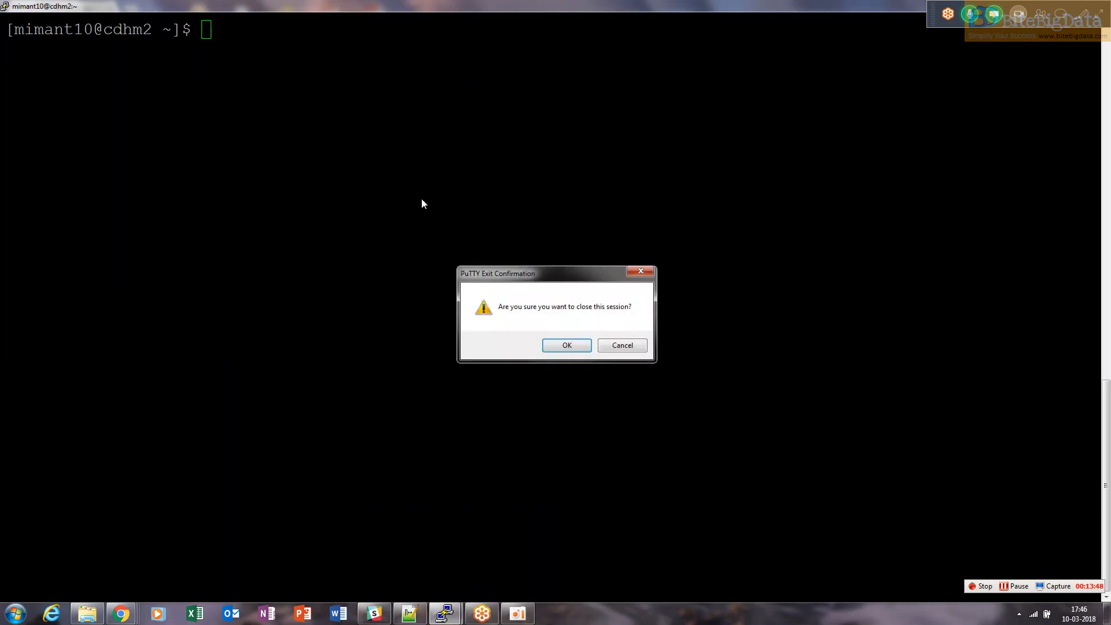
click(561, 345)
Switch to Notepad++ and look through the open note tabs for the Google cloud installation process file
drag(213, 95, 5, 29)
click(284, 168)
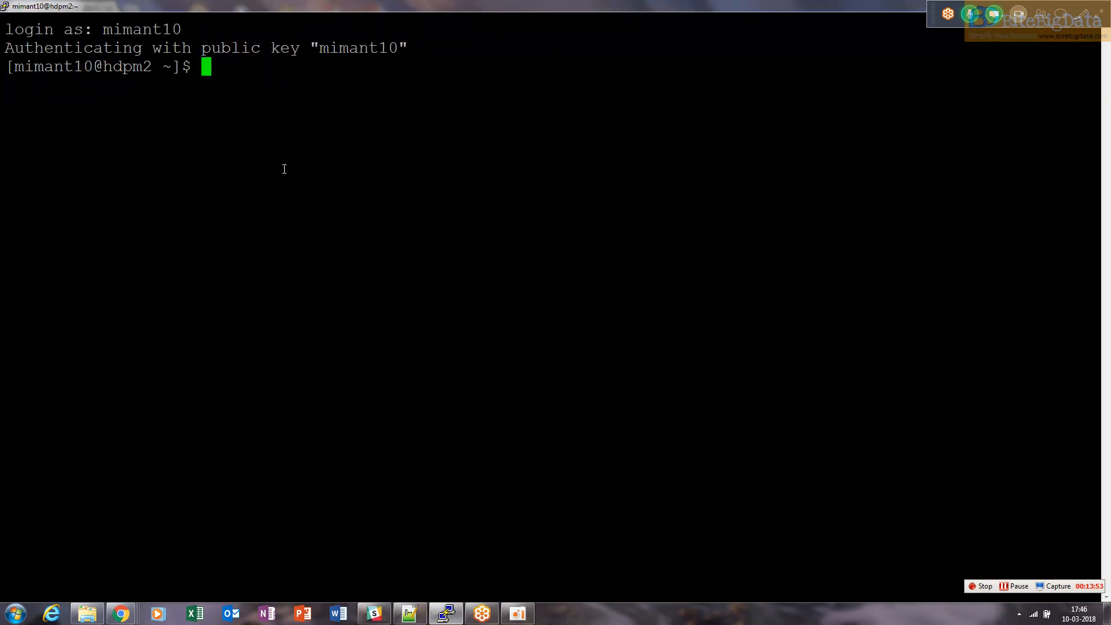
click(409, 614)
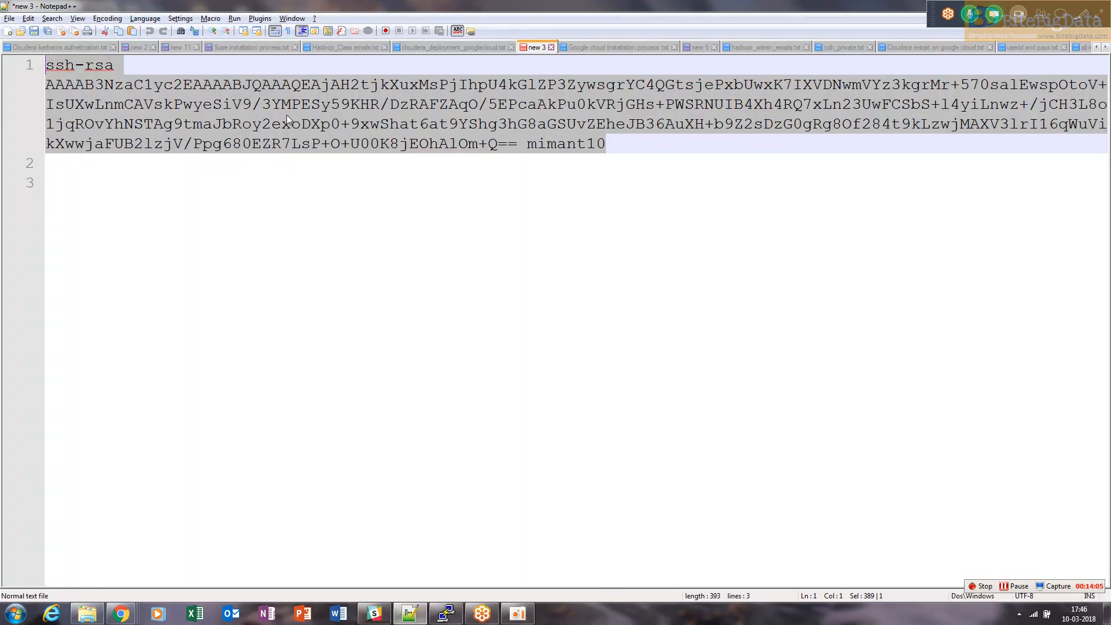
click(139, 49)
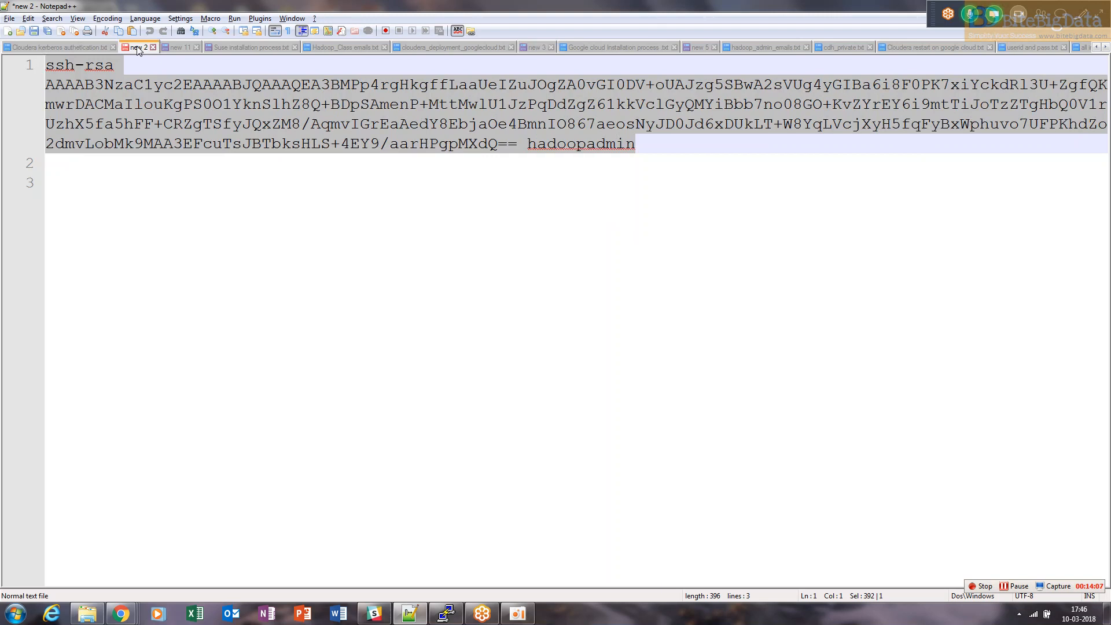
click(153, 47)
click(551, 349)
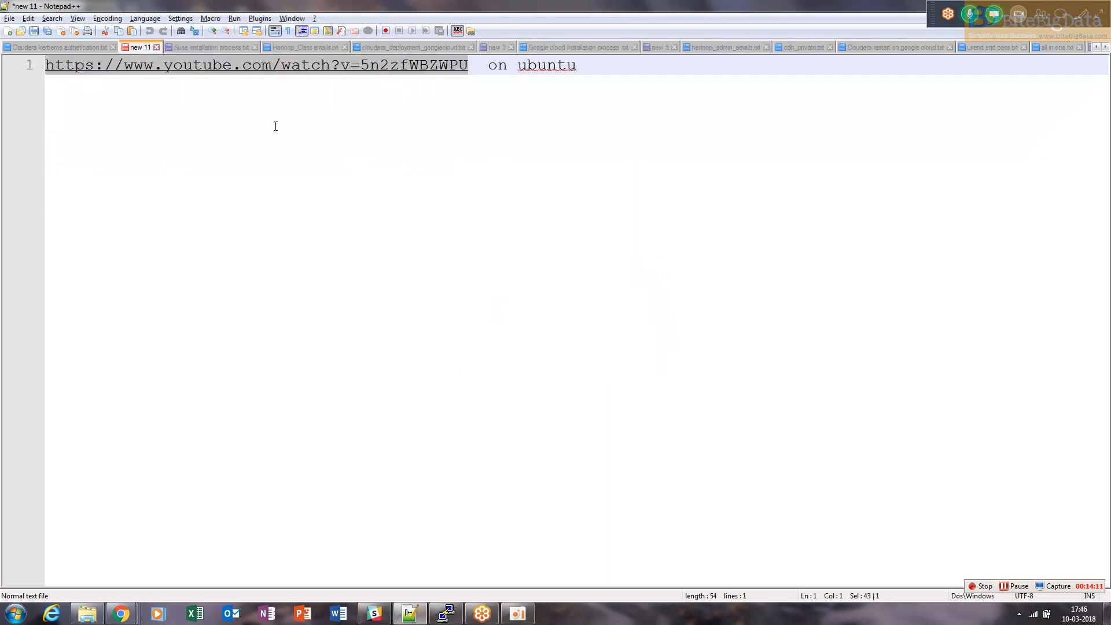
click(197, 47)
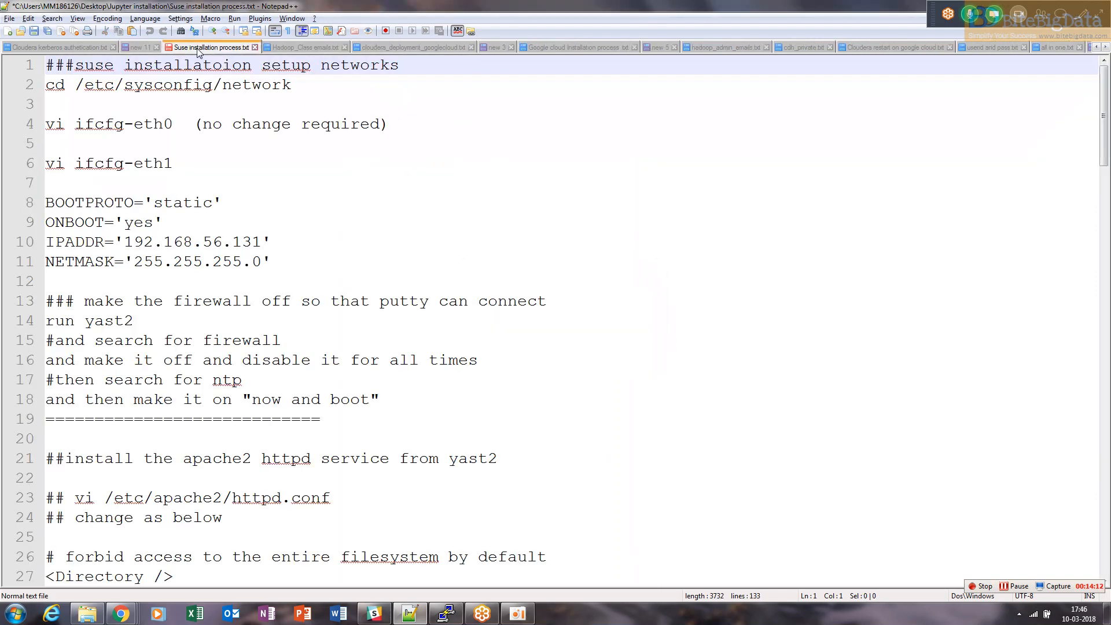
click(255, 47)
click(581, 350)
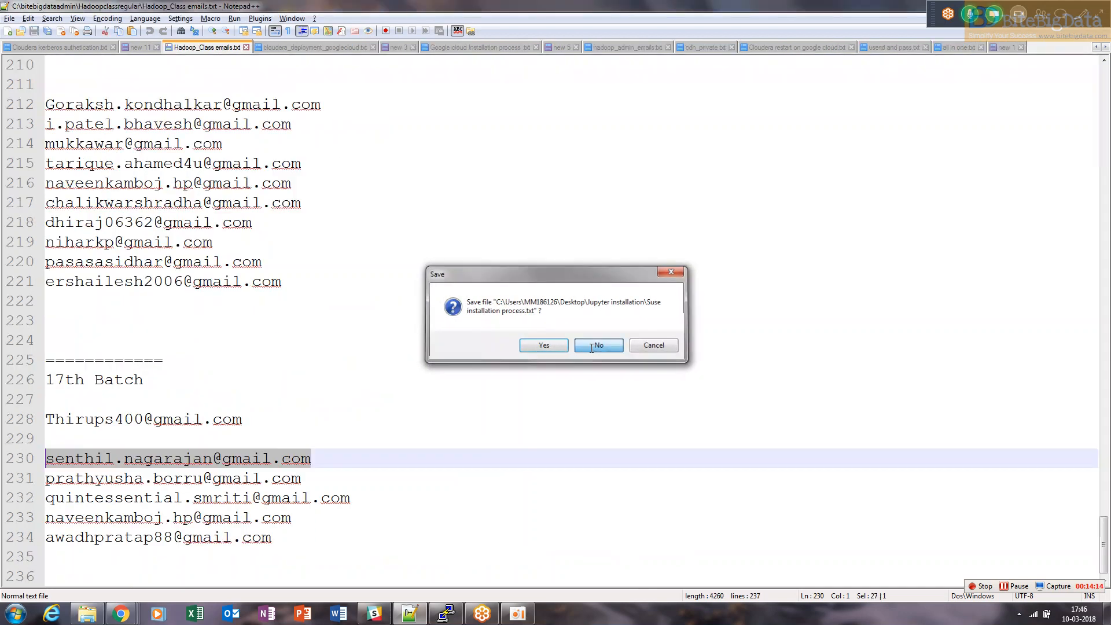
click(144, 46)
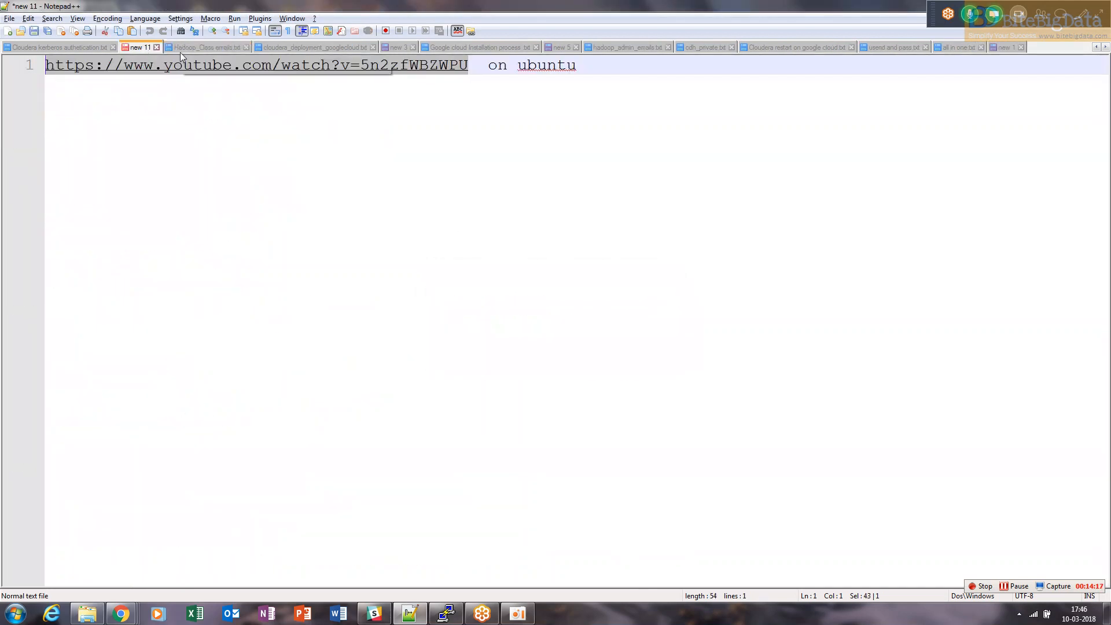
click(195, 48)
click(283, 47)
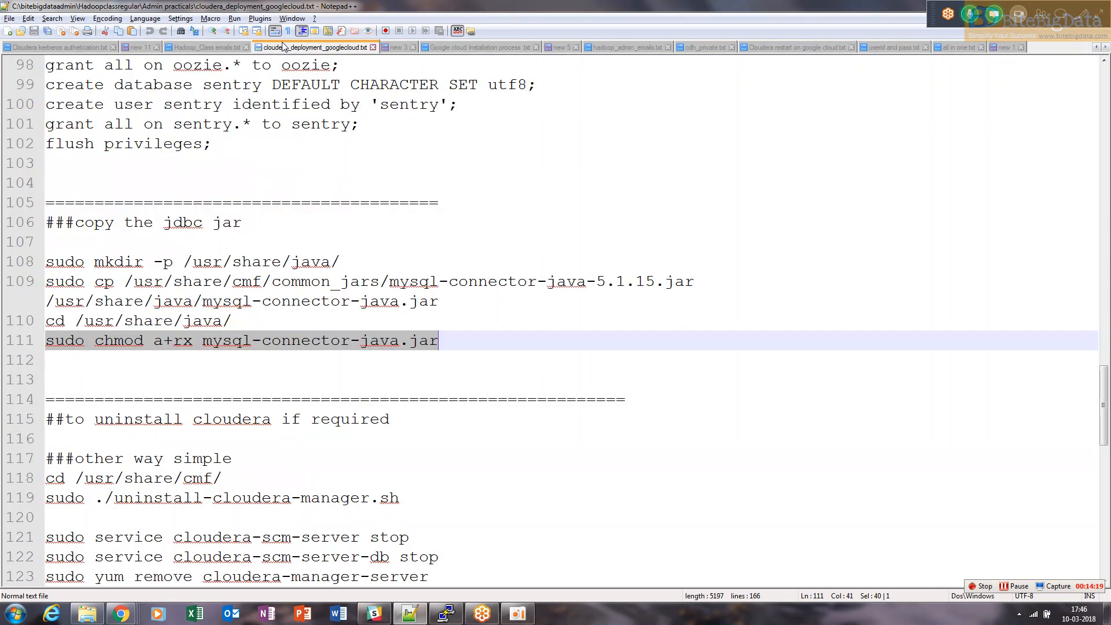
click(373, 48)
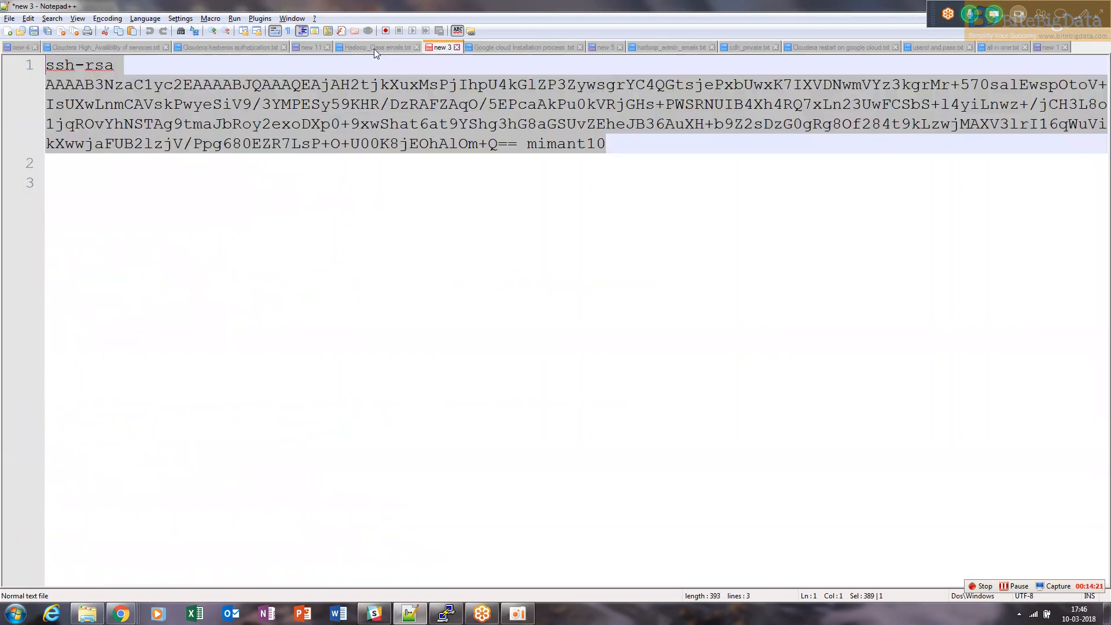
click(382, 50)
click(443, 48)
click(504, 47)
Scroll through the Google cloud installation process notes back to the top
click(566, 166)
key(Up)
key(Up)
key(Up)
key(Up)
key(Up)
key(Down)
key(Down)
key(Page_Down)
key(Page_Down)
key(Page_Down)
key(Page_Down)
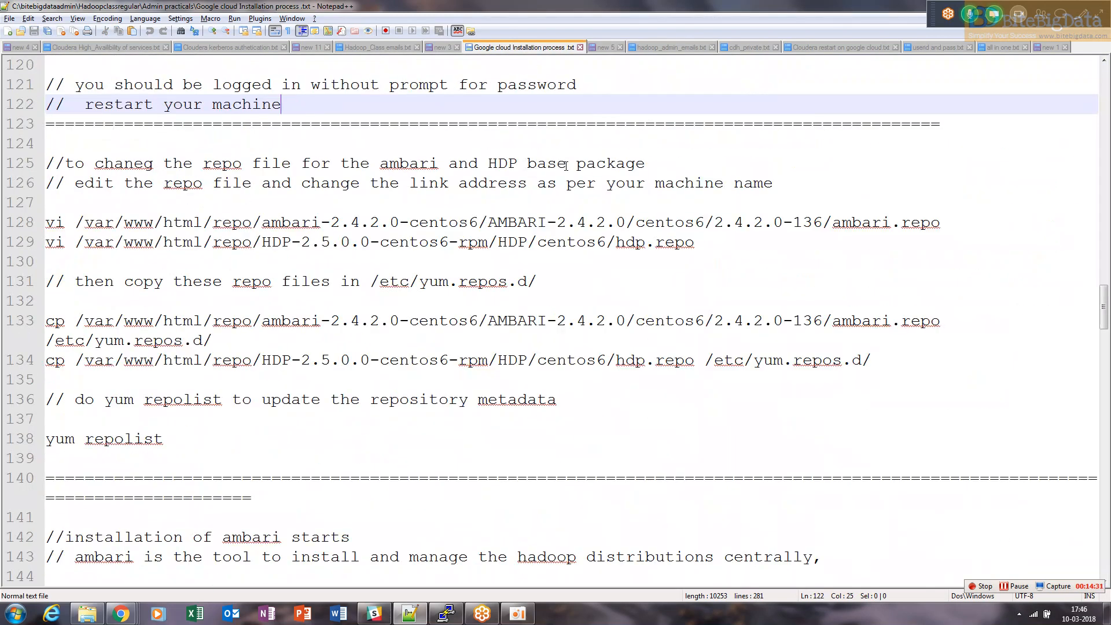
key(Page_Down)
key(Page_Down)
key(Page_Down)
key(Page_Down)
key(Page_Down)
key(Page_Down)
key(Page_Down)
key(Page_Up)
key(Page_Up)
key(Page_Up)
key(Page_Up)
key(Page_Up)
key(Page_Up)
key(Page_Up)
key(Page_Up)
key(Page_Up)
key(Page_Up)
key(Page_Up)
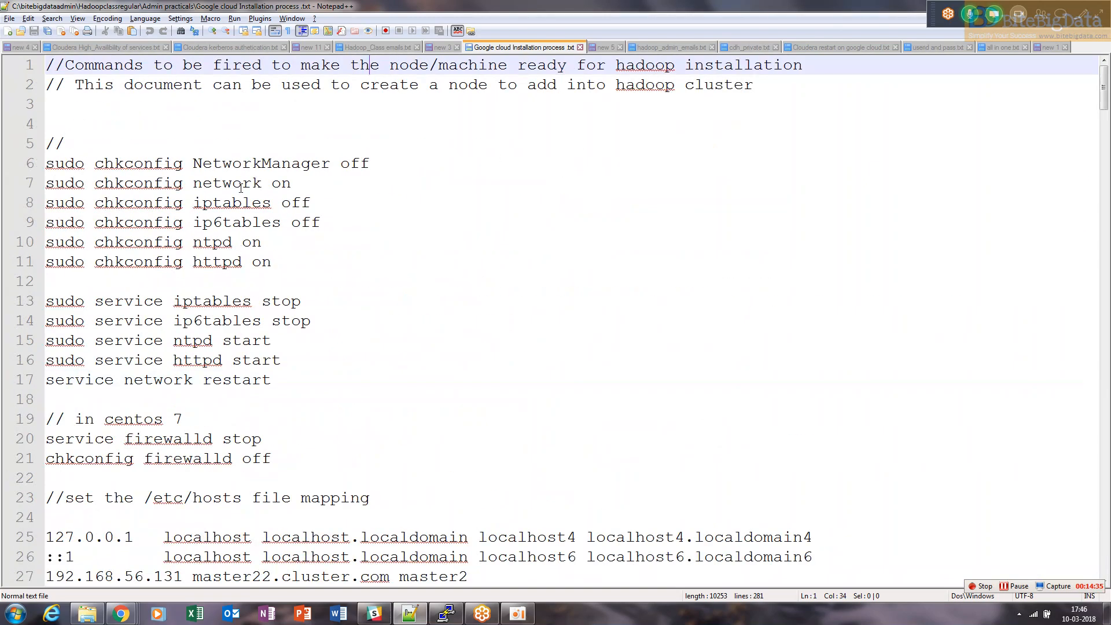
Copy the six sudo chkconfig commands from the notes and paste them into the hdpm2 terminal to run them
drag(50, 163, 375, 268)
key(super+c)
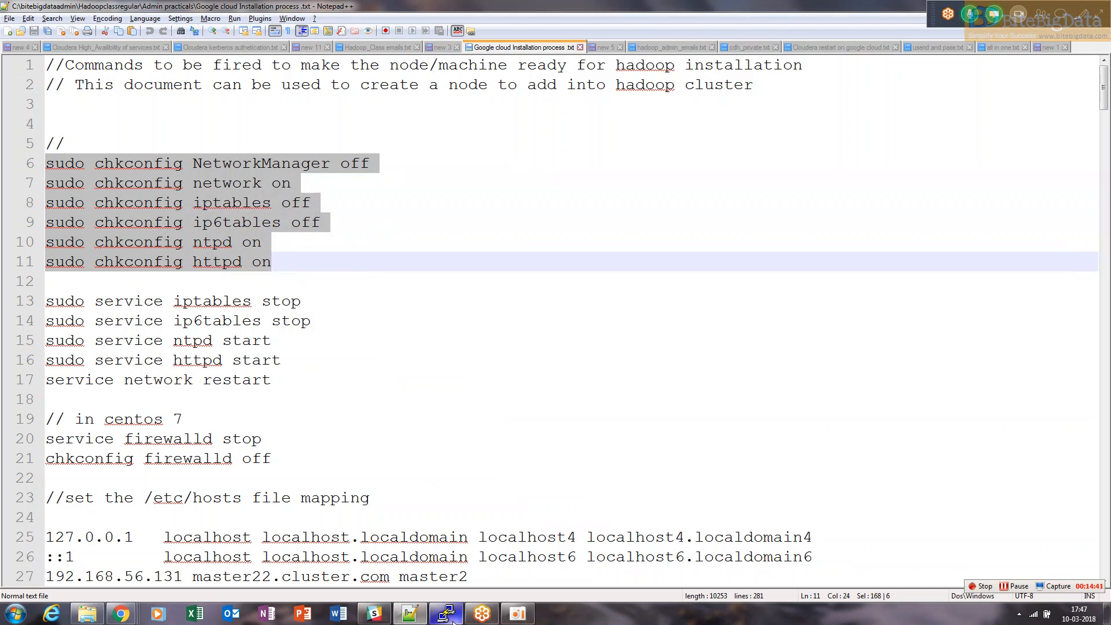
mouse_move(454, 621)
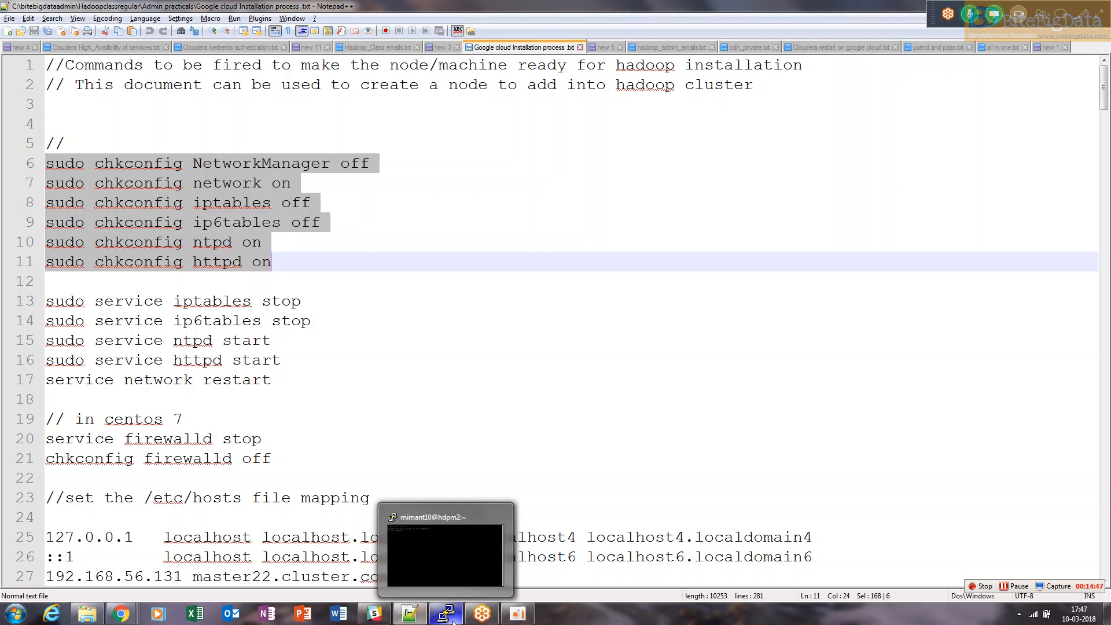
click(461, 545)
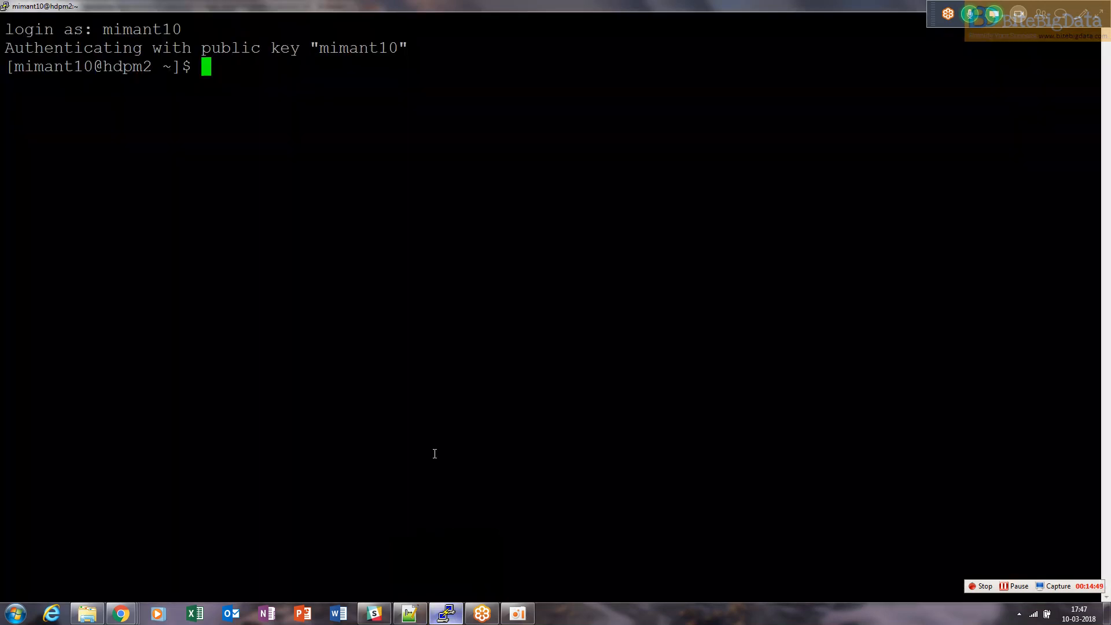
right_click(413, 405)
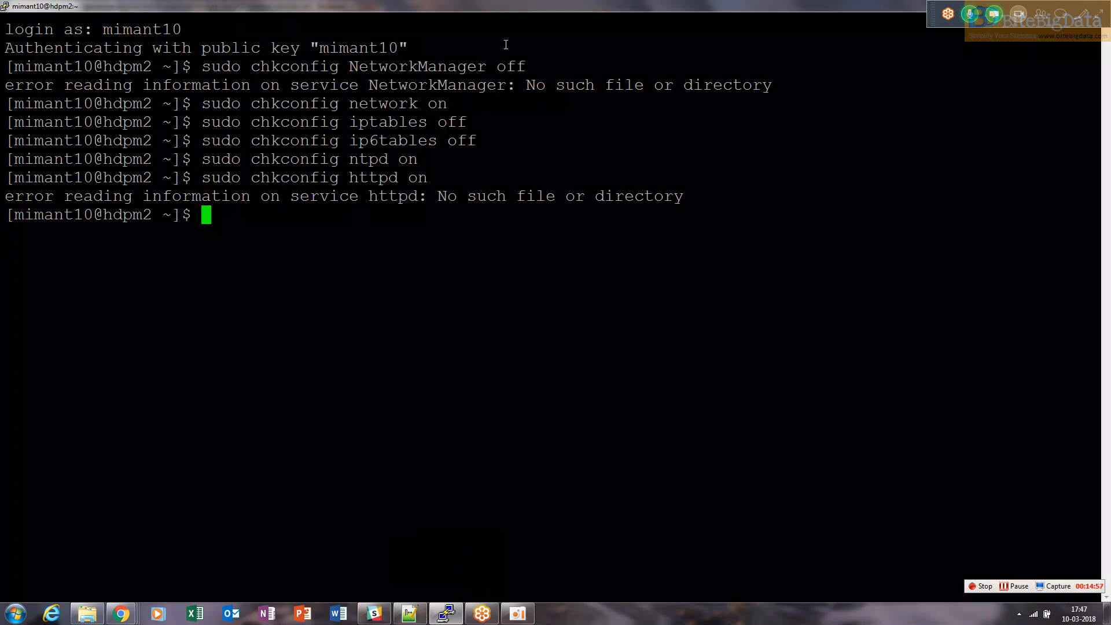
Review each chkconfig command and its output in the hdpm2 terminal
drag(204, 68, 416, 68)
double_click(432, 67)
double_click(388, 103)
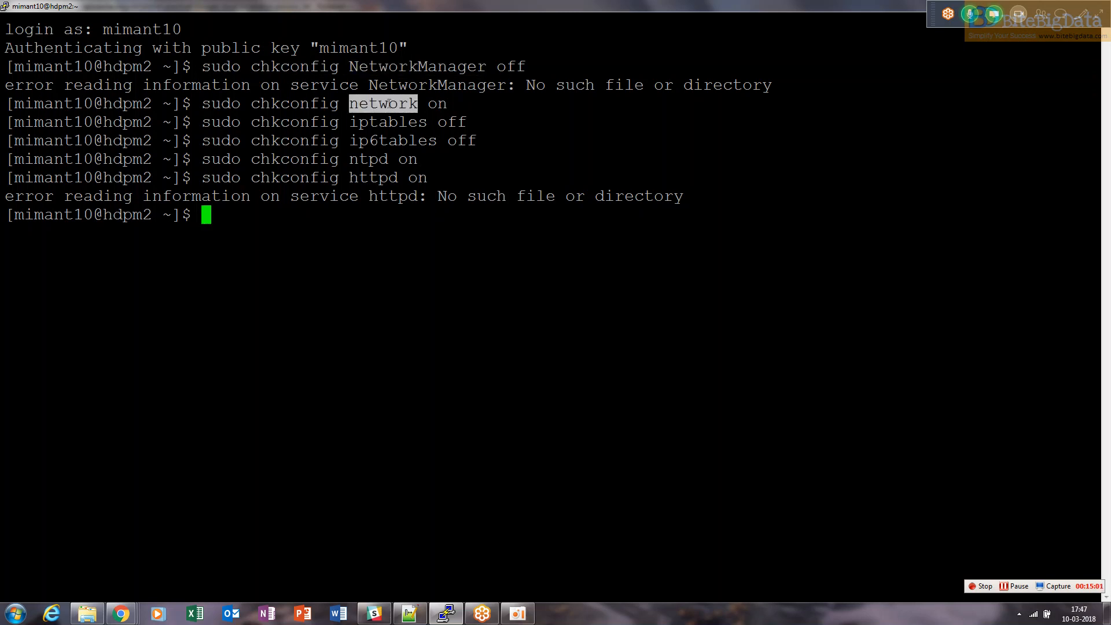
double_click(416, 65)
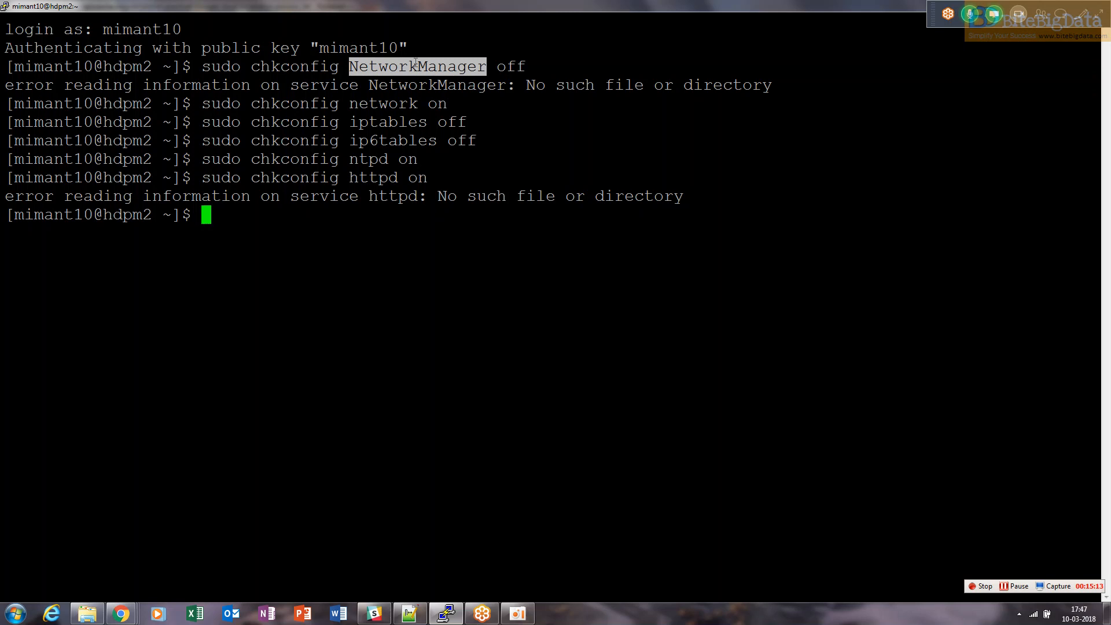
click(391, 123)
double_click(391, 123)
click(385, 140)
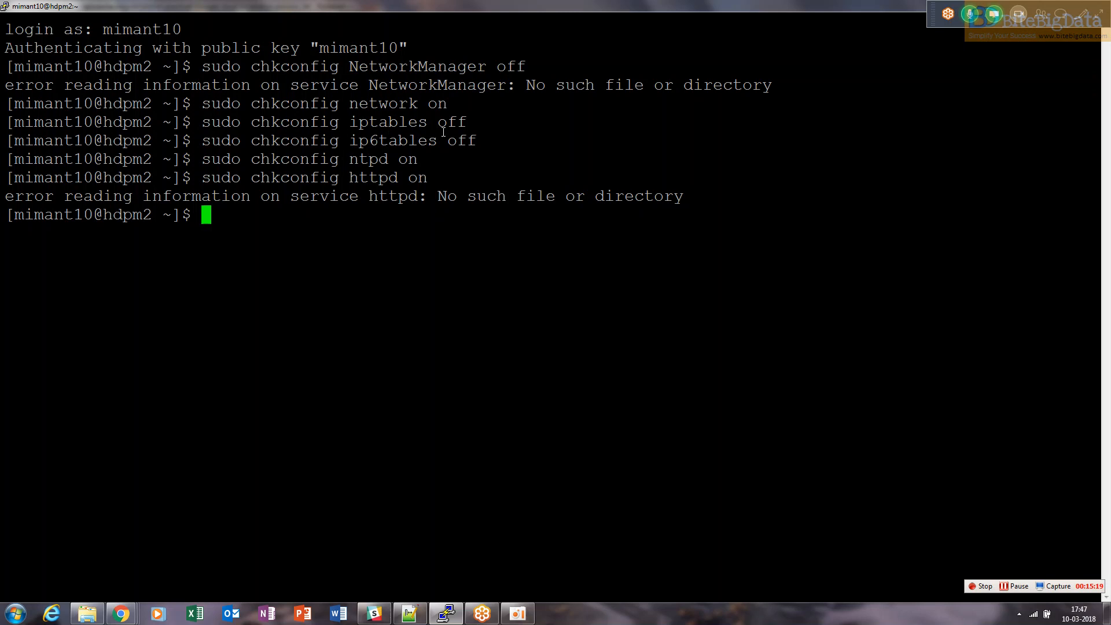
drag(469, 140, 144, 123)
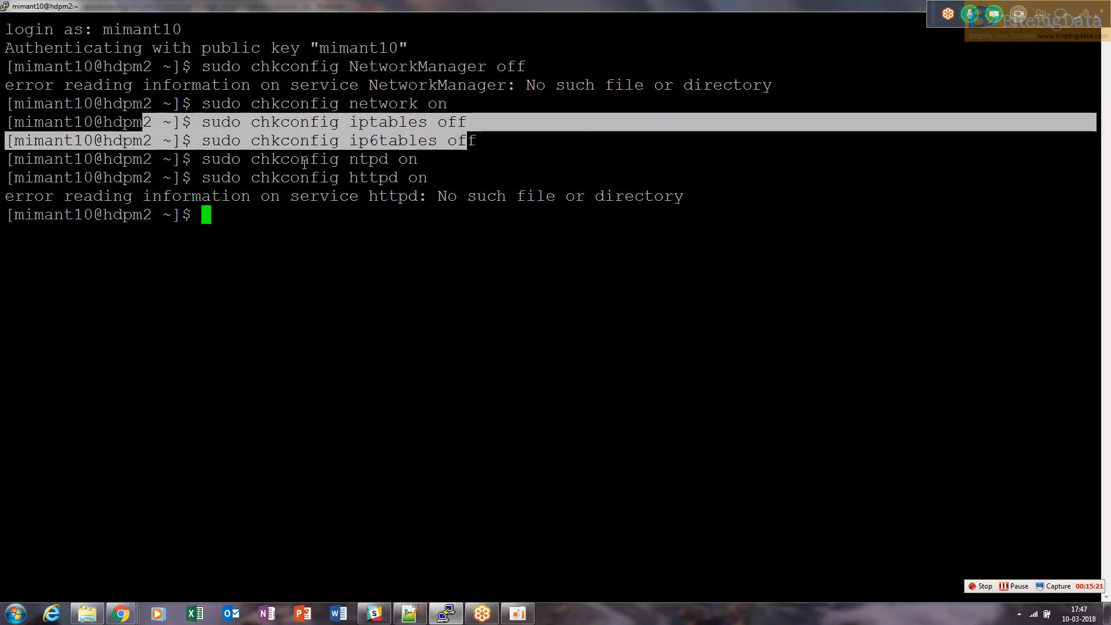
double_click(366, 155)
double_click(378, 174)
drag(438, 174, 147, 158)
double_click(365, 165)
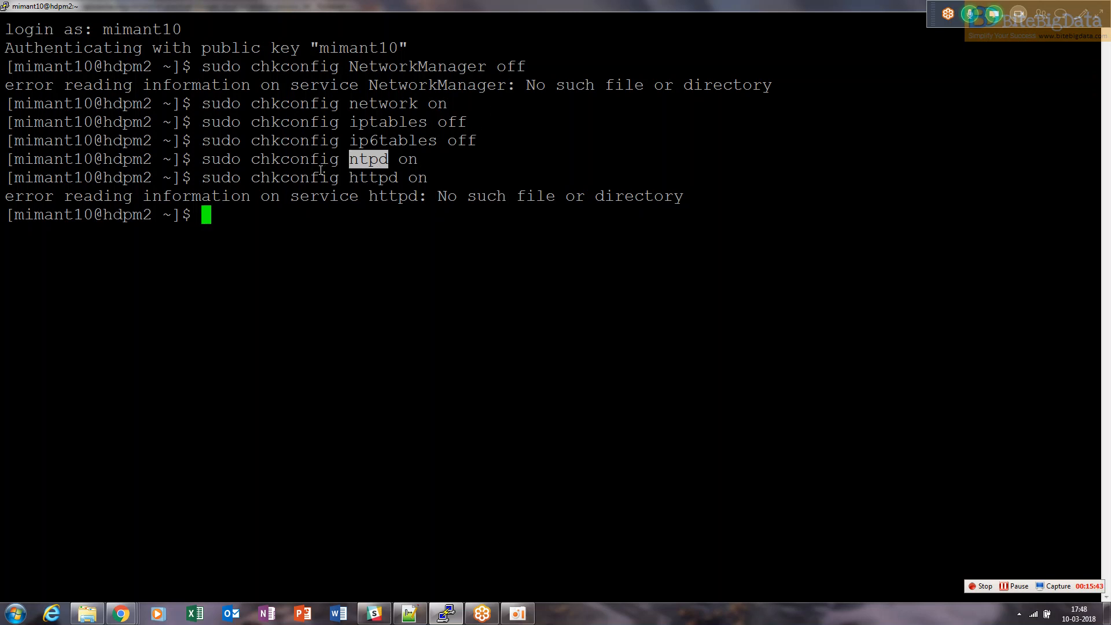
double_click(366, 179)
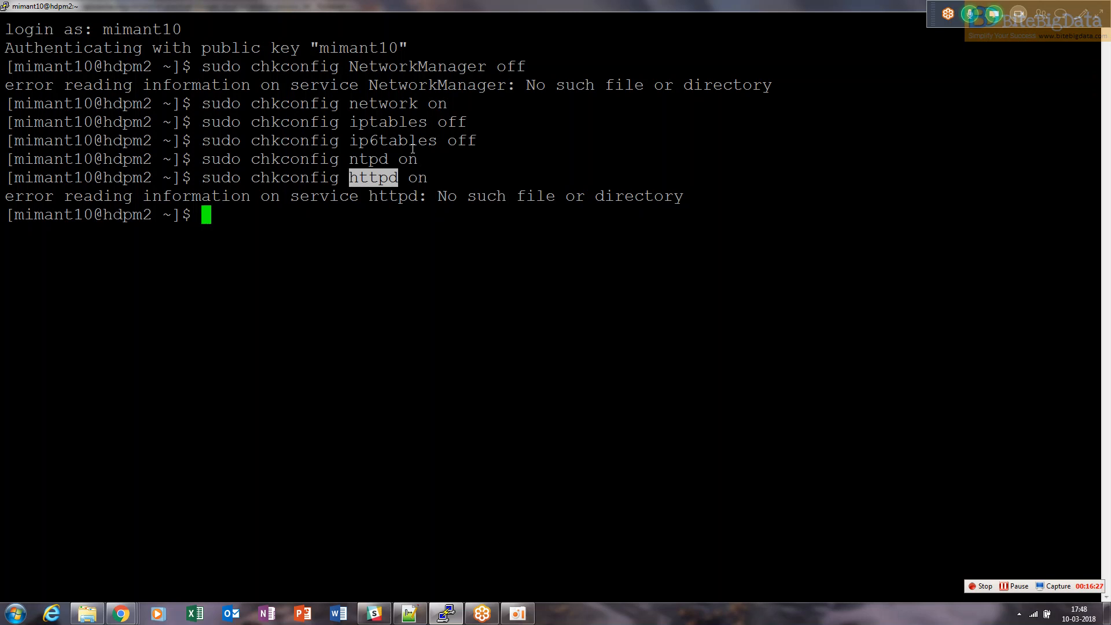
Return to the notes, highlight the five service stop/start/restart commands, and scroll down to the hosts and SELinux sections
key(alt+Tab)
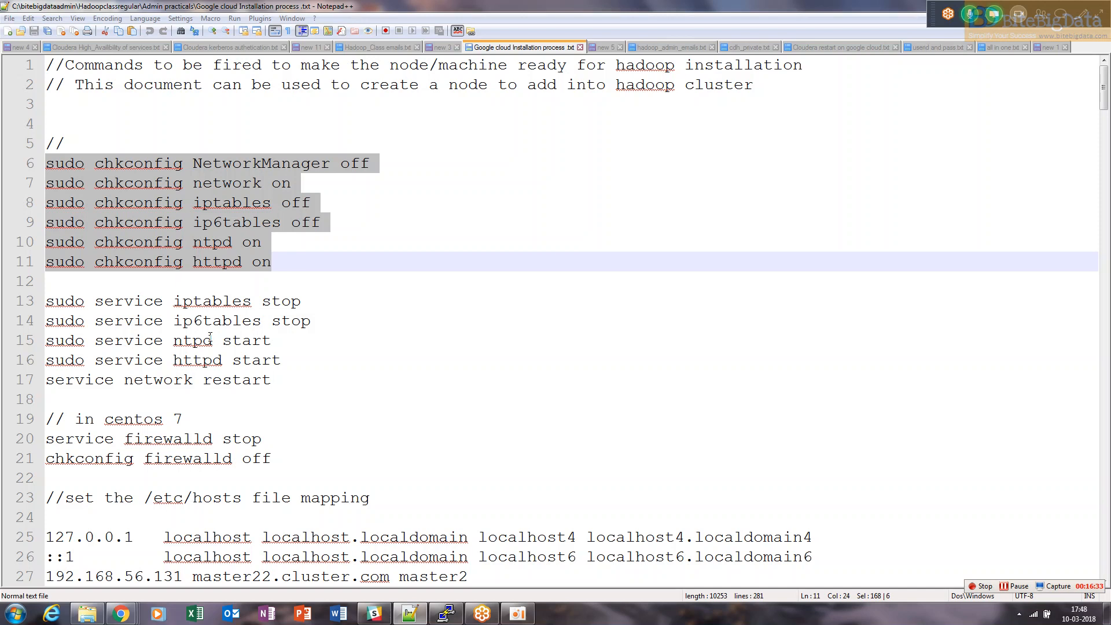
drag(271, 380, 46, 301)
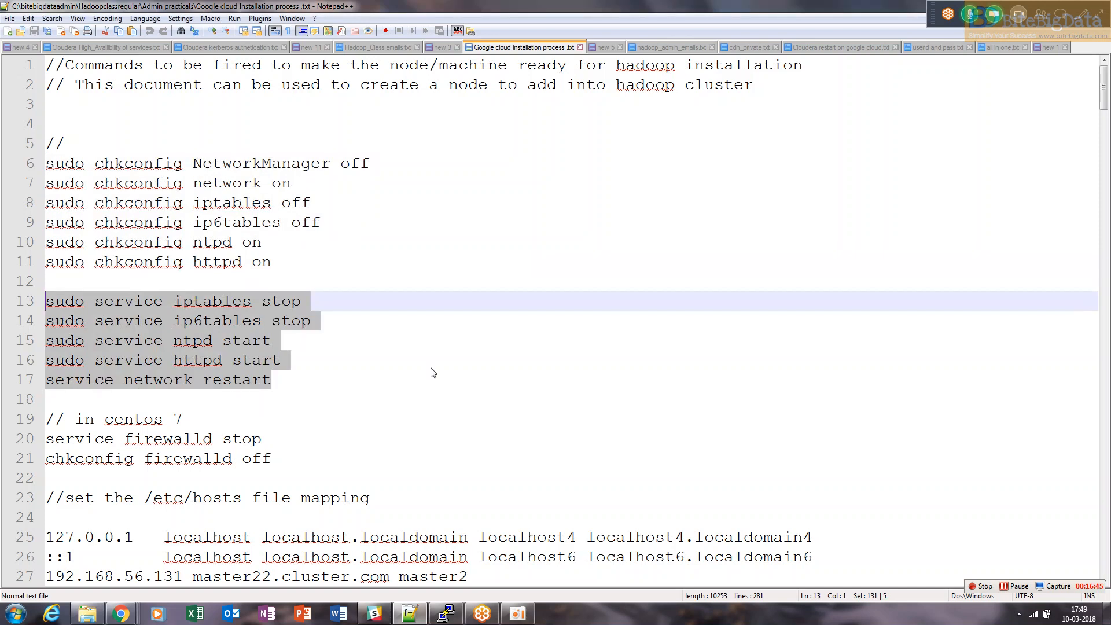
key(Down)
key(Down)
key(Down)
key(Down)
key(Down)
key(Down)
key(Down)
key(Down)
key(Down)
key(Down)
key(Down)
key(Down)
key(Down)
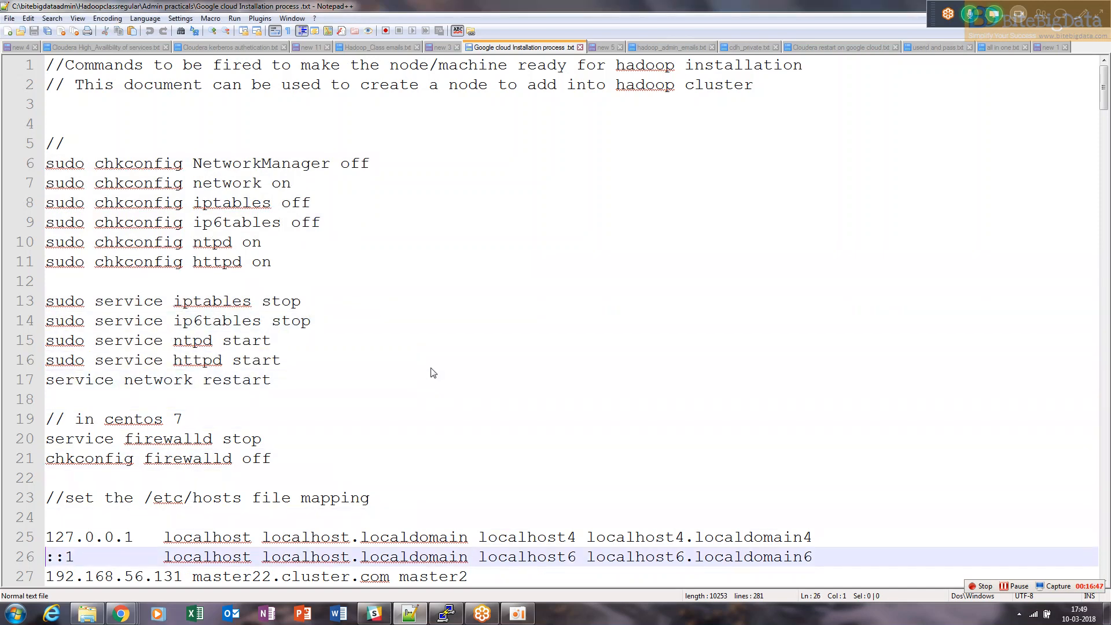
key(Down)
key(Down)
key(Down)
key(Down)
key(Down)
key(Down)
key(Down)
key(Down)
key(Down)
key(Down)
key(Down)
key(Down)
key(Down)
key(Down)
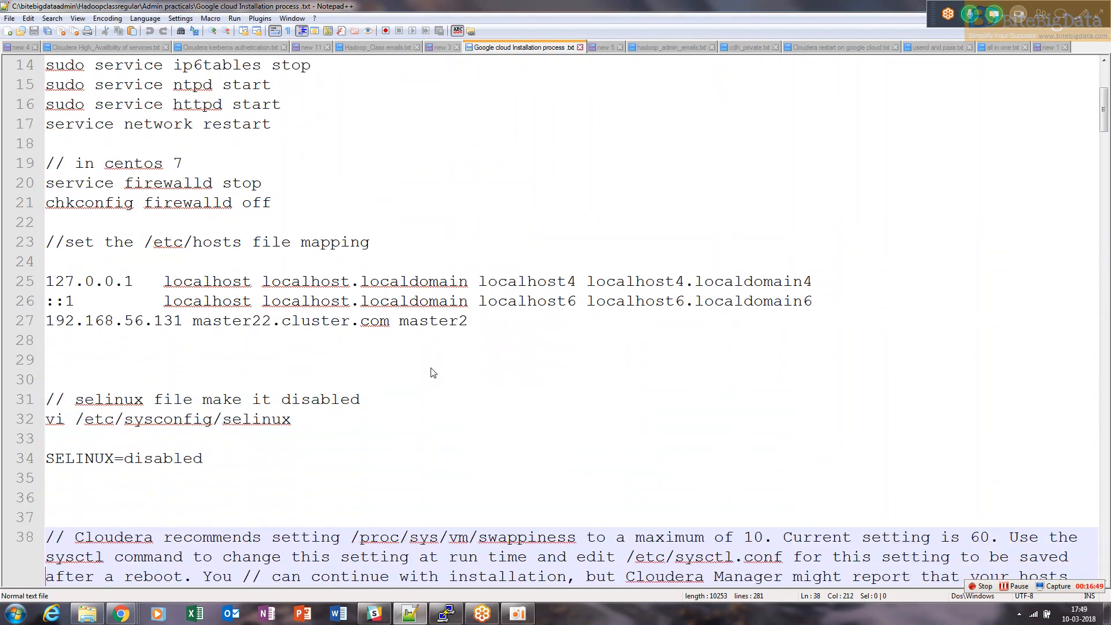
Copy the selinux vi command from the notes and run it in the hdpm2 terminal without sudo
key(Down)
drag(301, 360, 37, 353)
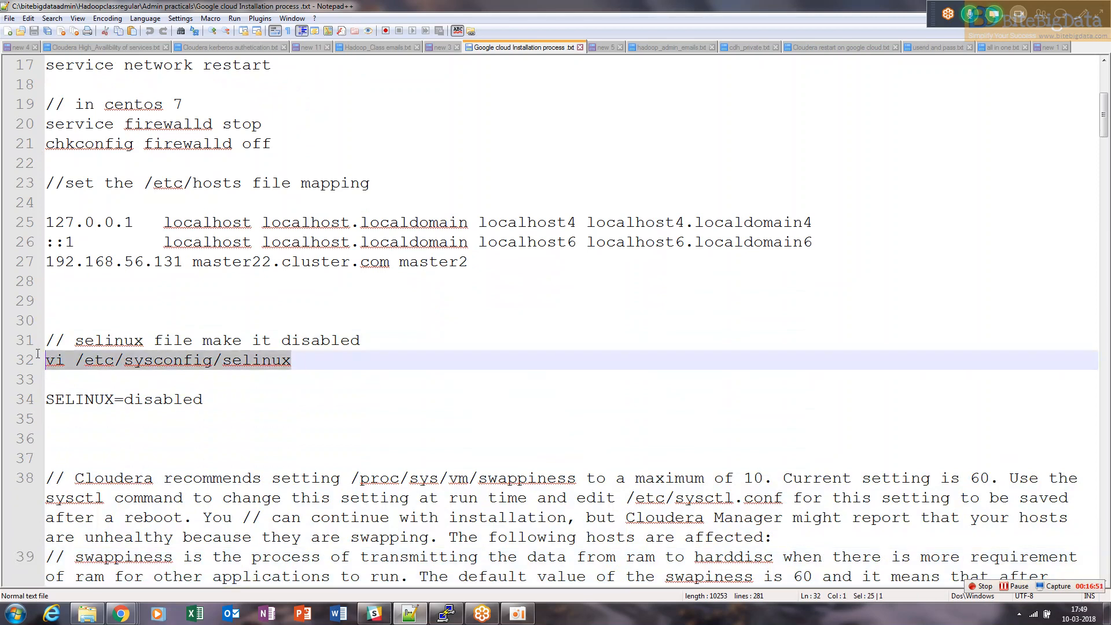
text(vi /etc/sysconfig/selinux)
key(Return)
Move through the read-only SELinux config file in vi and quit without saving
key(Down)
key(Down)
key(Down)
key(Down)
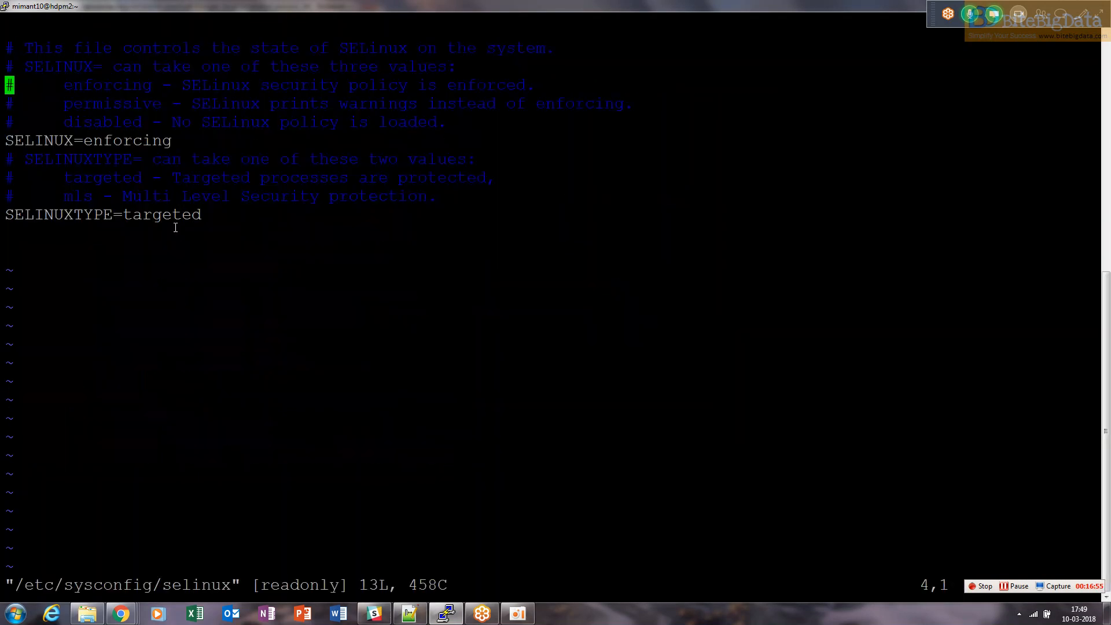
double_click(123, 118)
key(Down)
key(Down)
key(Down)
key(Right)
key(Up)
key(Right)
key(Right)
key(Right)
key(Right)
key(Right)
key(Right)
key(Right)
key(Right)
key(Right)
key(Right)
key(Right)
key(Right)
key(Right)
key(Right)
key(Right)
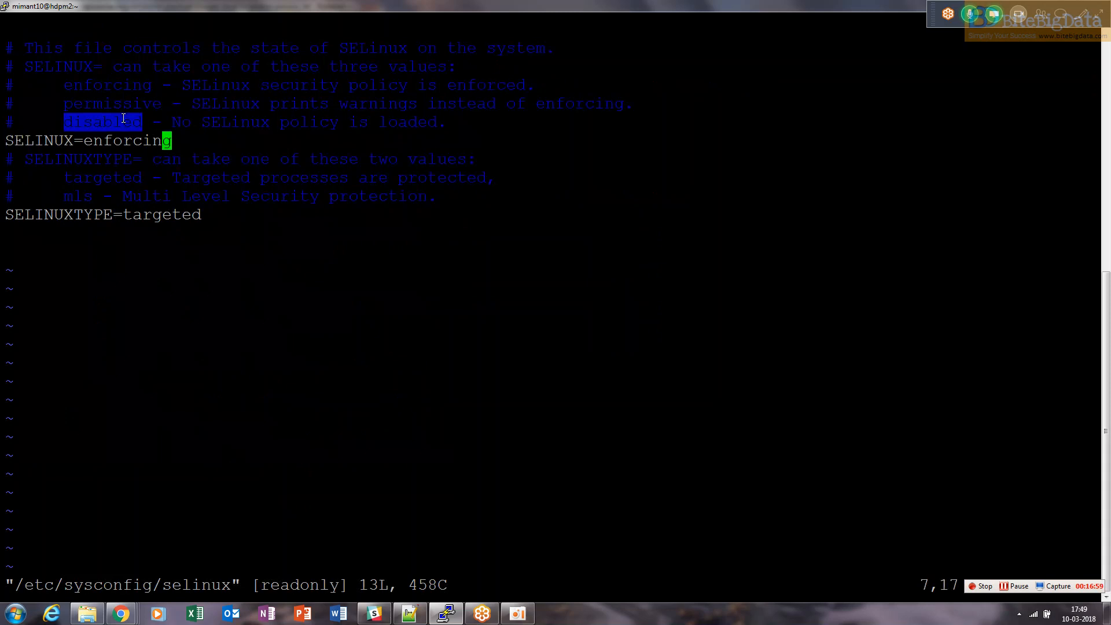
key(i)
key(Right)
key(Escape)
text(:q!)
key(Return)
Recall the previous command and rerun it with sudo to open /etc/sysconfig/selinux
key(Up)
key(Left)
key(Left)
key(Left)
key(Left)
key(Left)
key(Left)
key(Left)
key(Left)
key(Left)
key(Left)
key(Left)
key(Left)
key(Left)
key(Left)
key(Left)
key(Left)
key(Left)
key(Left)
key(Left)
key(Left)
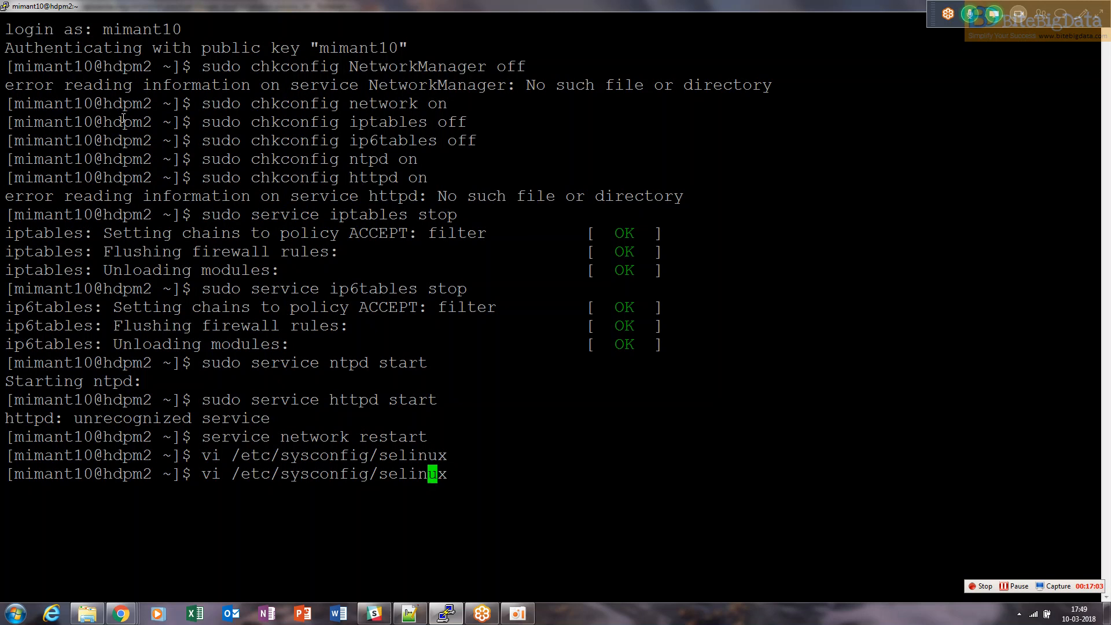
text(sudo)
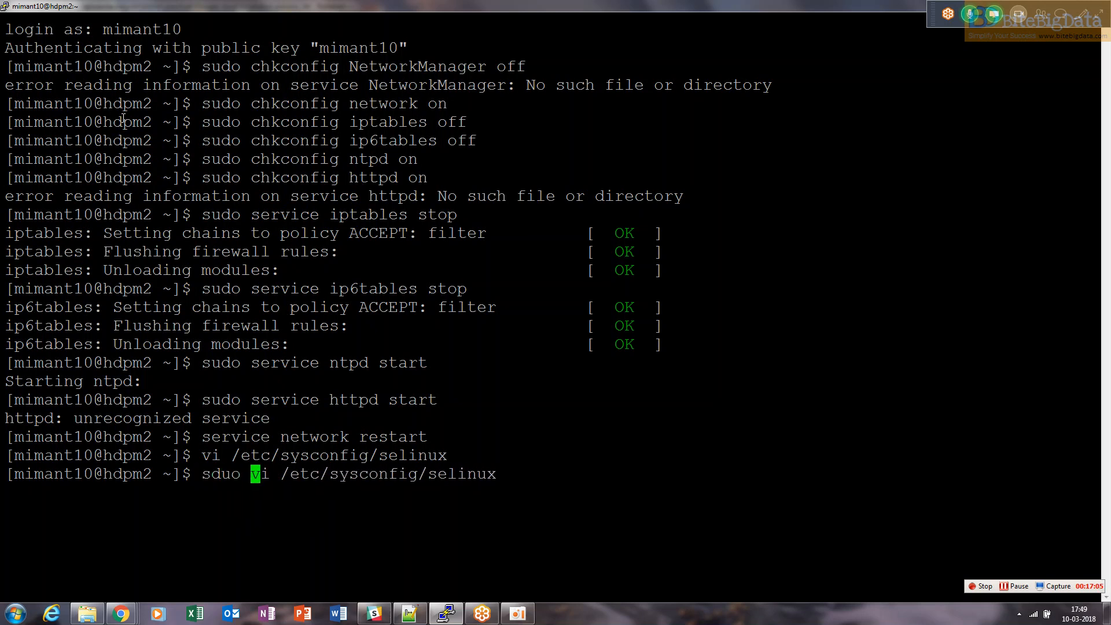
key(BackSpace)
key(BackSpace)
key(BackSpace)
key(BackSpace)
text(udo)
key(Return)
Change the SELINUX setting to disabled and save the file
key(Down)
key(Down)
key(Down)
key(Down)
key(Down)
key(Down)
key(Right)
key(Right)
key(Right)
key(Right)
key(Right)
key(Right)
key(Right)
key(Right)
key(Right)
key(Right)
key(Right)
key(Right)
key(Right)
key(Right)
key(Right)
key(Right)
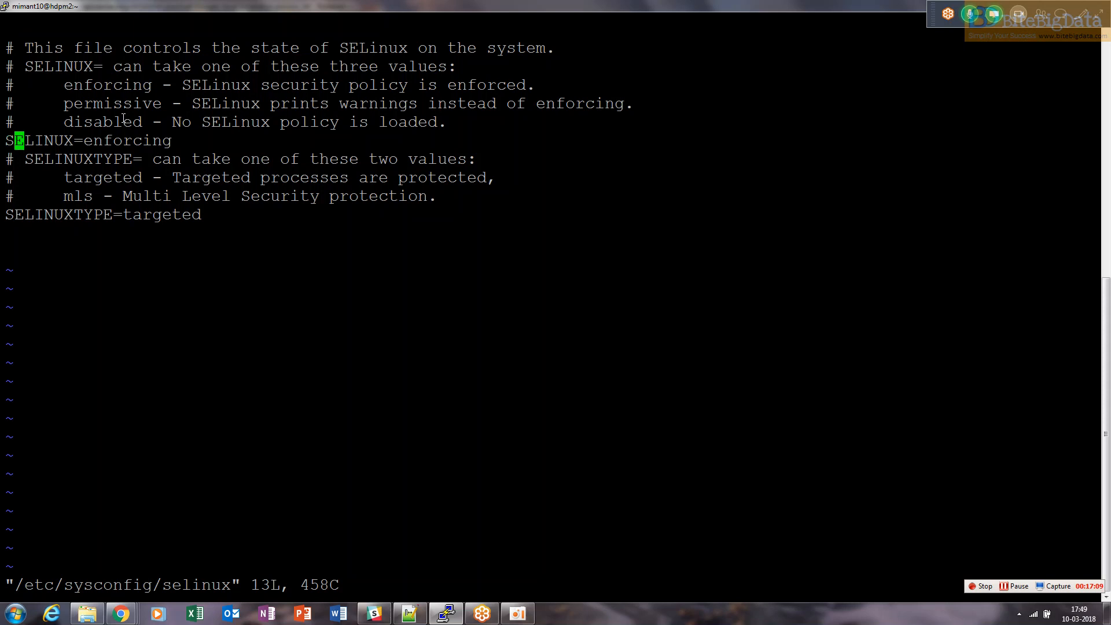
key(a)
key(BackSpace)
key(BackSpace)
key(BackSpace)
key(BackSpace)
key(BackSpace)
key(BackSpace)
key(BackSpace)
key(BackSpace)
key(BackSpace)
text(disabled)
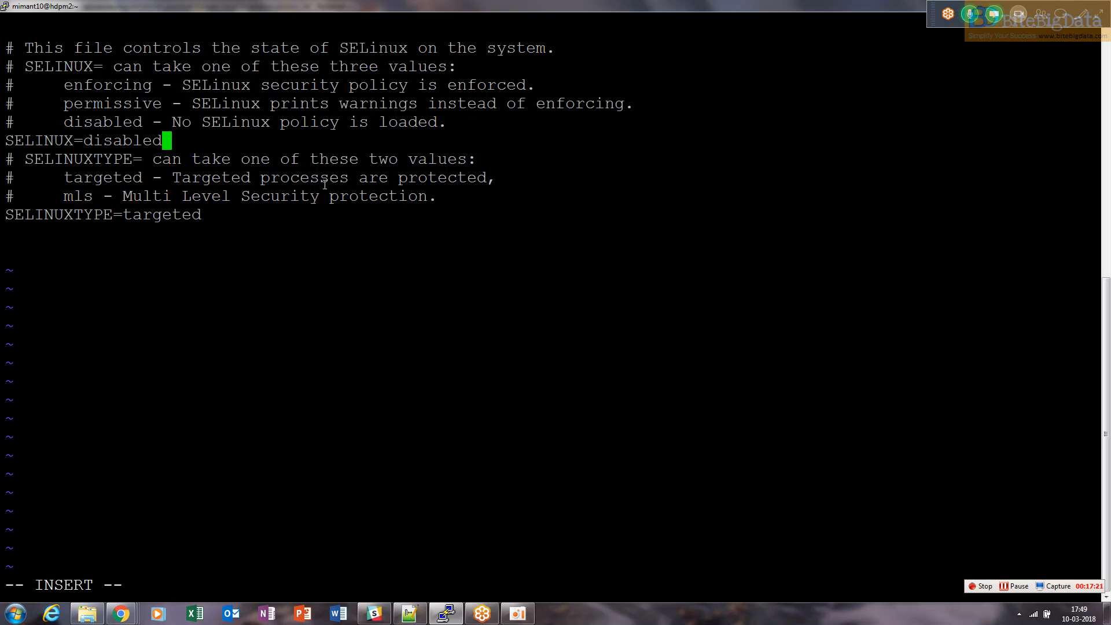
key(Escape)
text(:wq!)
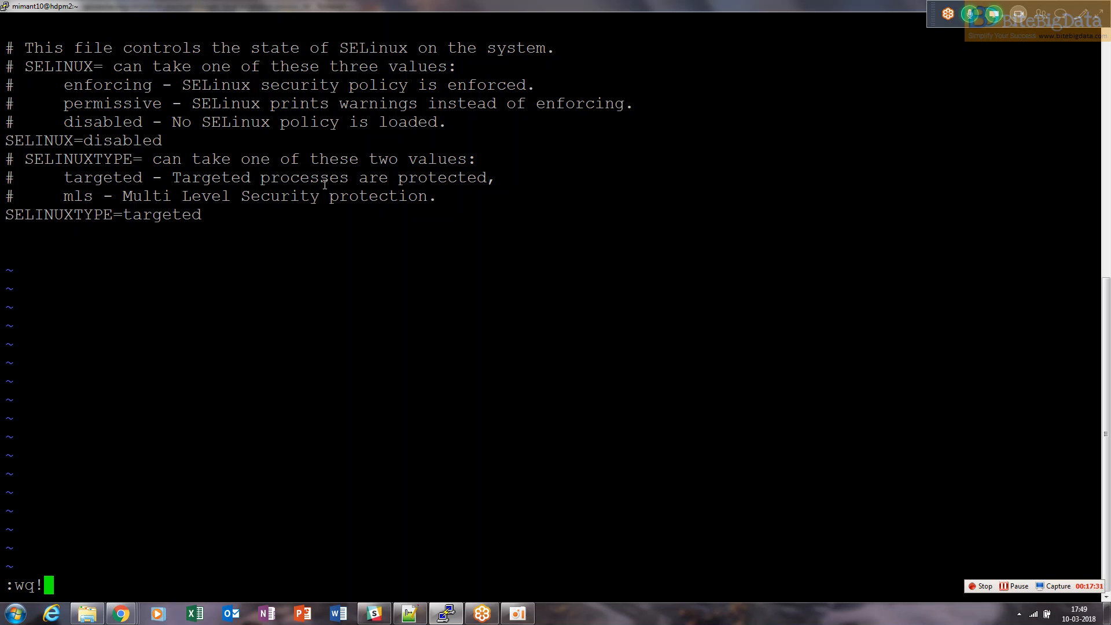
key(Return)
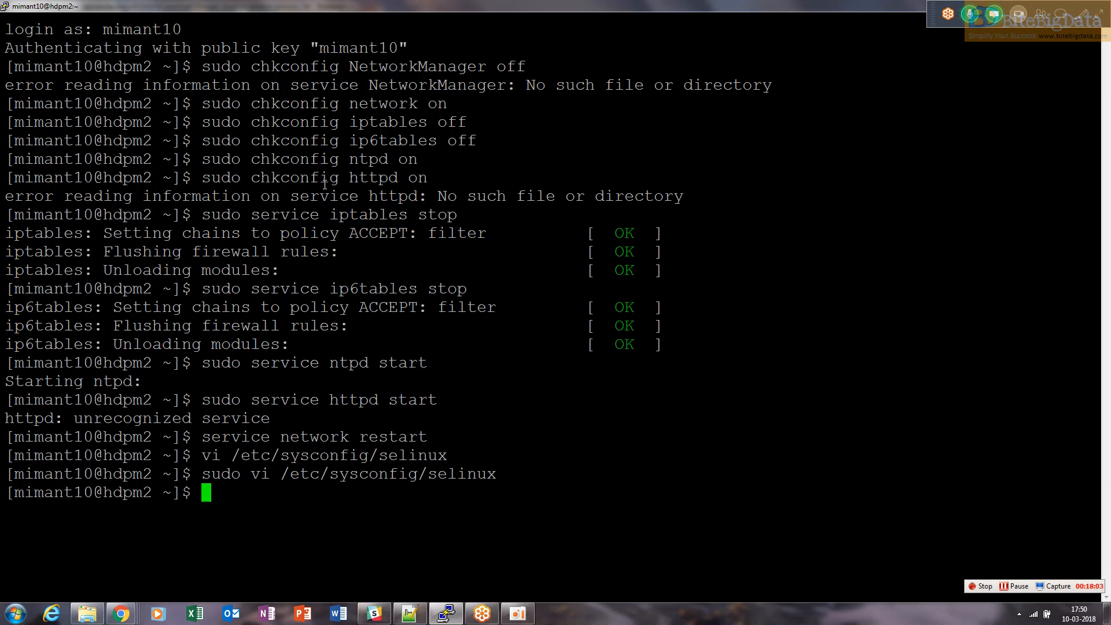
Copy the sudo vi /etc/sysctl.conf command from the notes and run it in the terminal
key(alt+Tab)
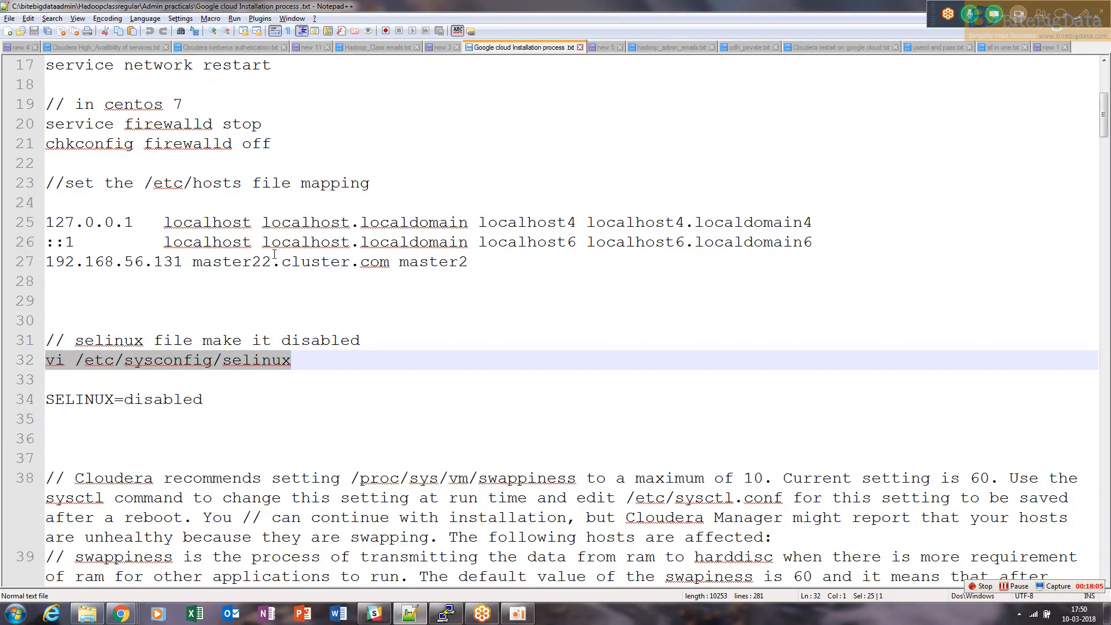
key(Down)
key(Down)
key(Down)
key(Down)
key(Down)
key(Down)
key(Down)
key(Down)
key(Down)
key(Down)
key(Down)
key(Down)
key(Down)
key(Down)
key(Down)
key(Down)
key(Down)
key(Down)
key(Down)
key(Down)
key(Down)
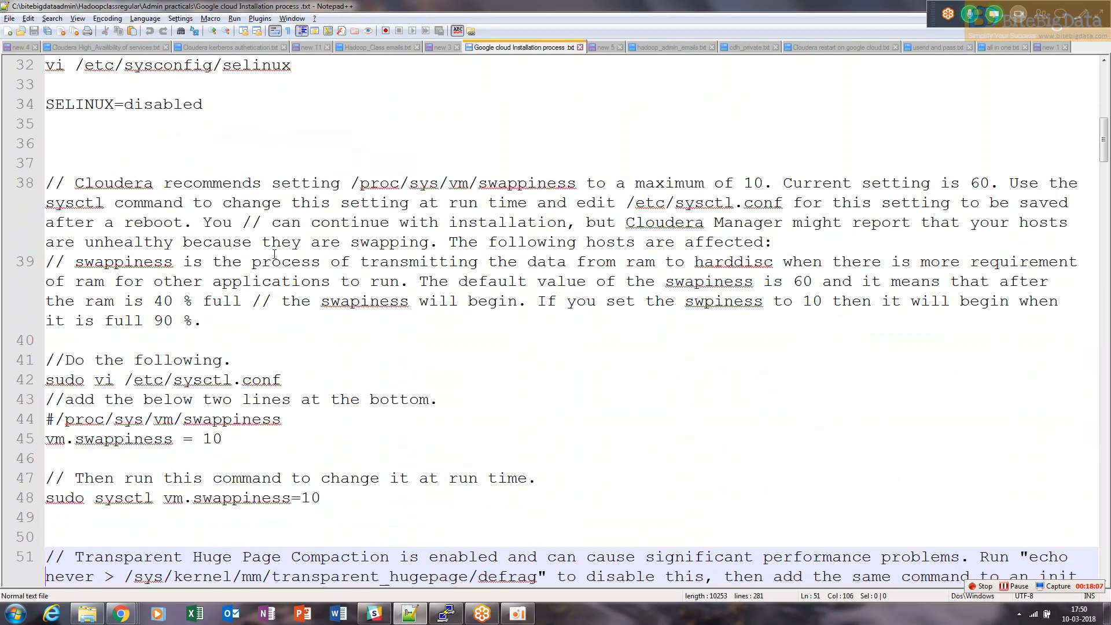
drag(281, 379, 36, 385)
key(ctrl+c)
key(alt+Tab)
right_click(41, 382)
key(Return)
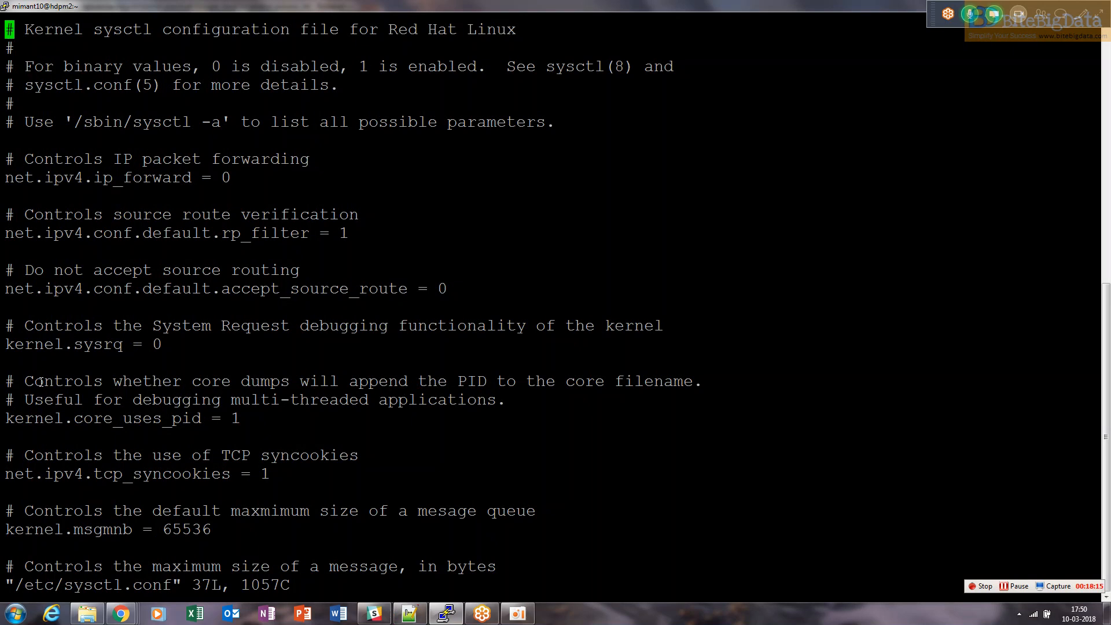
Append the #/proc/sys/vm/swappiness comment and vm.swappiness = 10 at the end of sysctl.conf and save
key(shift+g)
key(i)
key(Right)
key(Right)
key(Right)
key(Right)
key(Right)
key(Right)
key(Right)
key(Right)
key(Right)
key(Right)
key(Right)
key(Right)
key(Right)
key(Right)
key(Right)
key(Right)
key(Right)
key(Right)
key(Right)
key(Right)
key(Right)
key(Right)
key(Right)
key(Right)
key(Right)
key(Right)
key(Return)
key(Return)
key(alt+Tab)
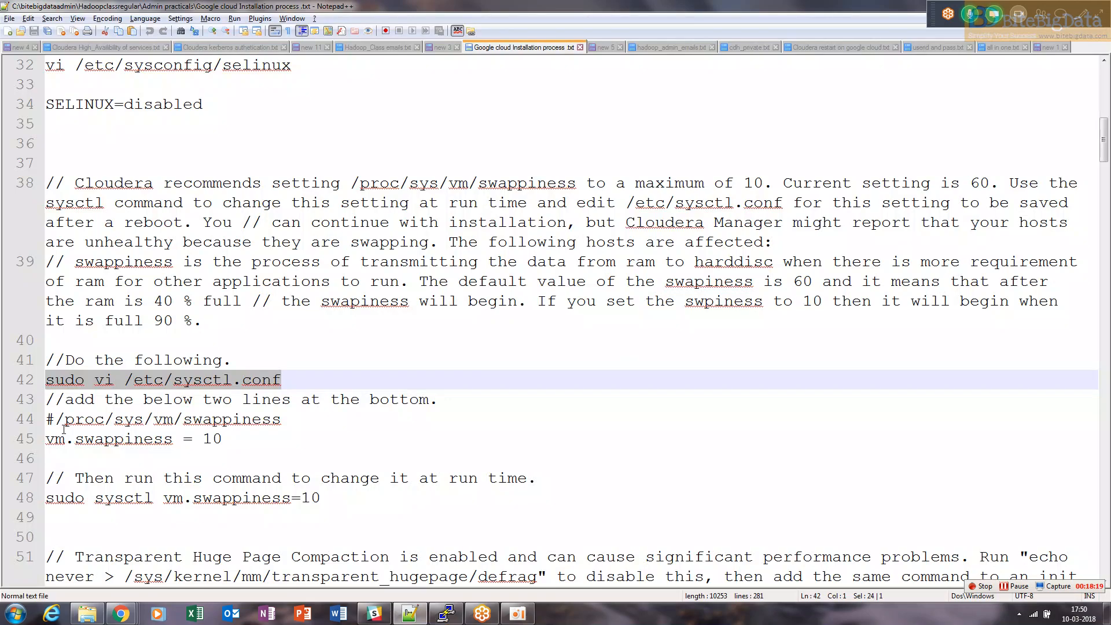
click(40, 419)
drag(224, 439, 38, 431)
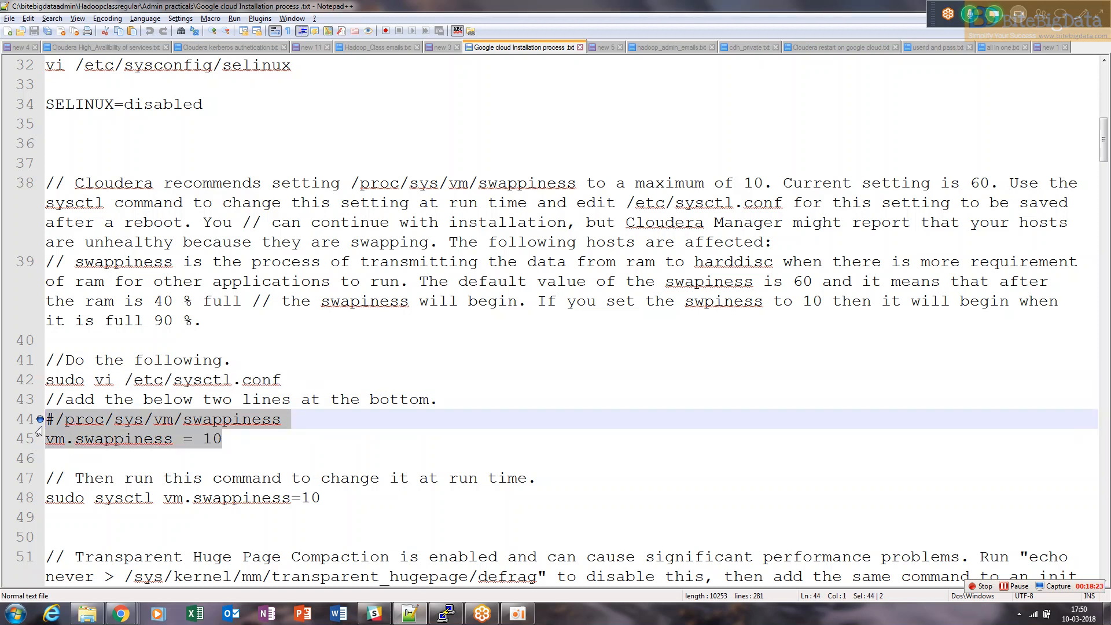
key(ctrl+c)
key(alt+Tab)
right_click(43, 426)
key(Escape)
text(:wq!)
key(Return)
Copy and run sudo sysctl vm.swappiness=10 from the notes in the terminal
key(alt+Tab)
drag(322, 498, 36, 500)
key(ctrl+c)
key(alt+Tab)
right_click(149, 452)
key(Return)
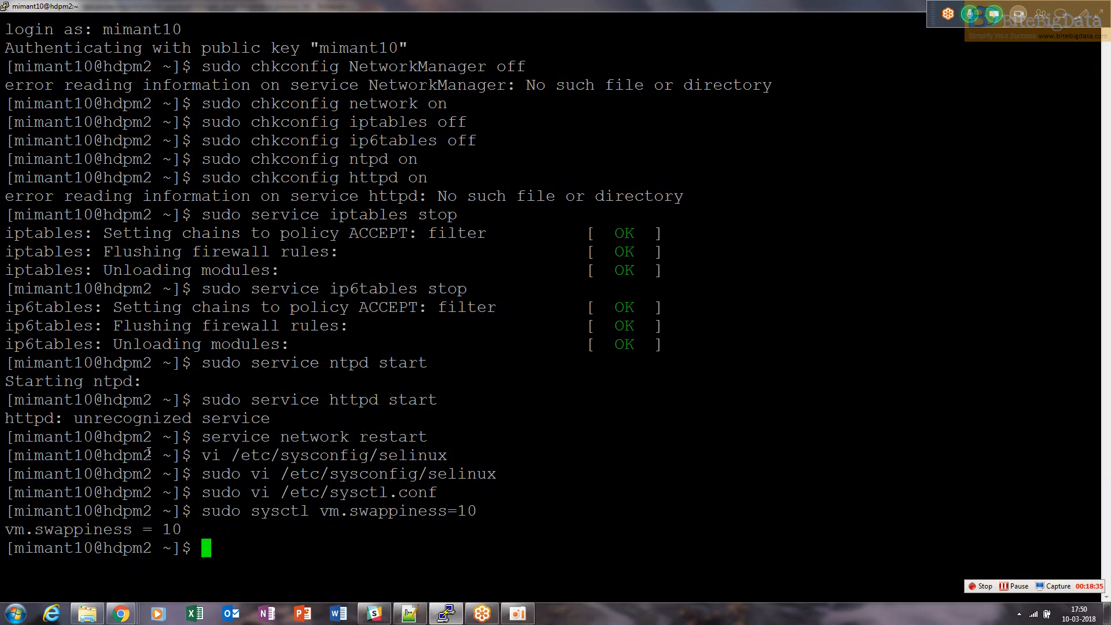
Copy the sudo vi /etc/rc.local command from the notes and run it in the terminal
key(alt+Tab)
scroll(150, 452, down, 4)
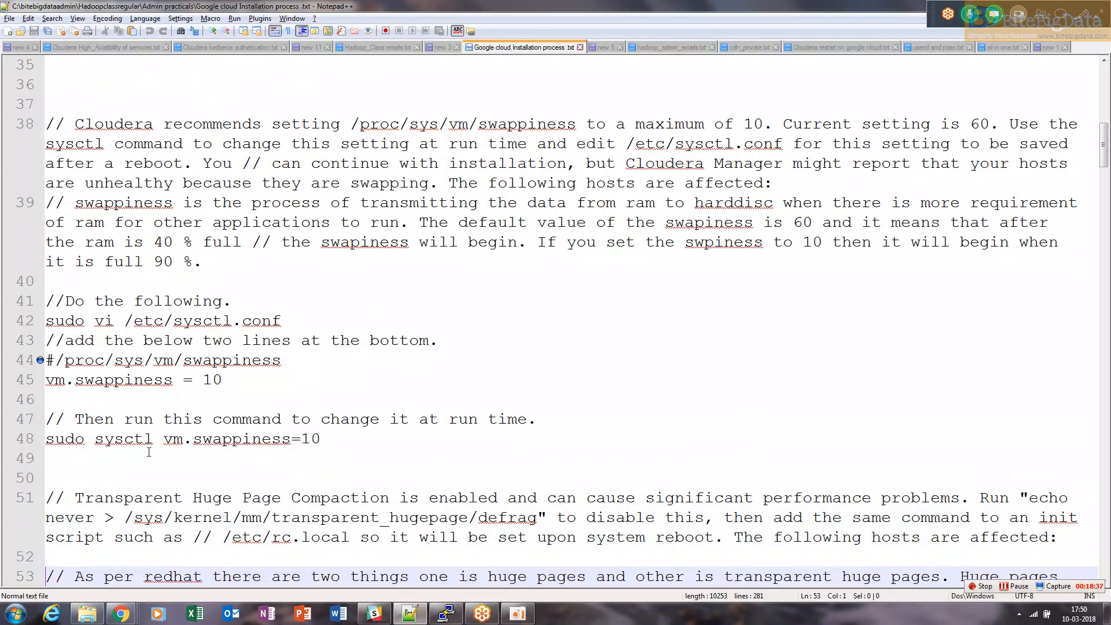
key(Down)
key(Down)
key(Down)
key(Down)
key(Down)
key(Down)
key(Down)
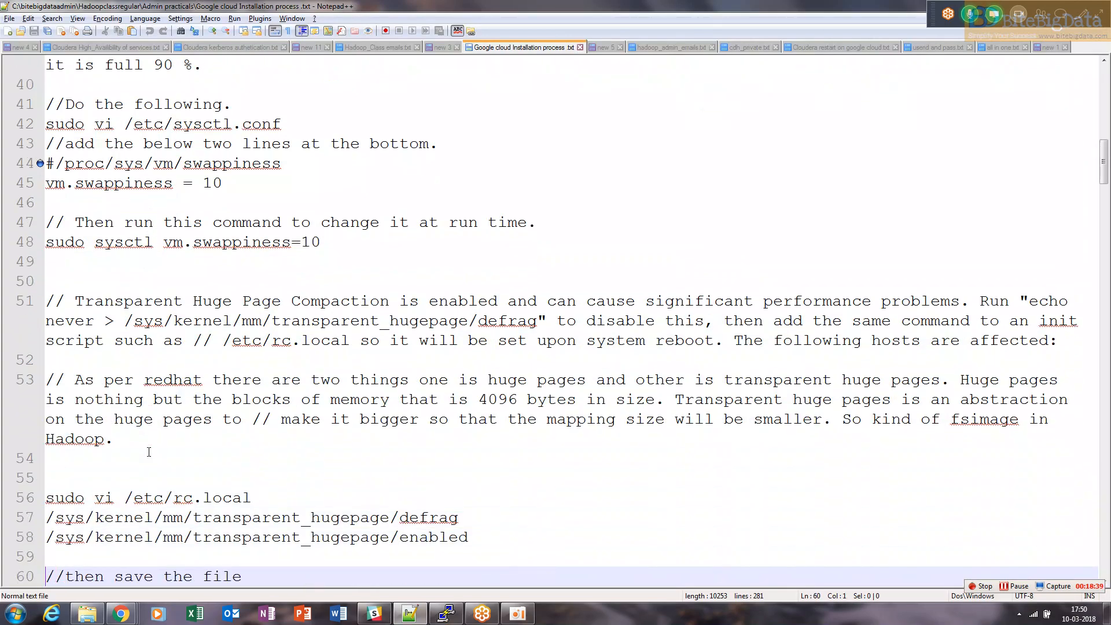
drag(304, 503, 46, 498)
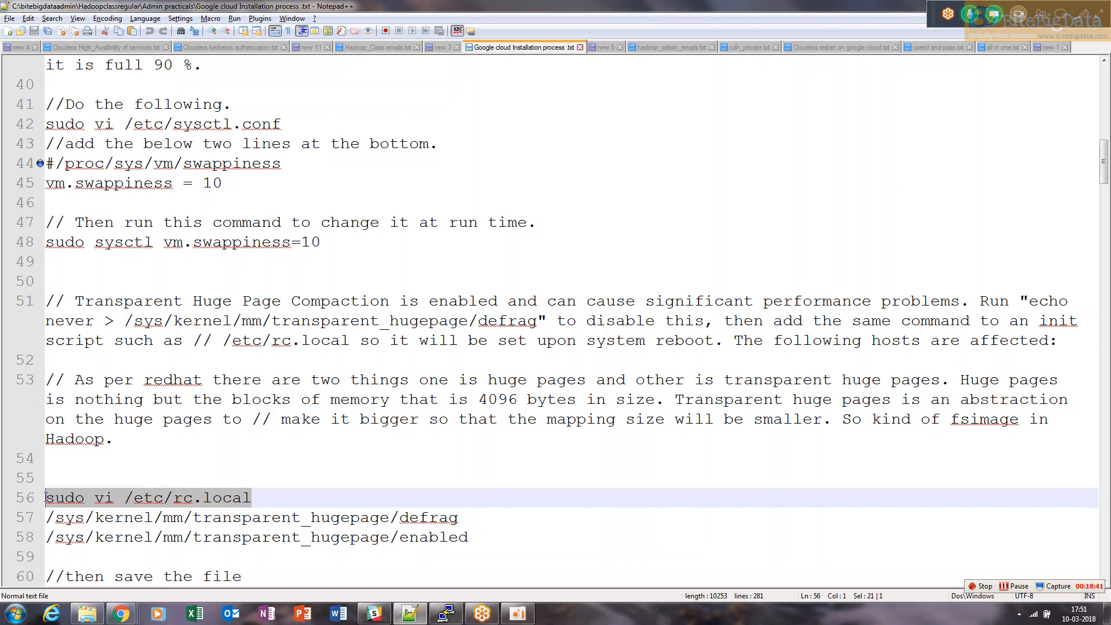
key(ctrl+c)
key(alt+Tab)
right_click(46, 497)
key(Return)
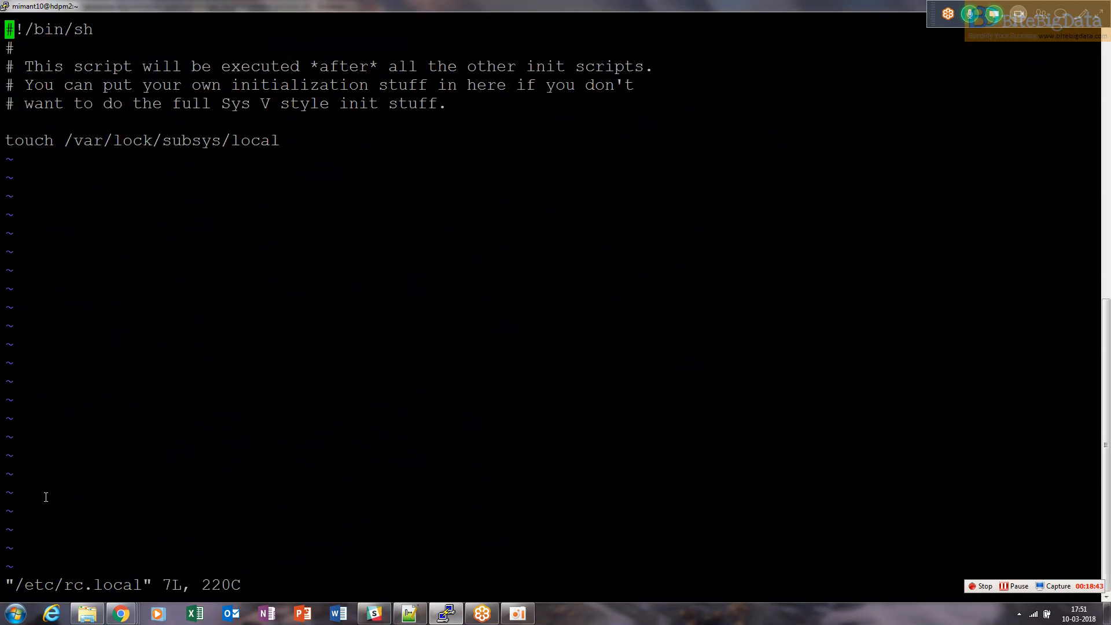
Append the transparent_hugepage defrag and enabled paths at the end of rc.local and save it
key(shift+g)
key(i)
key(Right)
key(Right)
key(Right)
key(Right)
key(Right)
key(Right)
key(Right)
key(Right)
key(Right)
key(Right)
key(Right)
key(Right)
key(Right)
key(Right)
key(Right)
key(Right)
key(Right)
key(Right)
key(Right)
key(Right)
key(Right)
key(Right)
key(Right)
key(Return)
key(alt+Tab)
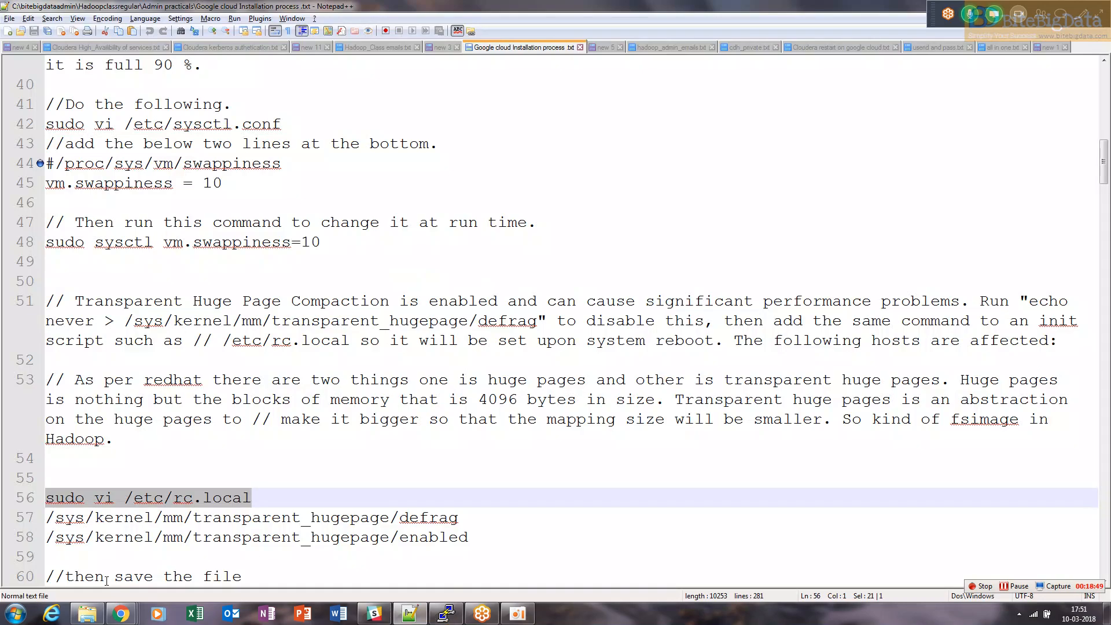
drag(470, 537, 2, 520)
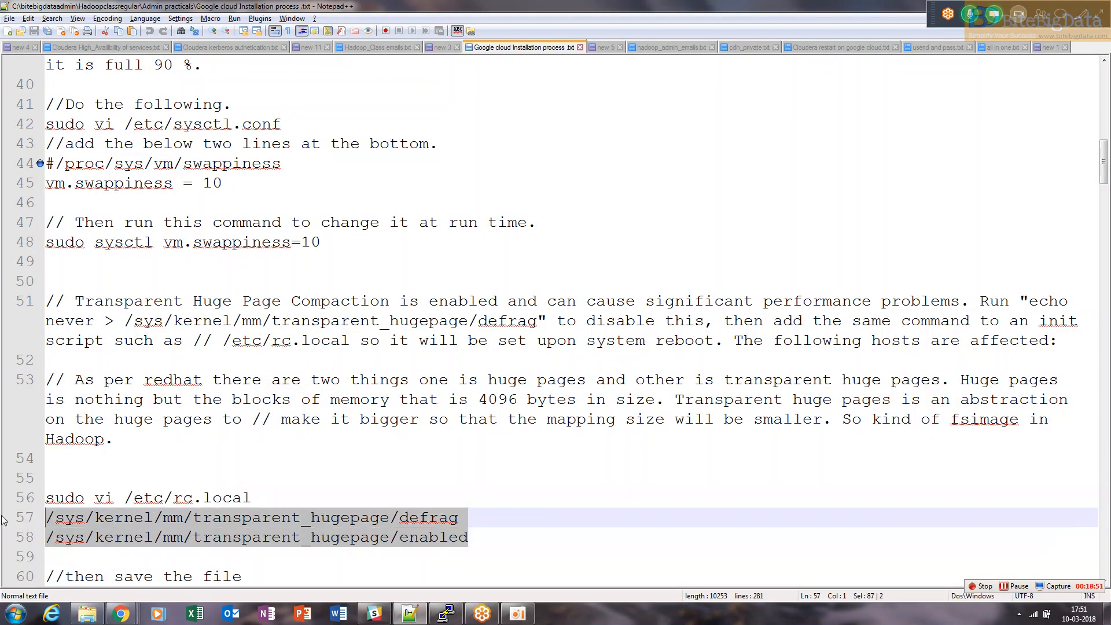
key(ctrl+c)
key(alt+Tab)
right_click(2, 516)
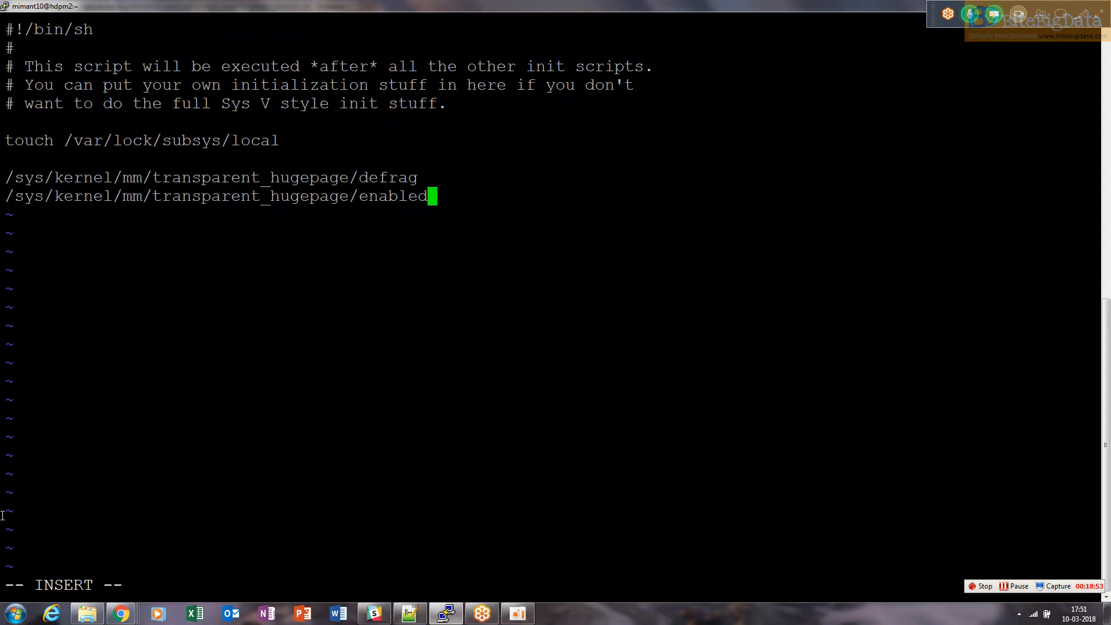
text(:wq)
key(Return)
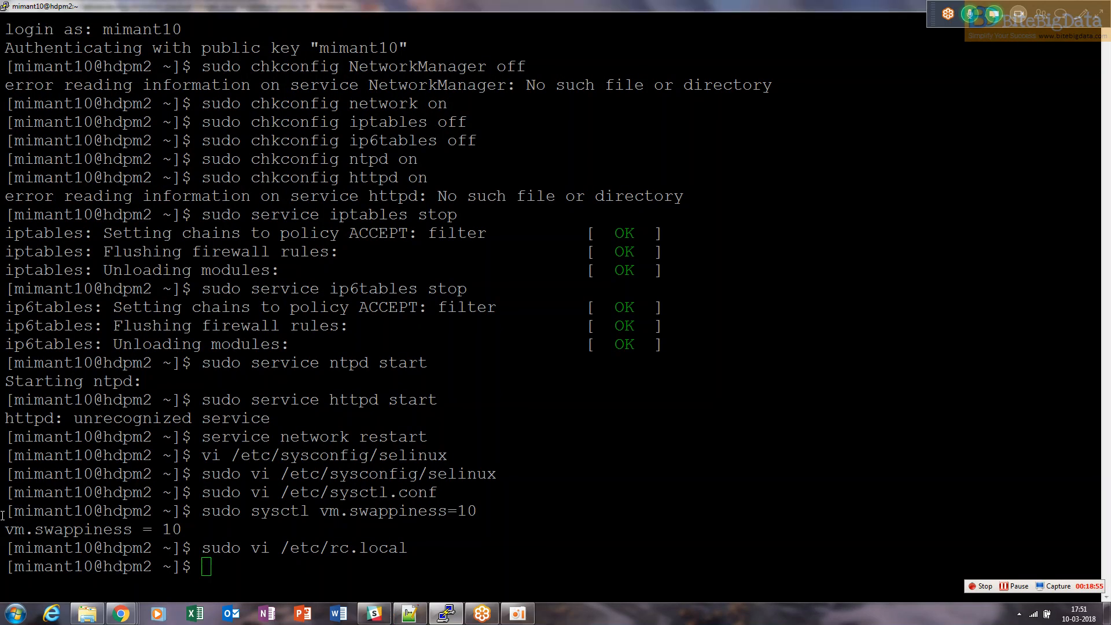
Open /etc/hosts with sudo vi using the command copied from the notes
key(alt+Tab)
key(Down)
key(Down)
key(Down)
key(Down)
key(Down)
key(Down)
key(Down)
key(Down)
key(Down)
key(Down)
key(Down)
key(Down)
key(Down)
key(Down)
key(Down)
key(Down)
key(Down)
key(Down)
key(Down)
key(Down)
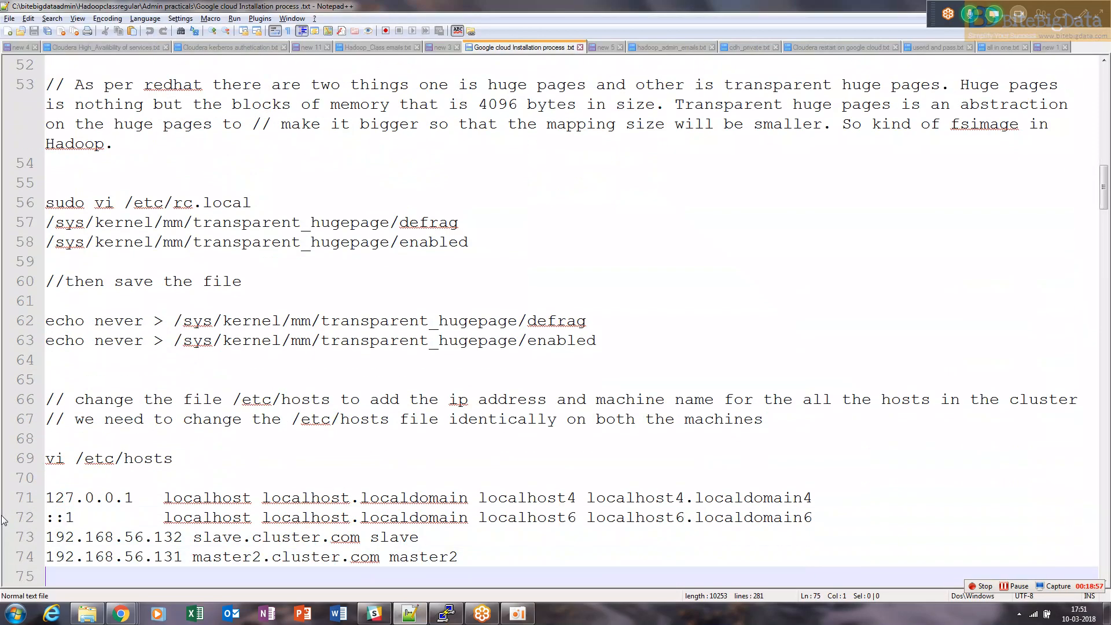
key(Down)
key(Down)
key(Down)
key(Down)
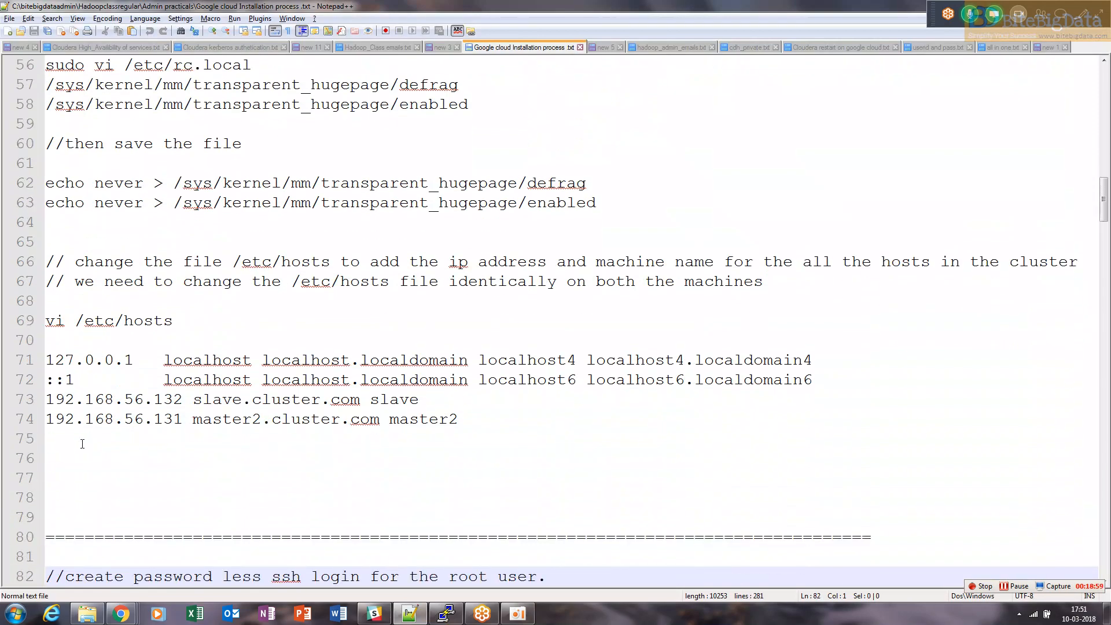
drag(173, 321, 45, 321)
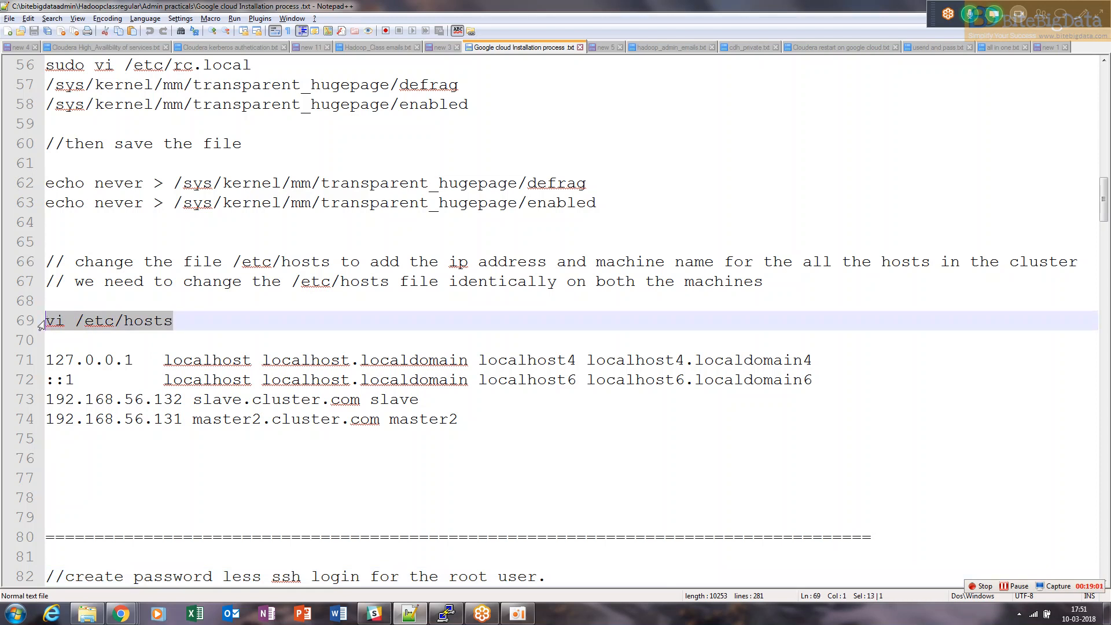
key(alt+Tab)
text(sd)
key(BackSpace)
text(udo vi)
right_click(45, 321)
key(BackSpace)
key(BackSpace)
key(BackSpace)
key(BackSpace)
key(BackSpace)
key(BackSpace)
key(BackSpace)
key(BackSpace)
key(BackSpace)
key(BackSpace)
key(BackSpace)
key(BackSpace)
key(BackSpace)
key(BackSpace)
key(BackSpace)
key(BackSpace)
right_click(45, 320)
key(Return)
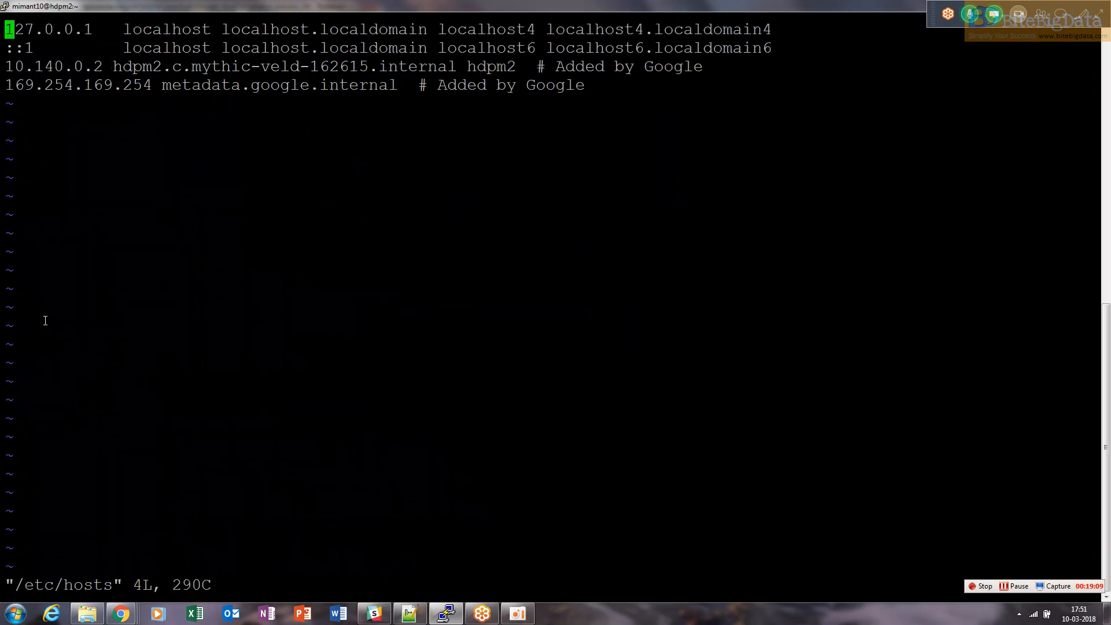
Delete the Google-added hdpm2 line in /etc/hosts and insert a blank line in its place
key(Down)
key(Down)
key(d)
key(d)
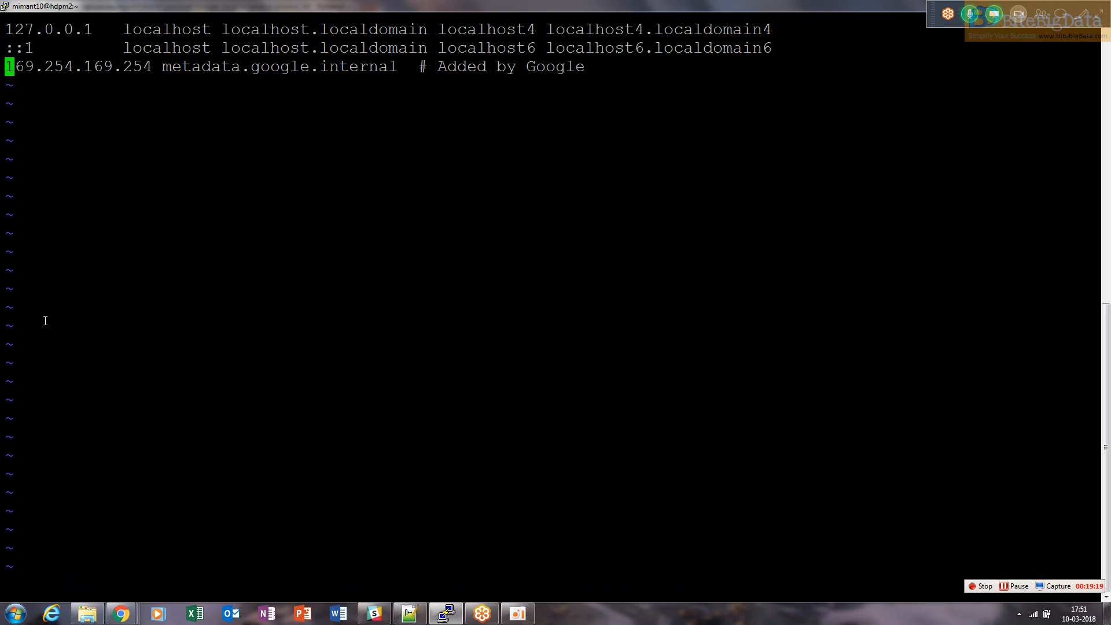
key(i)
key(Return)
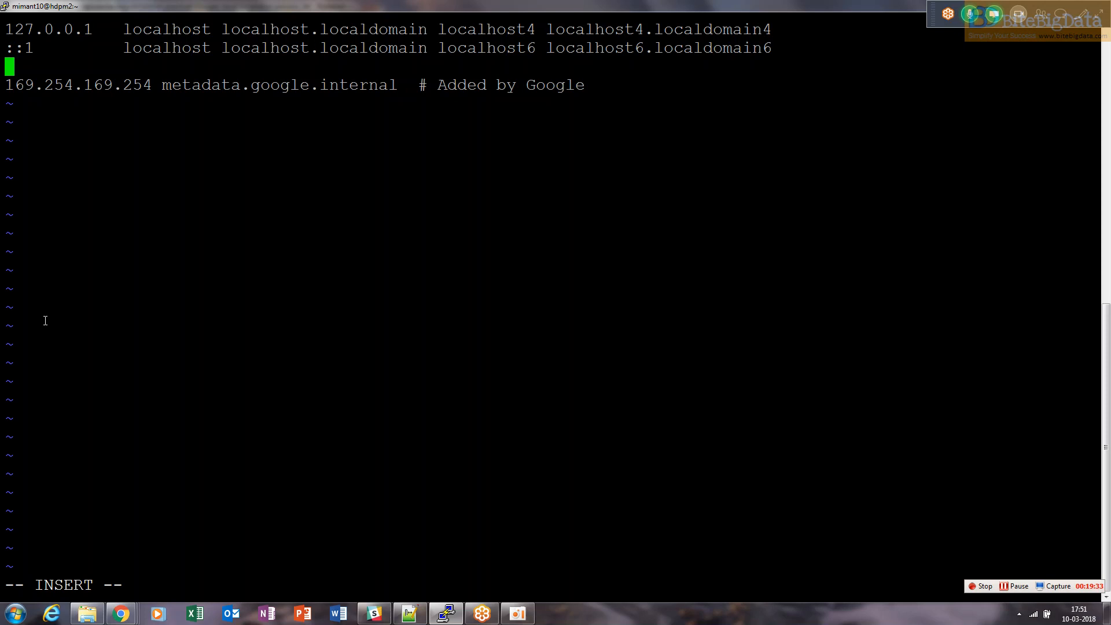
Copy hdpm2's internal IP from the VM instances list and add the line 10.140.0.2 cdhm2.cluster.com cdhm2
key(alt+Tab)
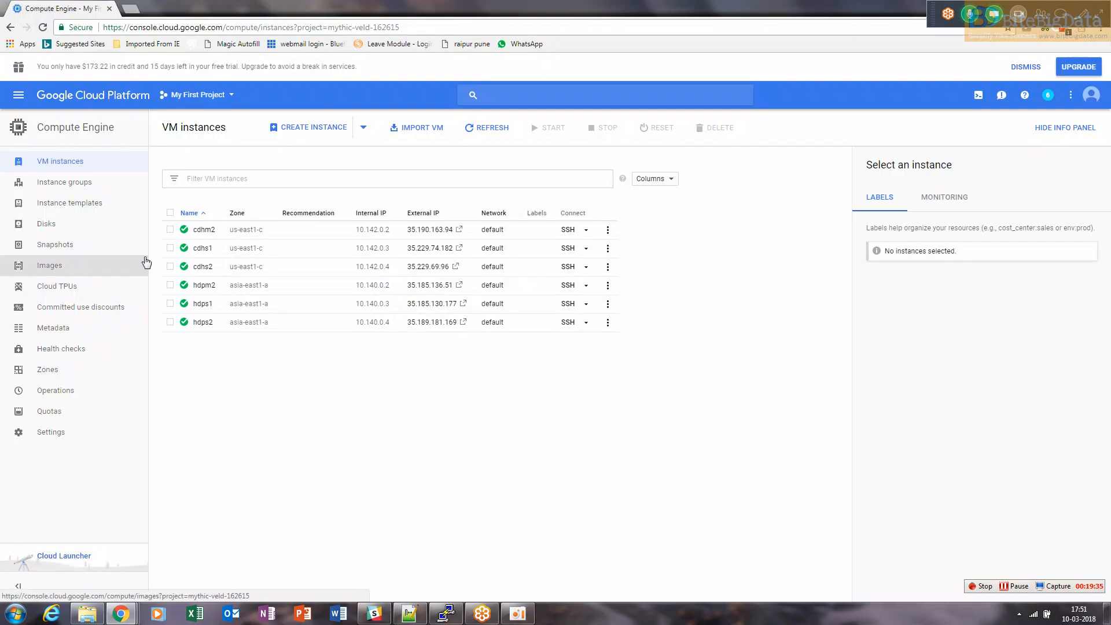
drag(356, 286, 393, 292)
key(alt+Tab)
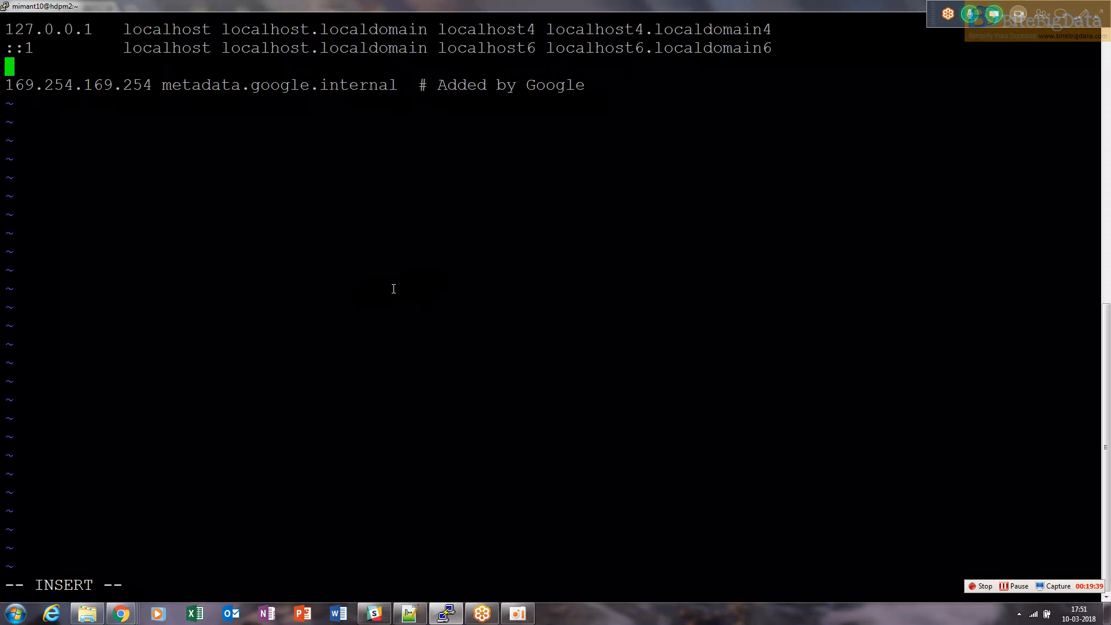
right_click(394, 289)
text(cdhm2)
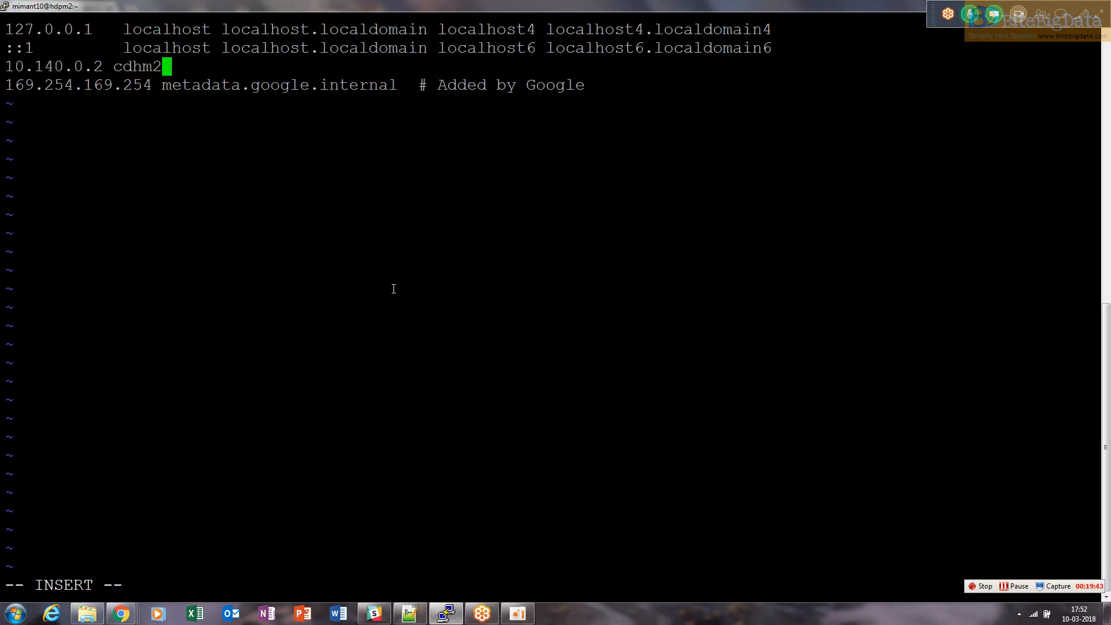
text(.cluster.com )
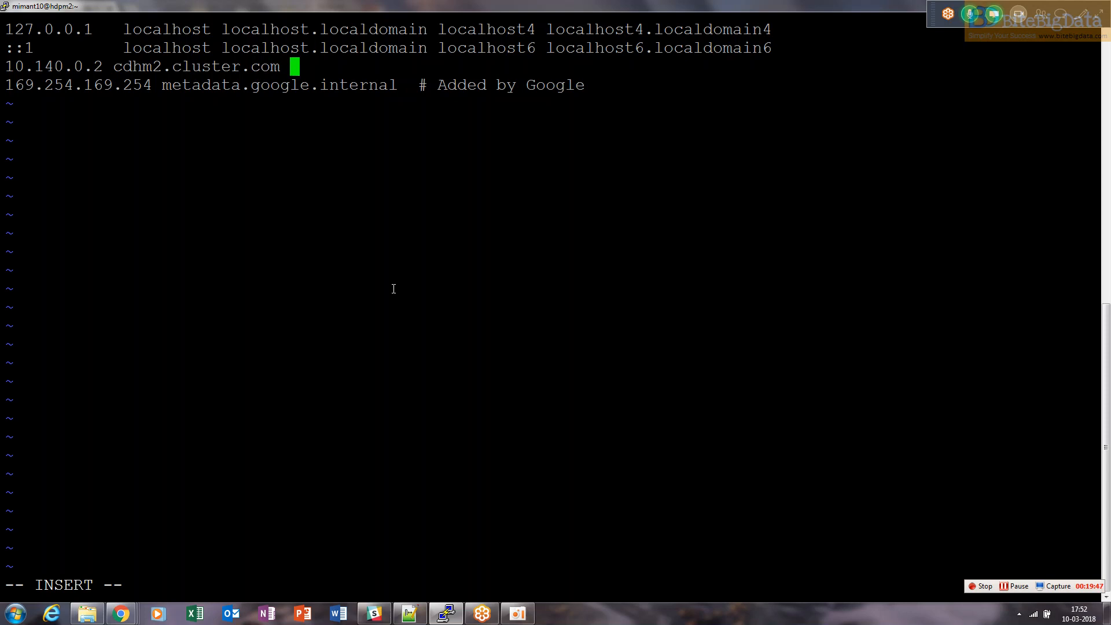
text(cdhm2)
drag(116, 68, 340, 68)
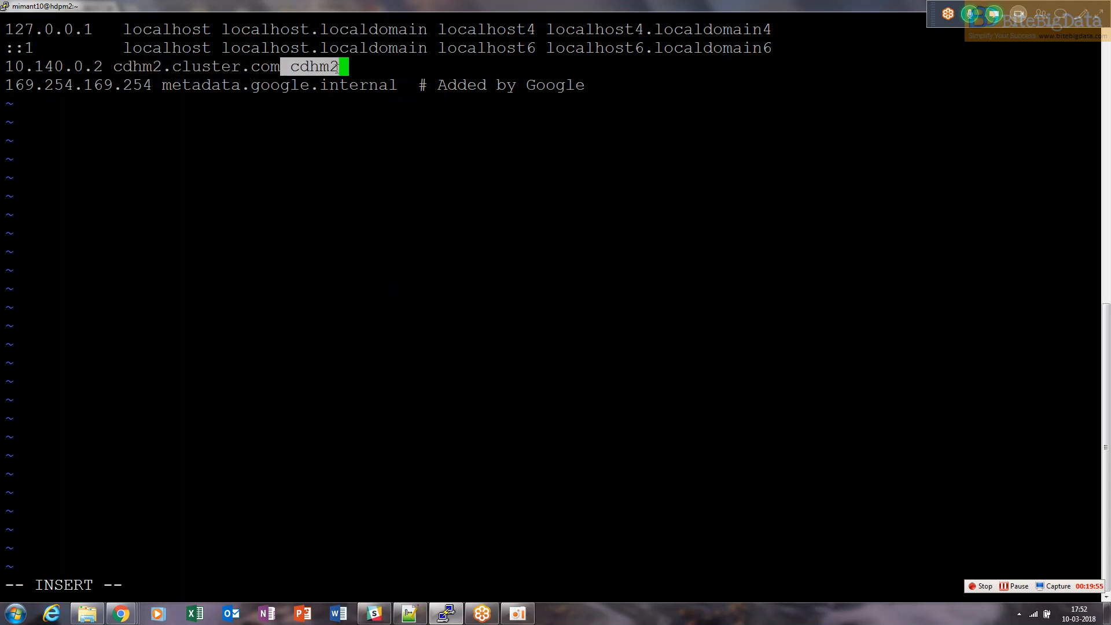
click(342, 68)
key(Return)
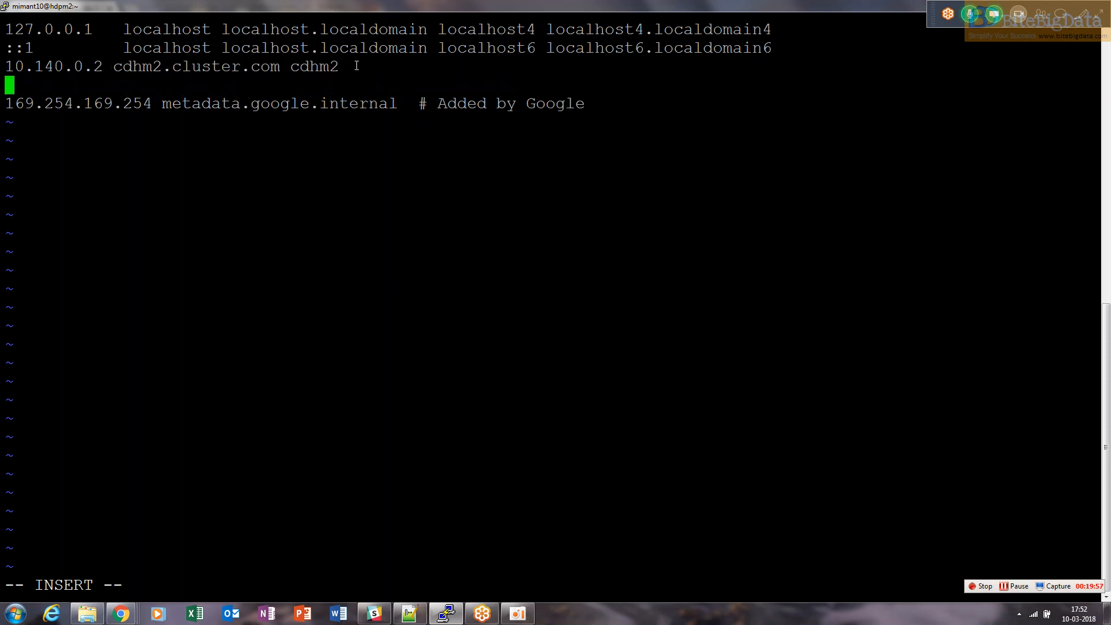
Copy hdps1's internal IP from the VM instances list and add the line 10.140.0.3 cdhs1.cluster.com cdhs1 to /etc/hosts
right_click(356, 65)
key(BackSpace)
key(BackSpace)
key(BackSpace)
key(BackSpace)
key(BackSpace)
key(alt+Tab)
drag(355, 304, 399, 309)
key(alt+Tab)
right_click(397, 305)
key(Return)
key(BackSpace)
text(cdhs1)
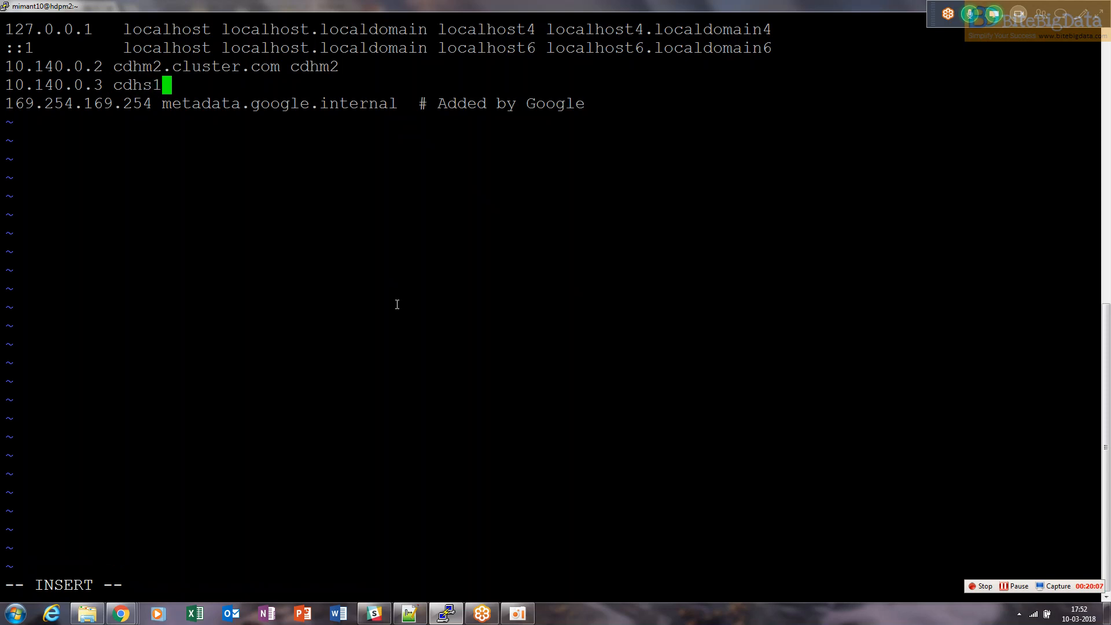
text(.clu)
key(BackSpace)
key(BackSpace)
key(BackSpace)
text(clister)
key(BackSpace)
key(BackSpace)
key(BackSpace)
key(BackSpace)
key(BackSpace)
text(ter.com)
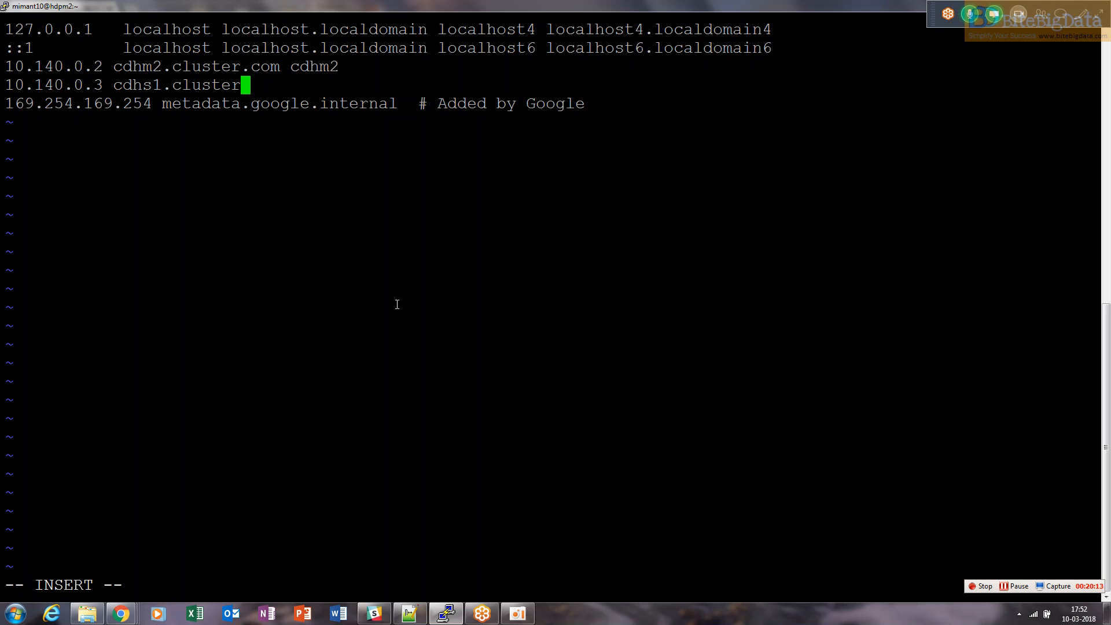
key(BackSpace)
key(BackSpace)
key(BackSpace)
key(BackSpace)
text(.com )
text(cdhs1)
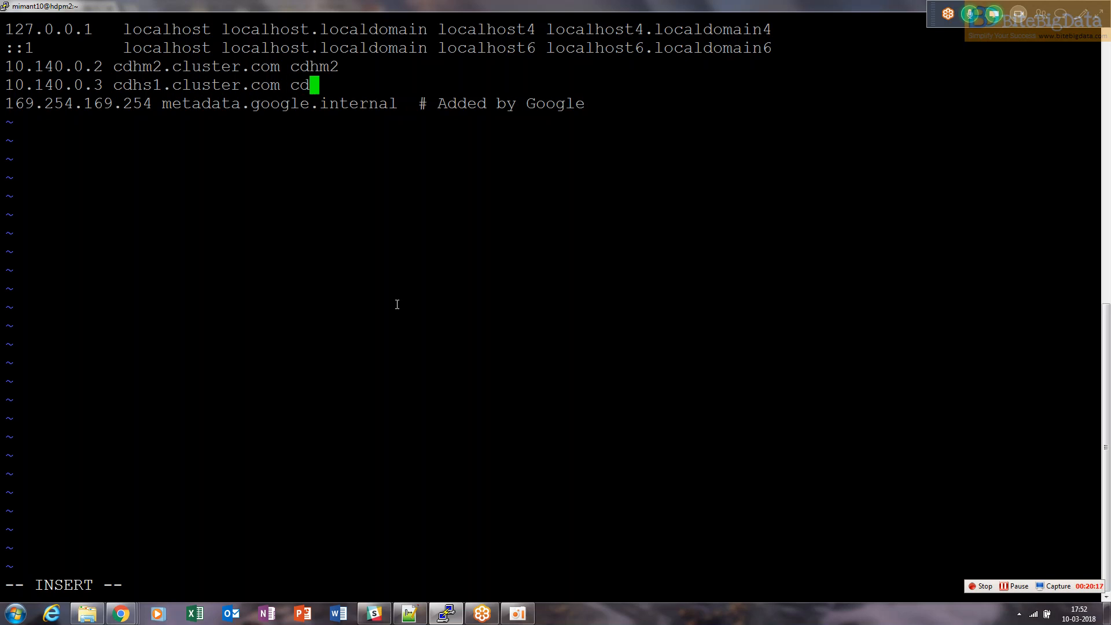
key(Return)
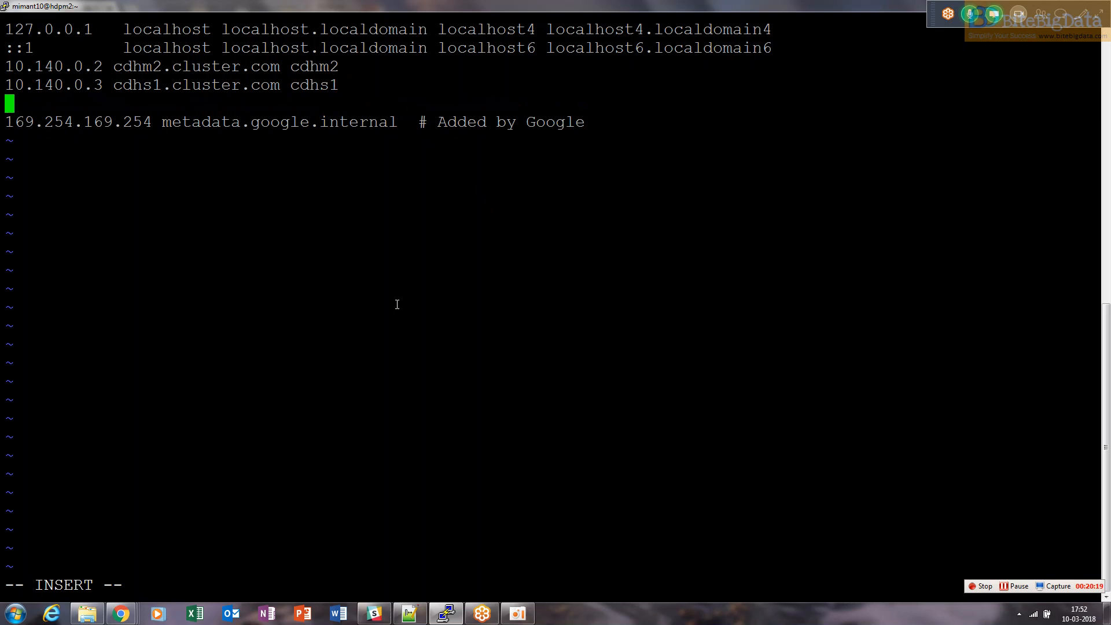
Start a third host line with 10.140.0.4 cdhs2.cluster.com for the hdps2 instance
text(10.140.0.4 c)
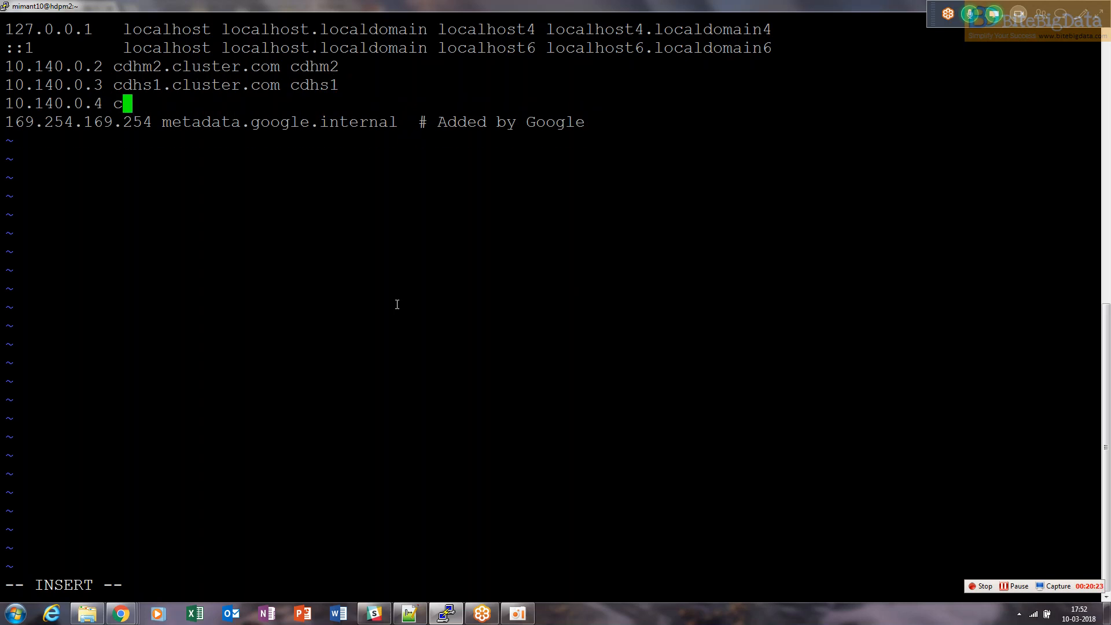
text(dhs2.cluster.)
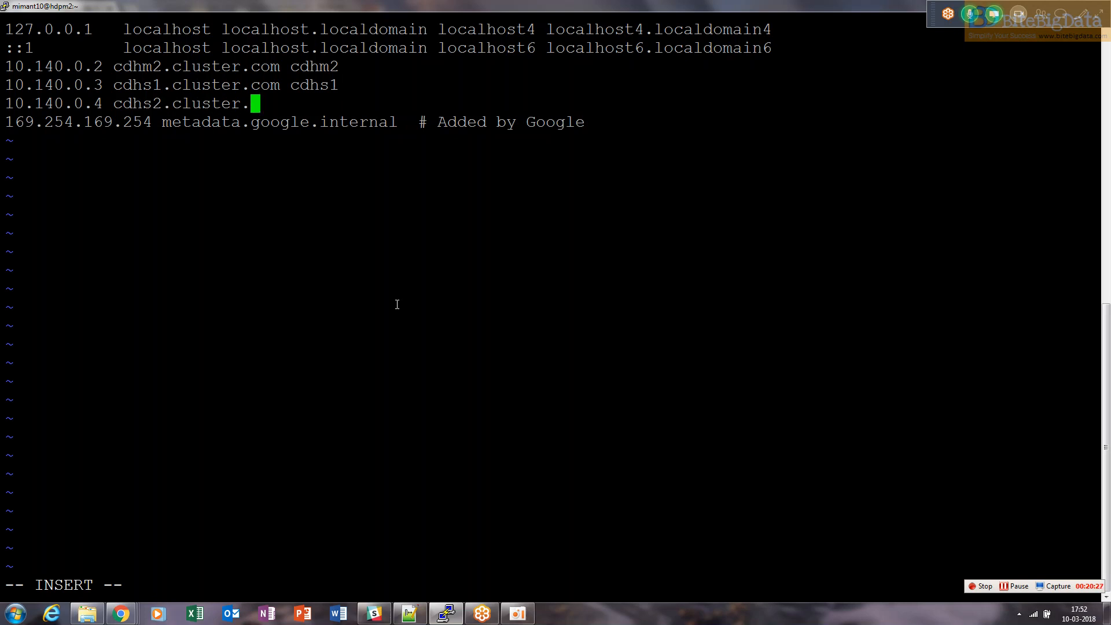
text(com cd)
Replace the cdh prefix with hdp in every host name and alias, ending the third line with hdps2
key(Left)
key(Left)
key(Left)
key(Left)
key(Left)
key(Left)
key(Left)
key(Left)
key(Up)
key(Up)
key(Left)
key(Left)
key(Left)
key(Left)
key(Left)
key(Left)
key(Left)
key(Left)
key(Left)
key(BackSpace)
key(BackSpace)
key(BackSpace)
text(hdp)
key(Right)
key(Right)
key(Right)
key(Right)
key(Right)
key(Right)
key(Right)
key(Right)
key(Right)
key(Right)
key(Right)
key(Right)
key(Right)
key(Right)
key(Right)
key(Right)
key(Right)
key(Right)
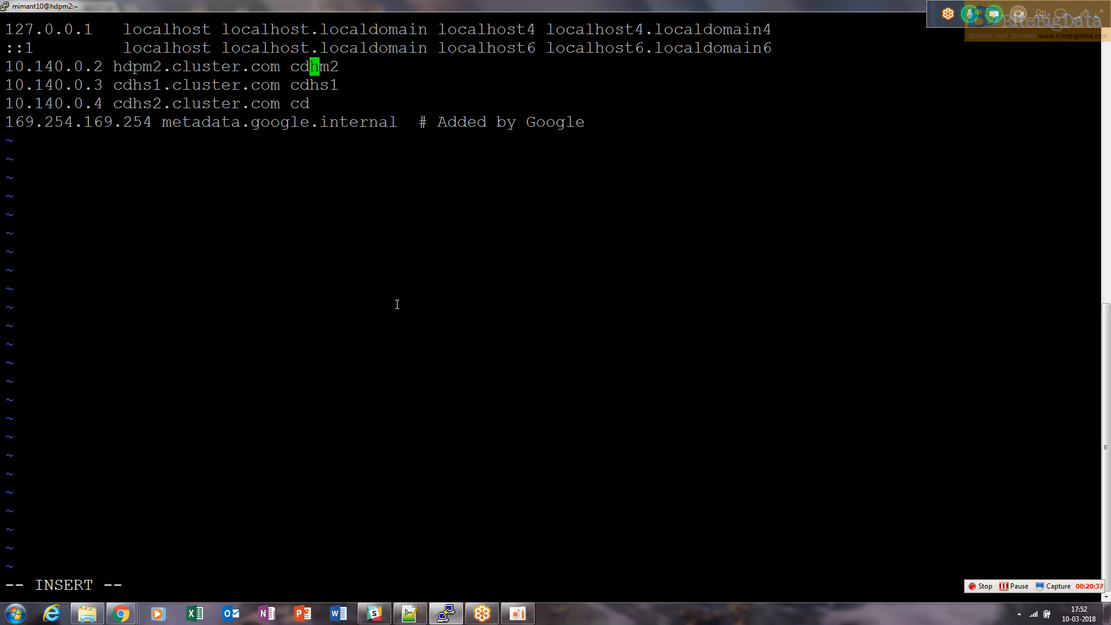
key(BackSpace)
key(BackSpace)
key(BackSpace)
text(hdp)
key(Down)
key(BackSpace)
key(BackSpace)
key(BackSpace)
text(hdp)
key(Left)
key(Left)
key(Left)
key(Left)
key(Left)
key(Left)
key(Left)
key(Left)
key(Left)
key(Left)
key(Left)
key(Left)
key(Left)
key(Left)
key(Left)
key(Left)
key(Left)
key(Left)
key(BackSpace)
key(BackSpace)
key(BackSpace)
text(hdp)
key(Down)
key(BackSpace)
key(BackSpace)
key(BackSpace)
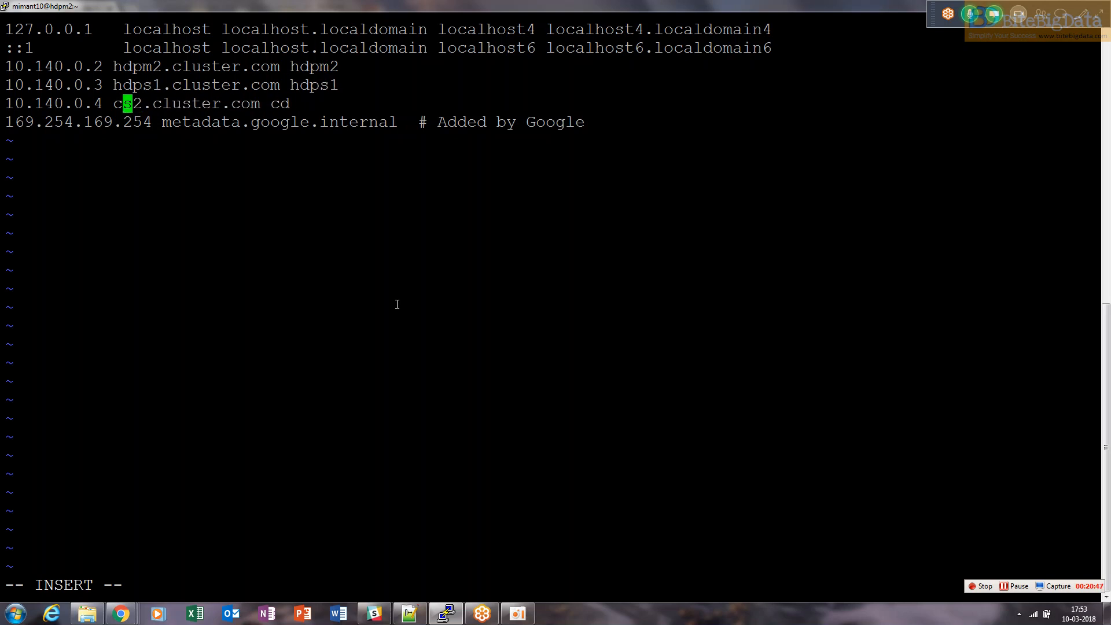
text(hdp)
key(Right)
key(Right)
key(Right)
key(Right)
key(Right)
key(Right)
key(Right)
key(Right)
key(Right)
key(Right)
key(Right)
key(Right)
key(Right)
key(Right)
key(Right)
key(Right)
key(Right)
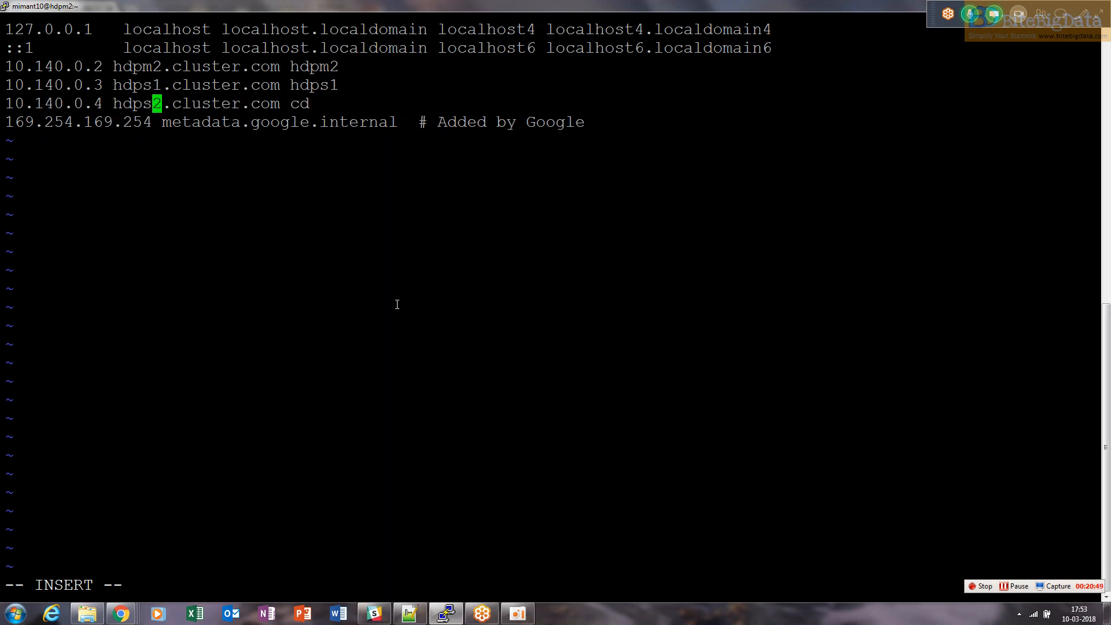
key(BackSpace)
key(BackSpace)
text(hdps2)
Compare the entries with the VM instances list, then save and quit /etc/hosts with :wq!
key(alt+Tab)
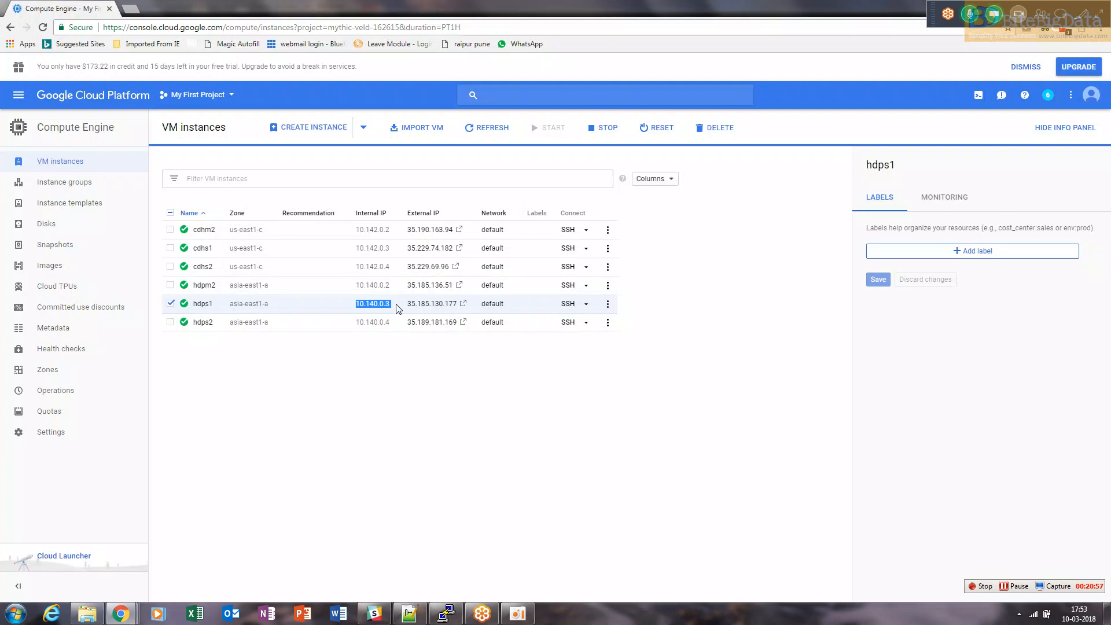
key(alt+Tab)
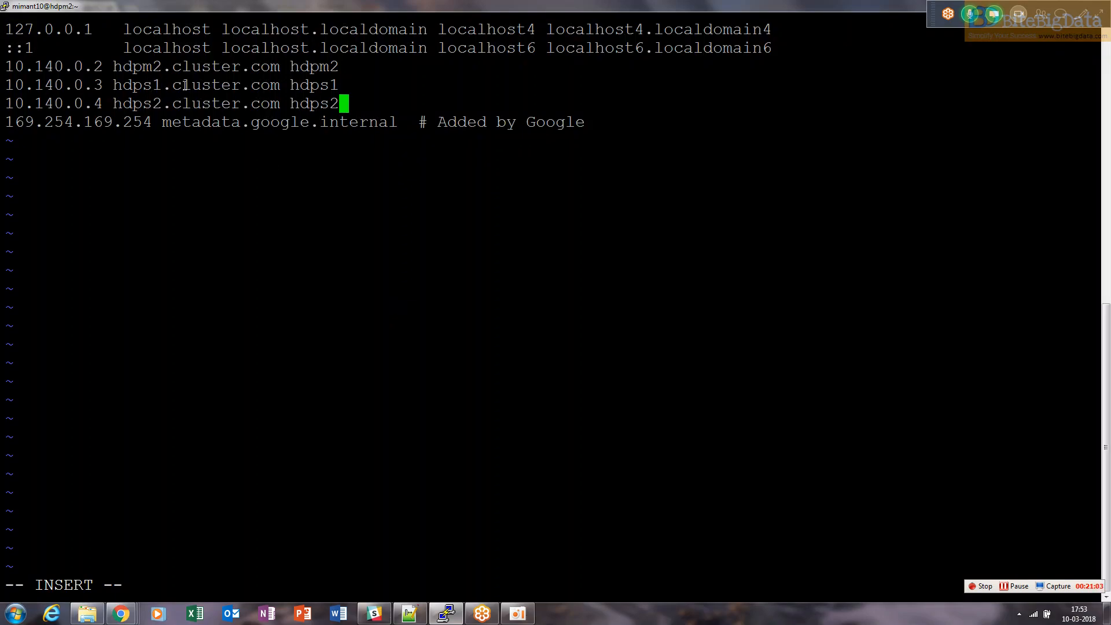
key(alt+Tab)
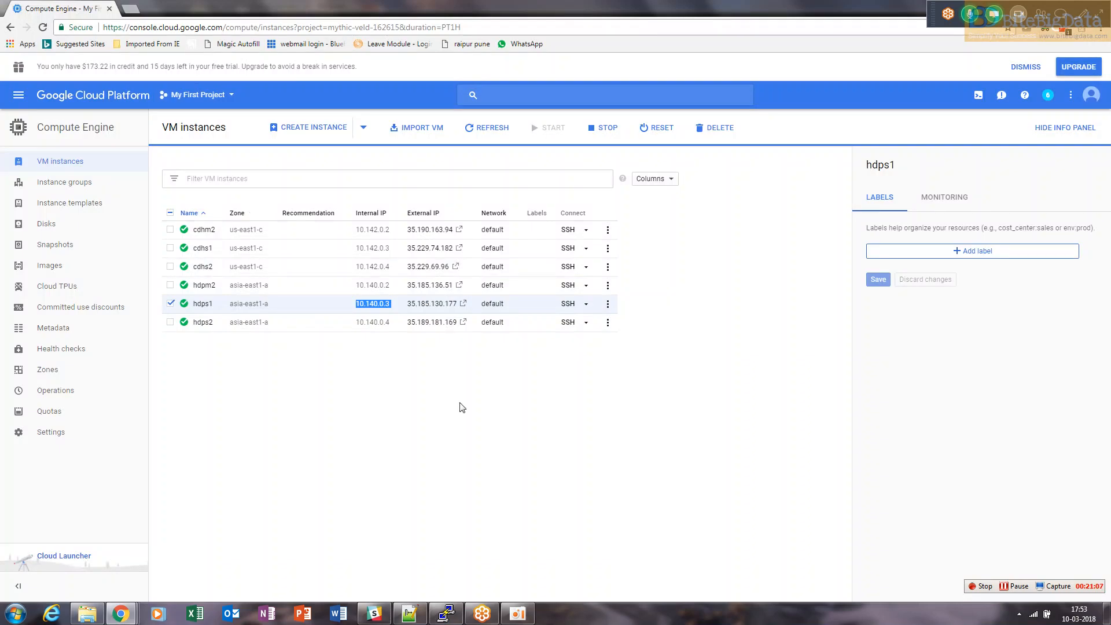
key(alt+Tab)
key(alt+Tab)
key(alt+Tab)
key(Up)
key(Up)
key(Up)
key(Left)
key(Left)
key(Left)
key(Left)
key(Left)
key(Left)
key(Left)
key(Left)
key(Left)
key(Left)
key(Left)
key(Left)
key(Left)
key(Left)
key(Left)
key(Left)
key(Left)
key(Left)
key(Left)
key(Left)
key(Up)
key(Left)
key(Escape)
text(:wq!)
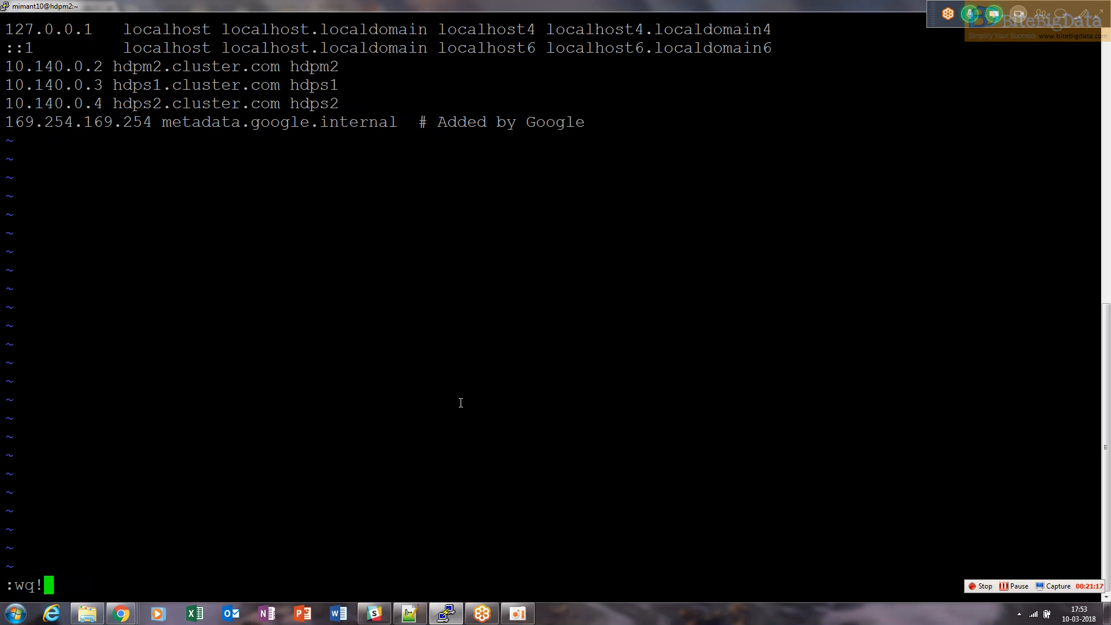
key(Return)
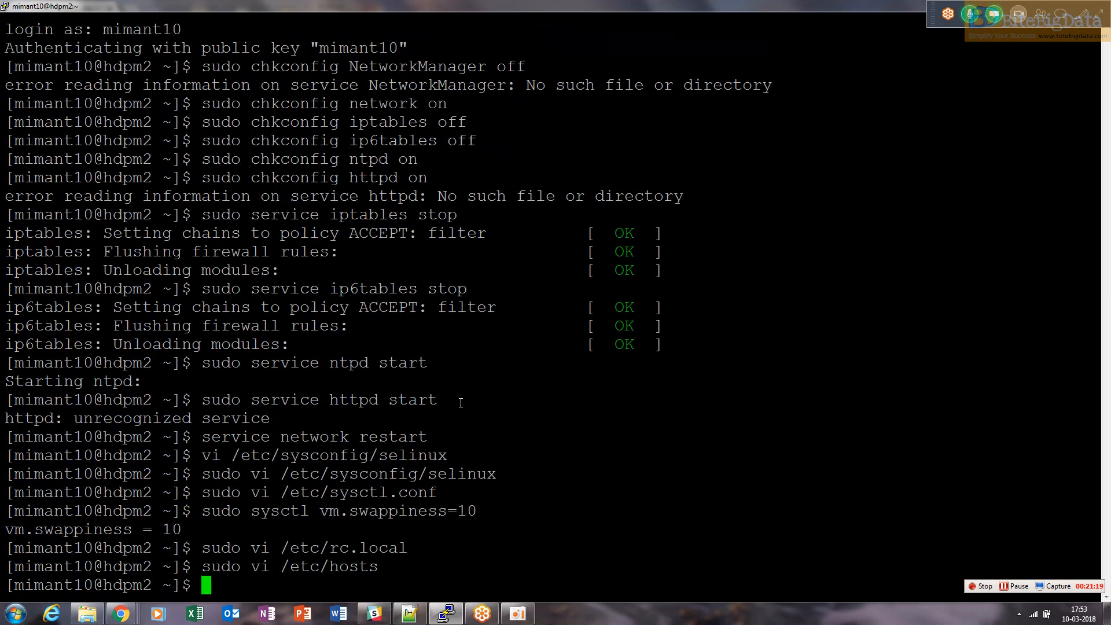
Ping cdhm2, cdhs1 and cdhs2 in turn, stopping each ping after a reply
text(ping cdhm2)
key(Return)
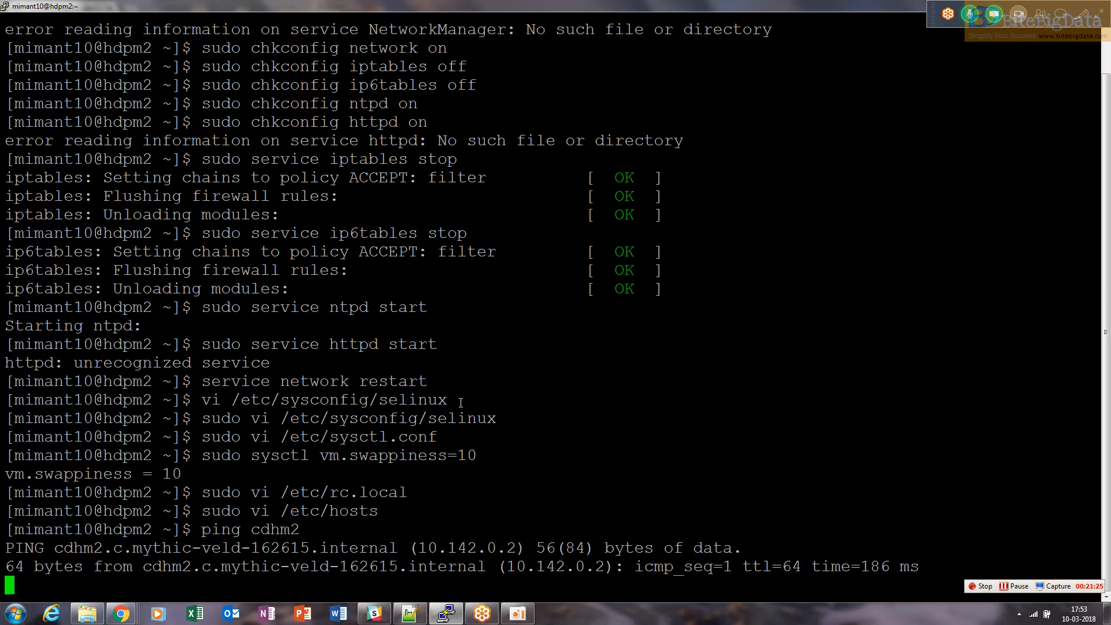
key(ctrl+c)
key(ctrl+c)
text(ping cdhs1)
key(Return)
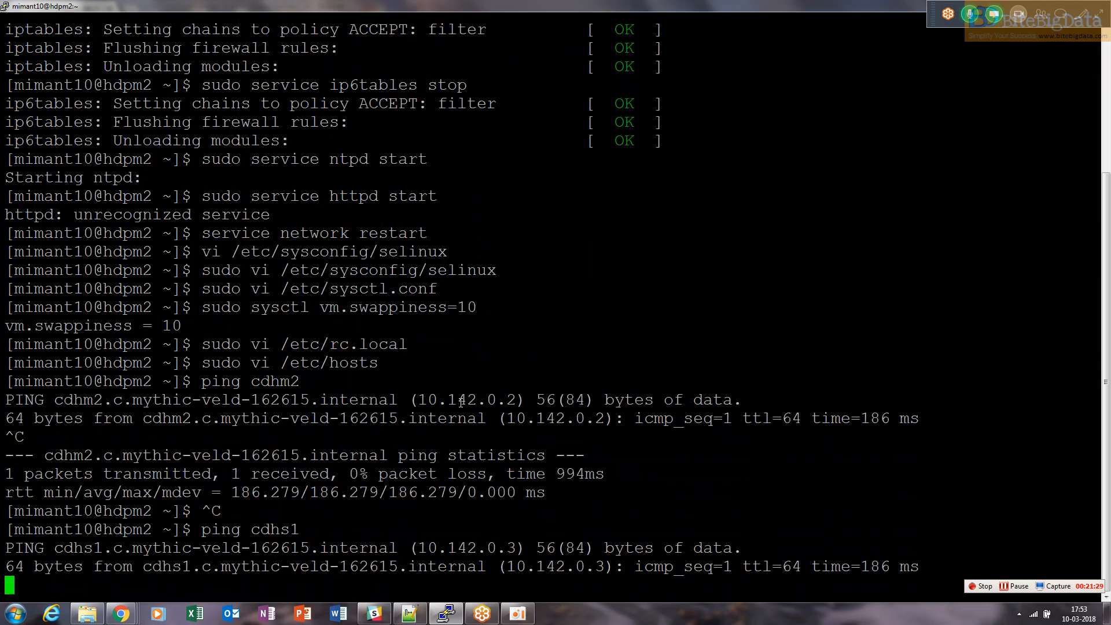
key(ctrl+c)
key(Up)
key(BackSpace)
text(2)
key(Return)
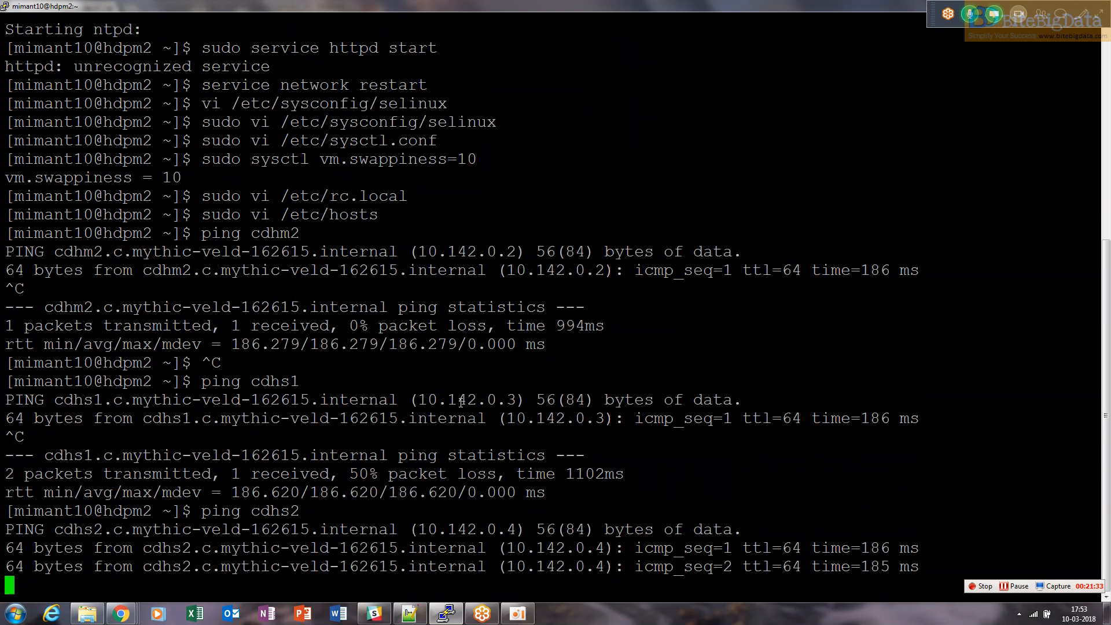
key(ctrl+c)
key(ctrl+c)
Clear the terminal screen
text(clear)
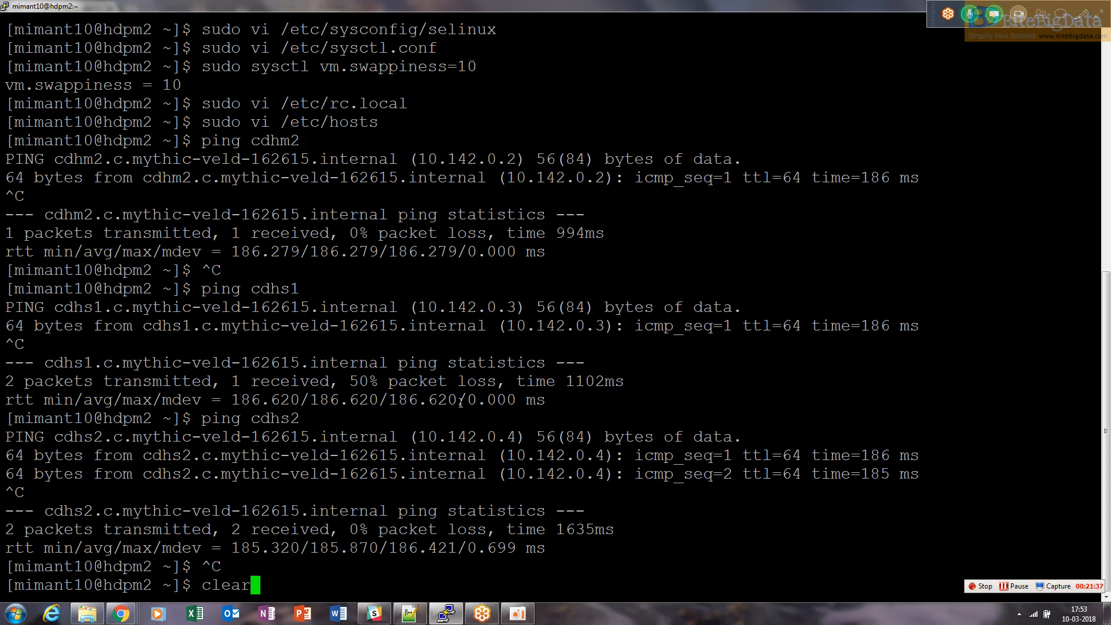
key(BackSpace)
key(BackSpace)
key(BackSpace)
key(BackSpace)
key(BackSpace)
text(clear)
key(Return)
Copy ssh-keygen from the notes, run it in the terminal, and accept the default key file and empty passphrase
key(alt+Tab)
key(alt+Tab)
key(Down)
key(Down)
key(Down)
key(Down)
key(Down)
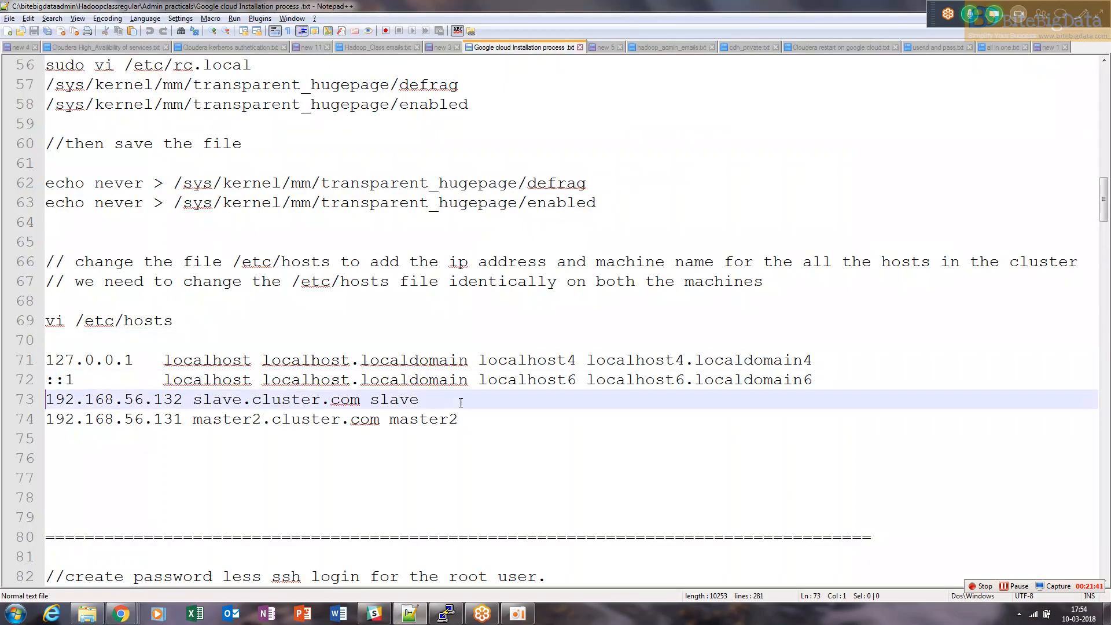
key(Down)
key(Down)
key(Down)
key(Down)
key(Down)
key(Down)
key(Down)
key(Down)
key(Down)
key(Down)
key(Down)
key(Down)
key(Down)
key(Down)
key(Down)
key(Down)
key(Down)
key(Down)
key(Down)
key(Down)
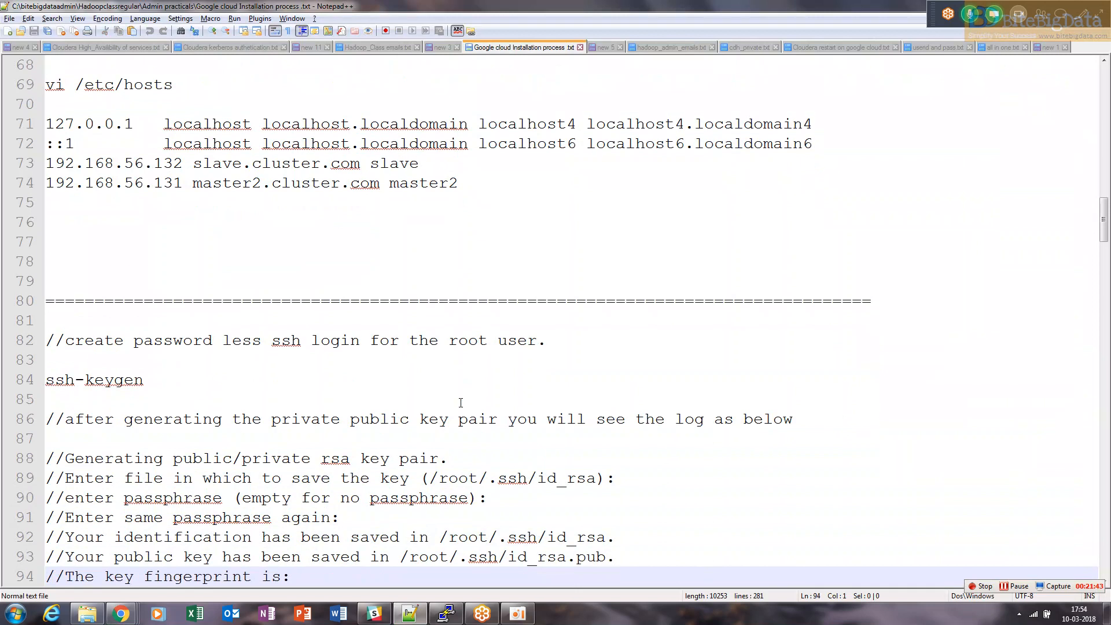
drag(142, 380, 33, 386)
key(alt+Tab)
right_click(363, 346)
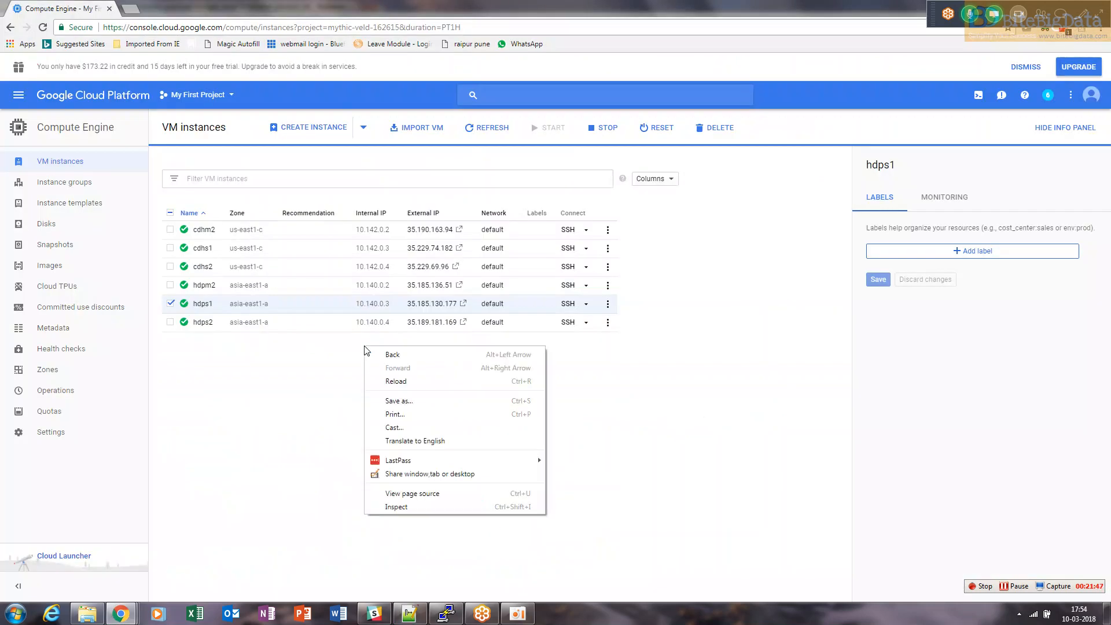
key(alt+Tab)
right_click(365, 346)
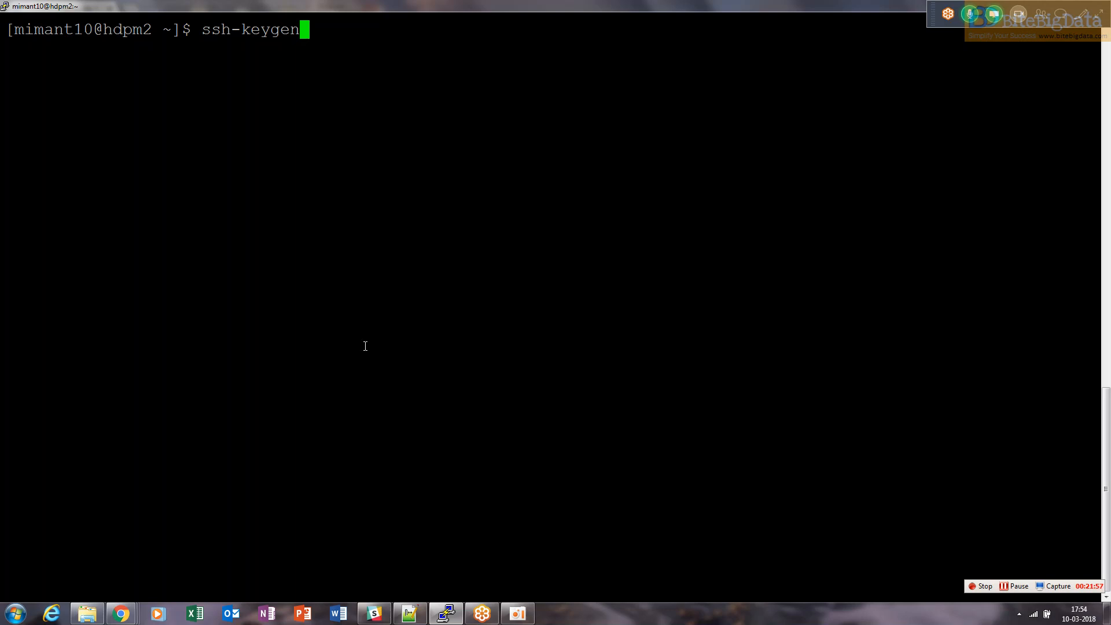
key(Return)
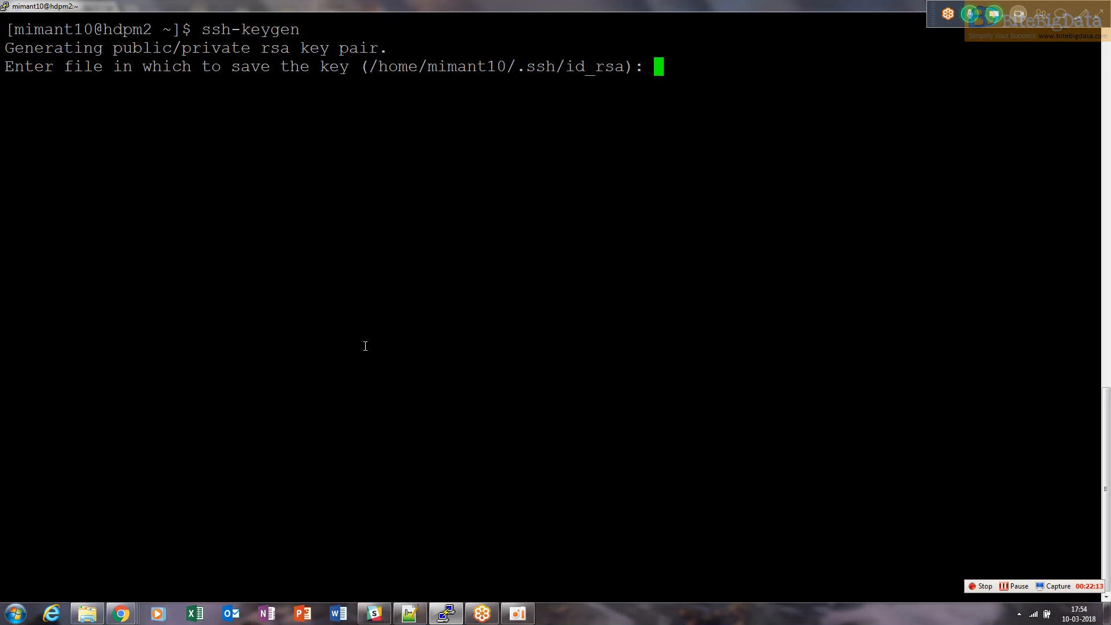
key(Return)
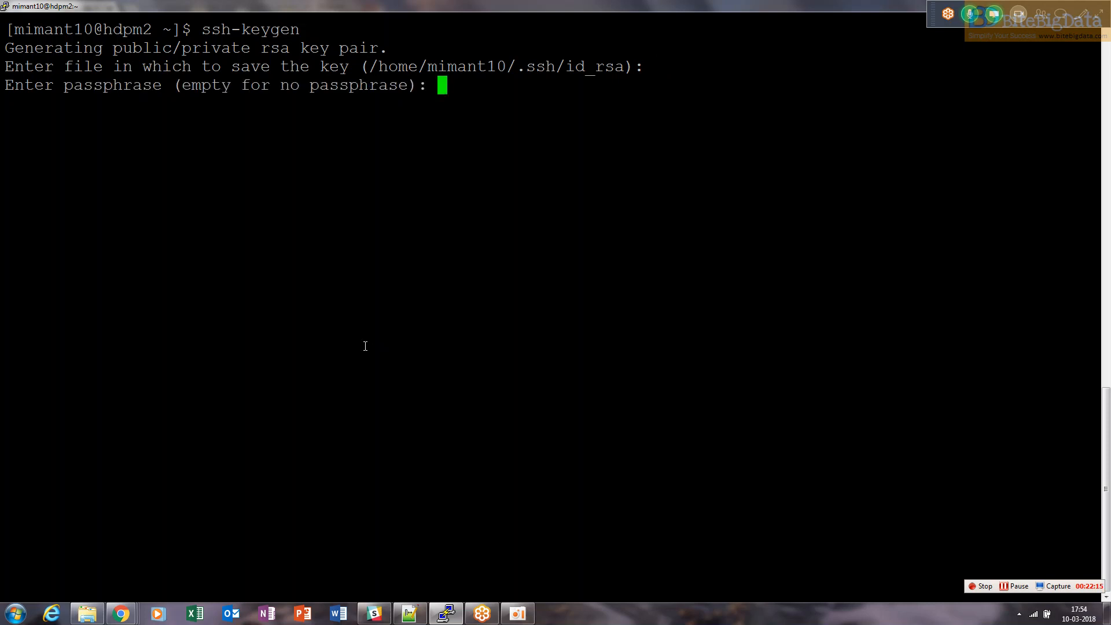
key(Return)
key(Return)
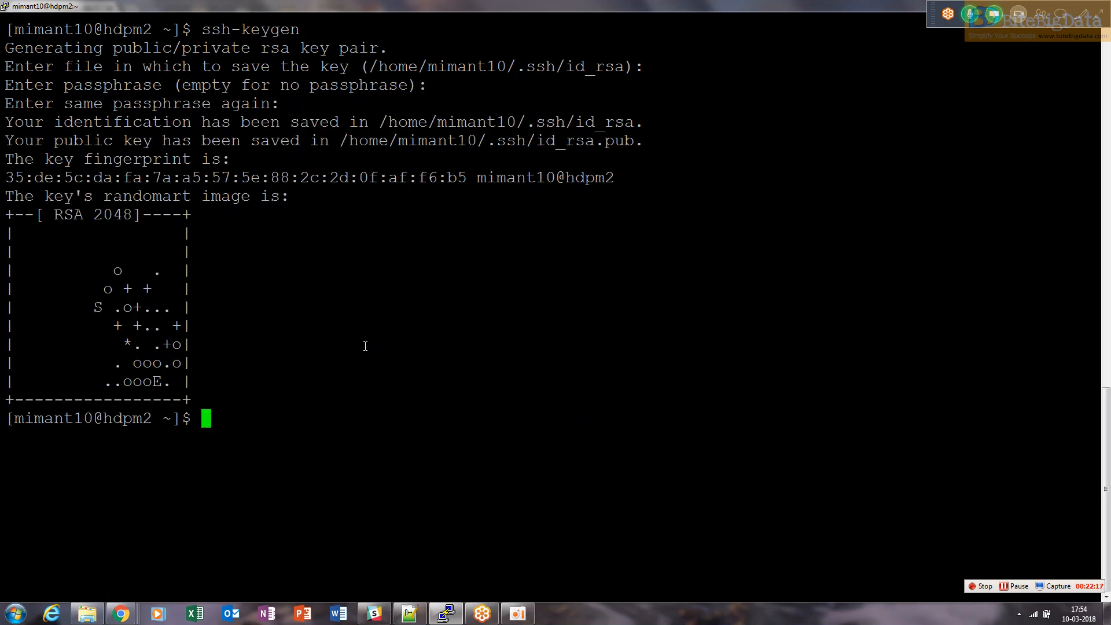
Change into the .ssh directory, list its contents, and highlight id_rsa, id_rsa.pub and authorized_keys
text(cd .ssh/)
key(Return)
text(ll)
key(Return)
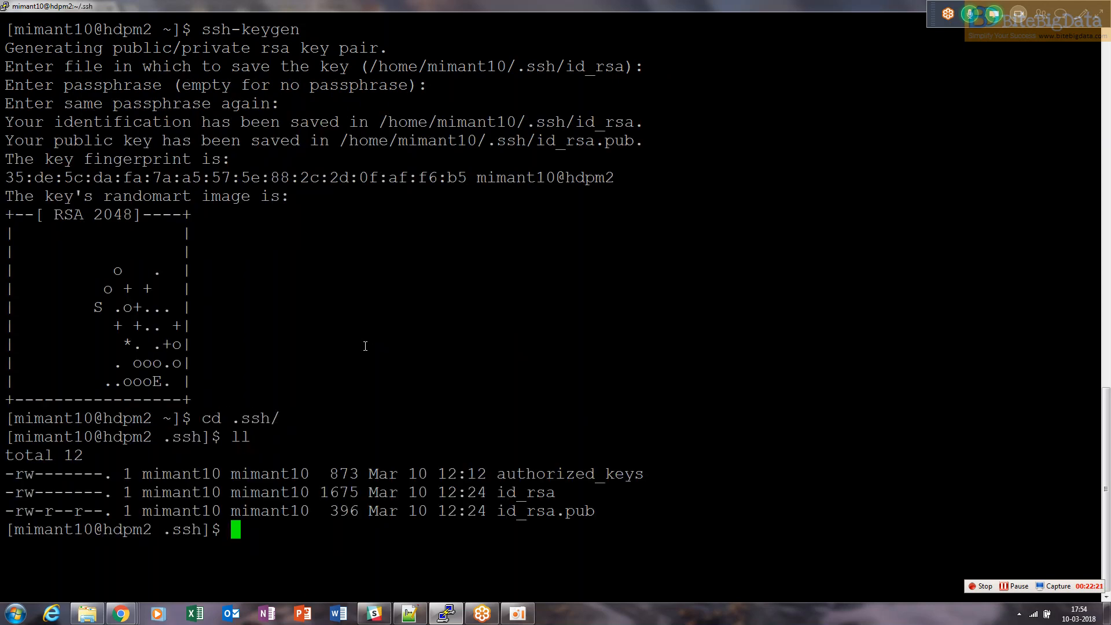
double_click(536, 496)
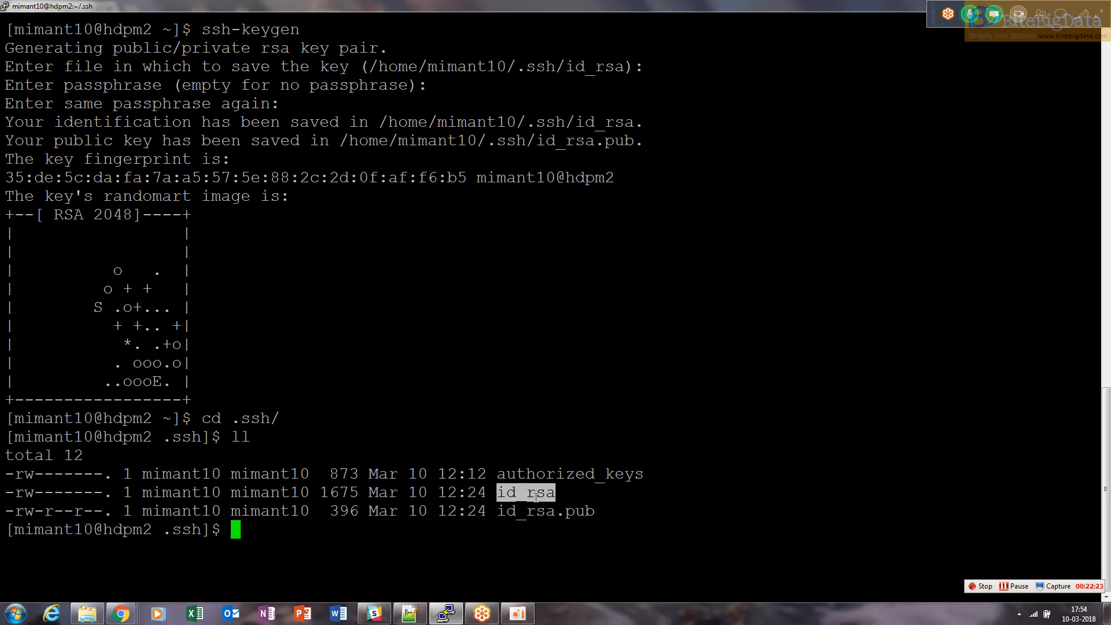
double_click(538, 513)
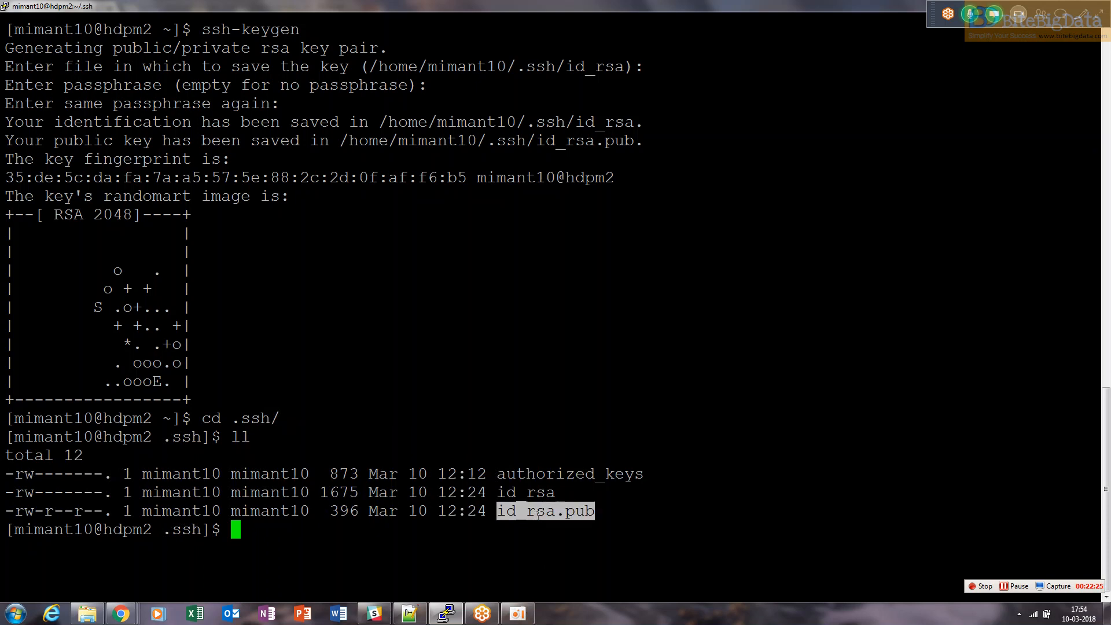
double_click(538, 510)
double_click(551, 474)
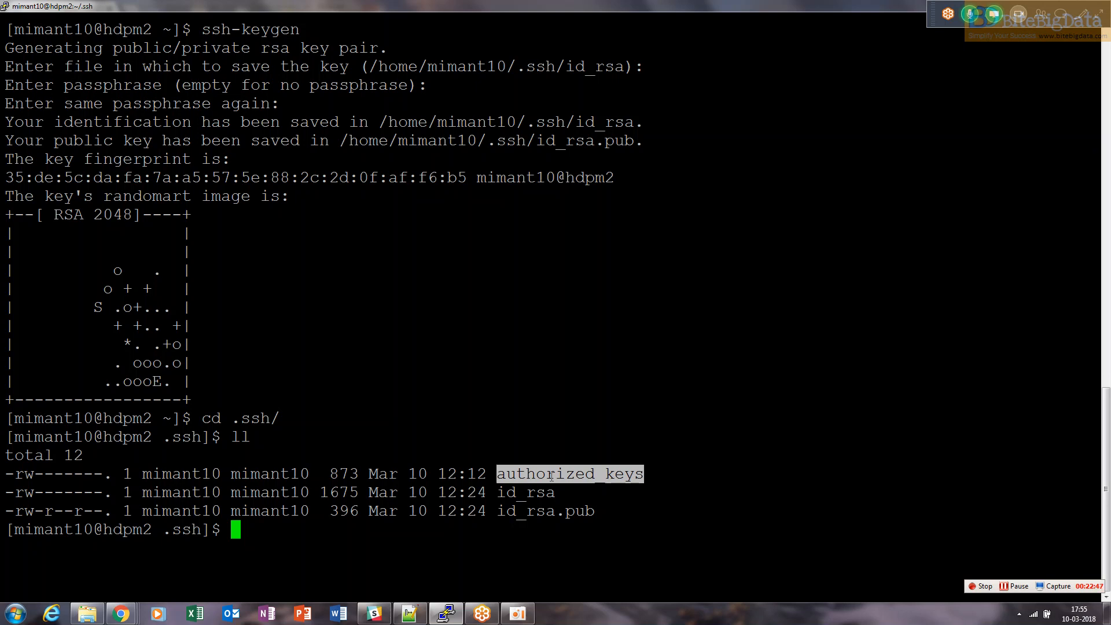
Print the contents of id_rsa.pub with cat and copy the displayed public key
double_click(547, 510)
text(cat)
right_click(547, 517)
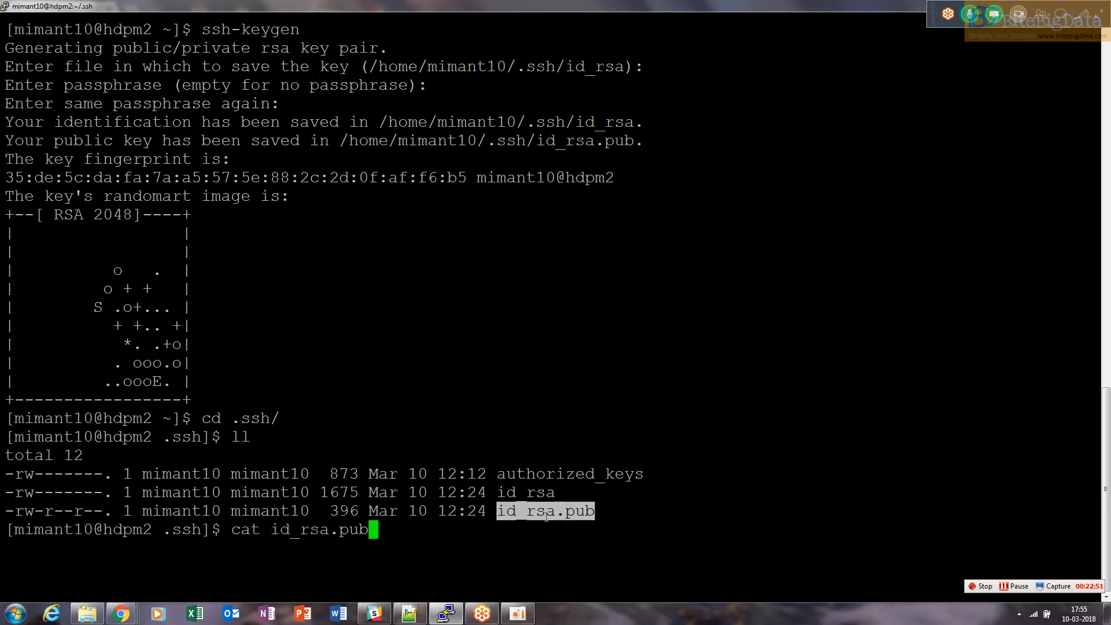
key(Return)
drag(7, 512, 612, 560)
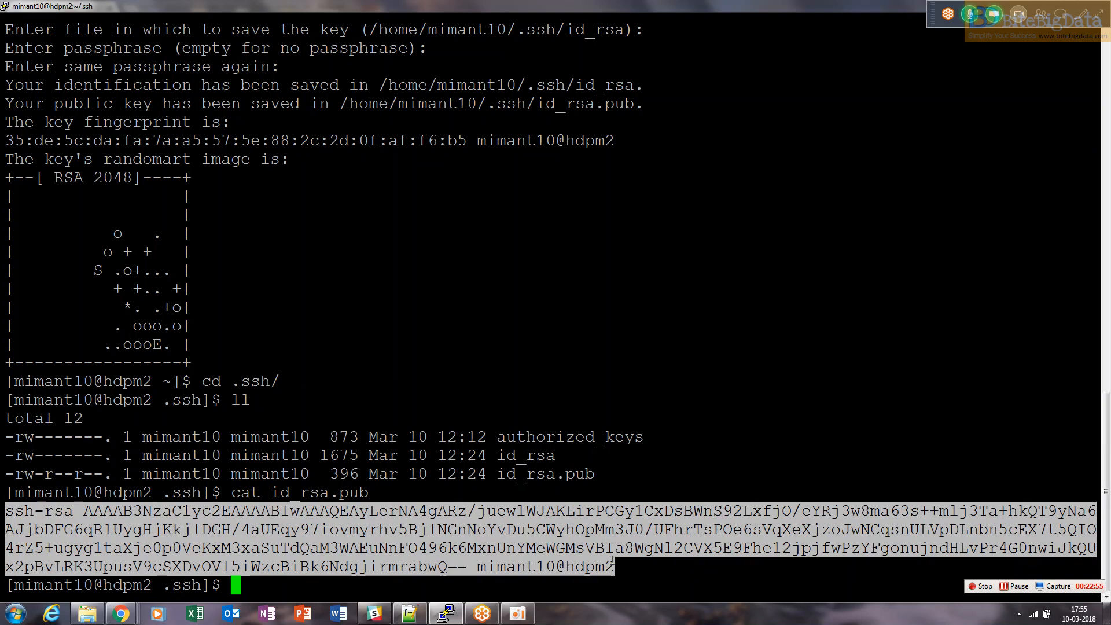
click(613, 560)
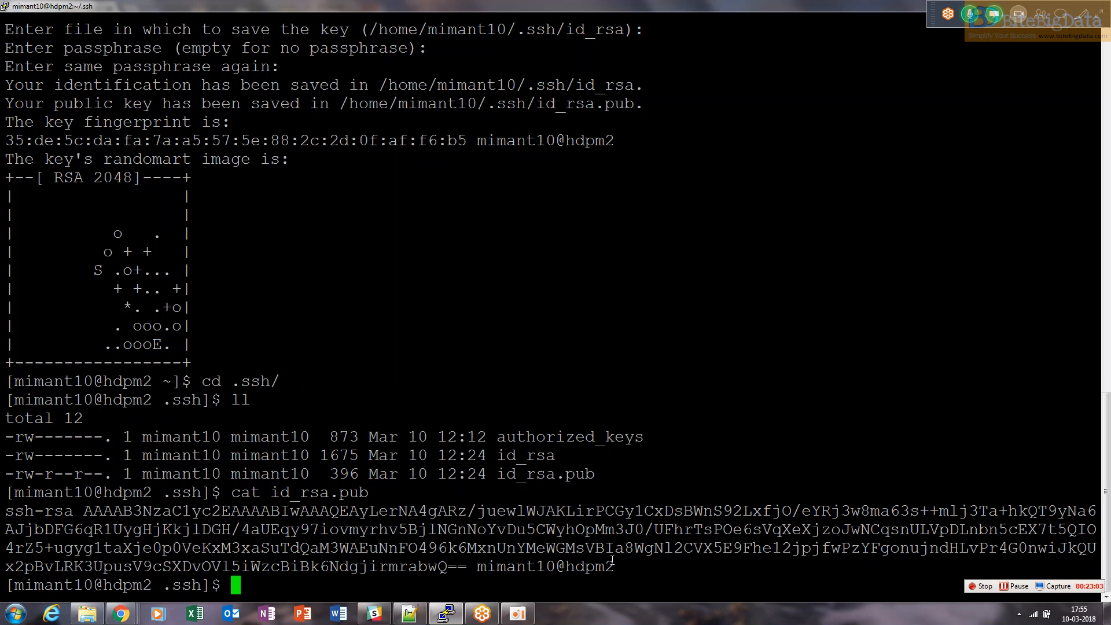
Try to open authorized_keys in vi using su
text(vi)
key(BackSpace)
key(BackSpace)
key(BackSpace)
text(su vi a)
key(Tab)
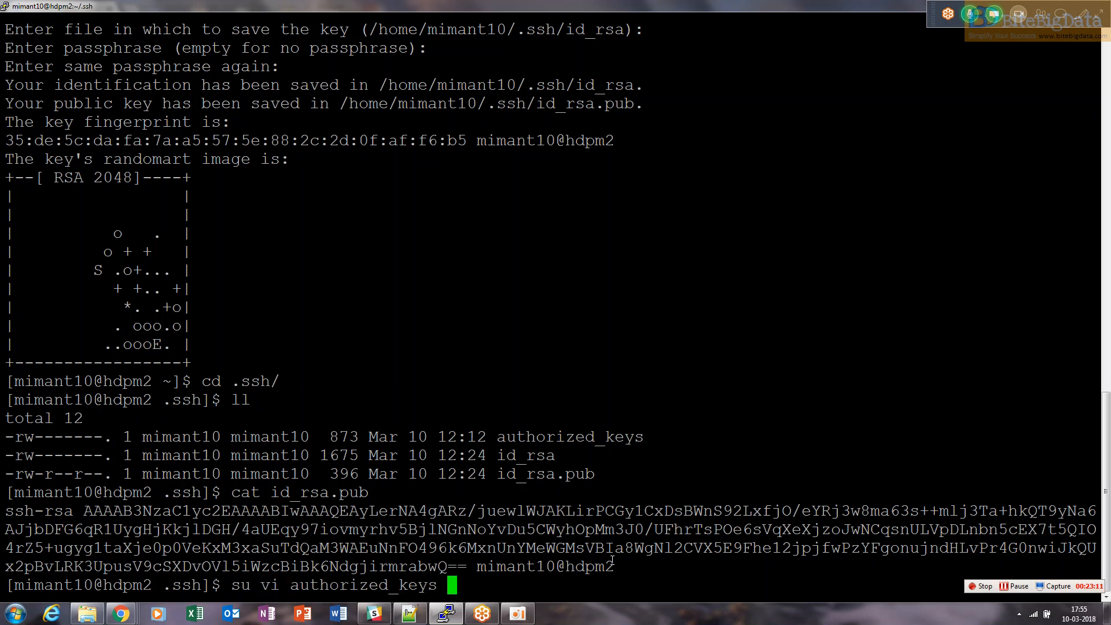
key(Return)
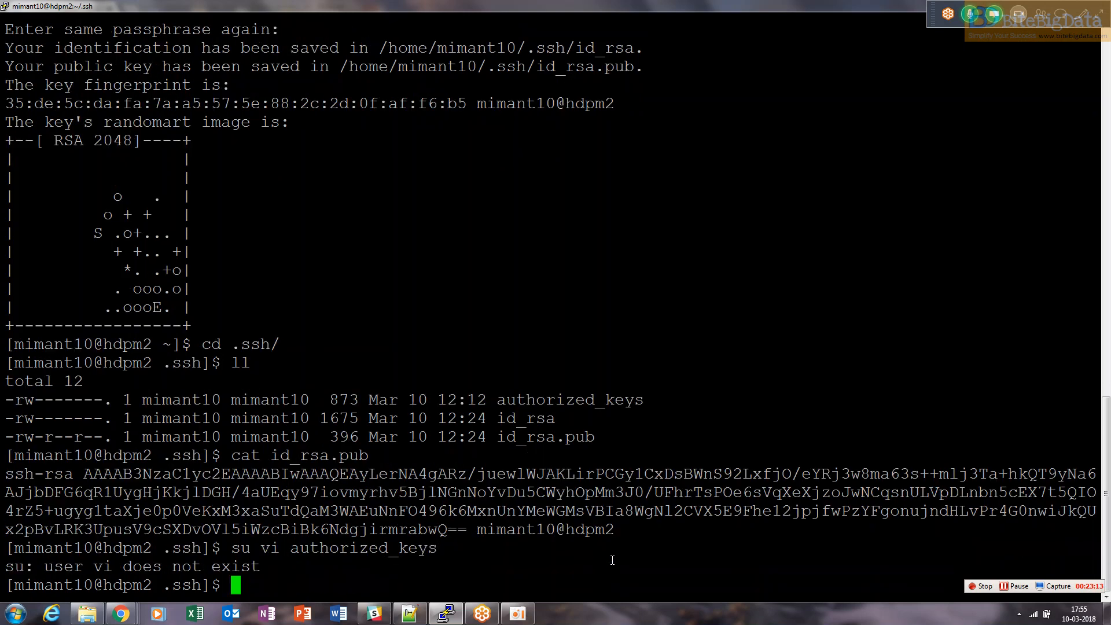
Recall the command and open authorized_keys in vi with sudo instead
key(Up)
key(Left)
key(Left)
key(Left)
key(Left)
key(Left)
key(Left)
key(Left)
key(Left)
key(Left)
key(Left)
key(Left)
key(Left)
key(Left)
key(Left)
key(Left)
key(Left)
key(Left)
key(Left)
key(Left)
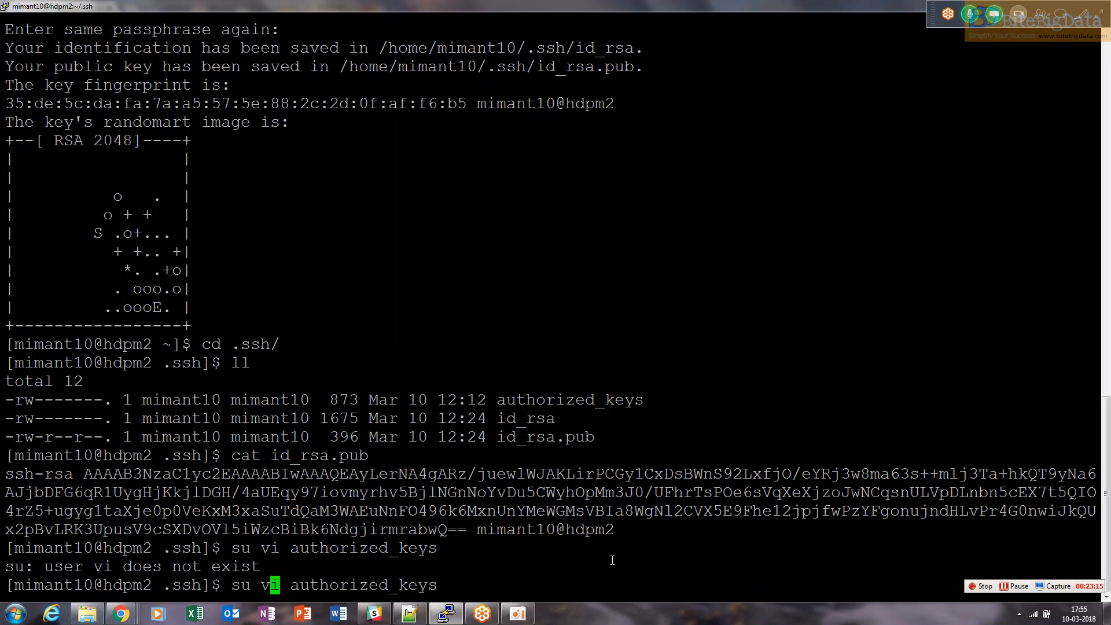
key(BackSpace)
key(BackSpace)
key(Return)
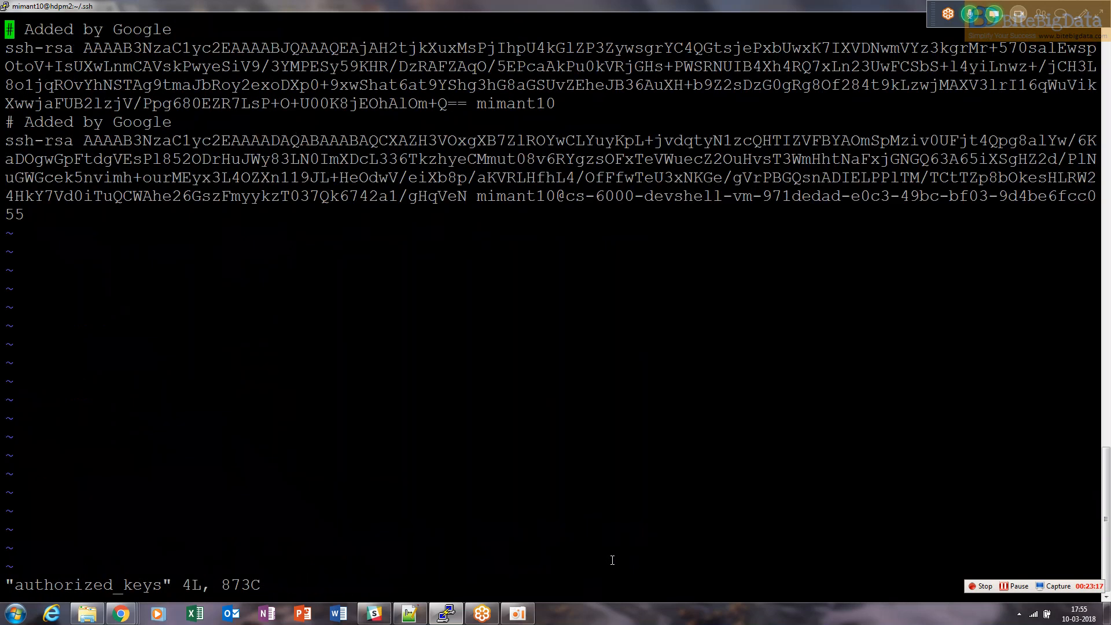
Append the copied public key on a new line at the end of authorized_keys and save with :wq!
key(i)
key(Down)
key(Down)
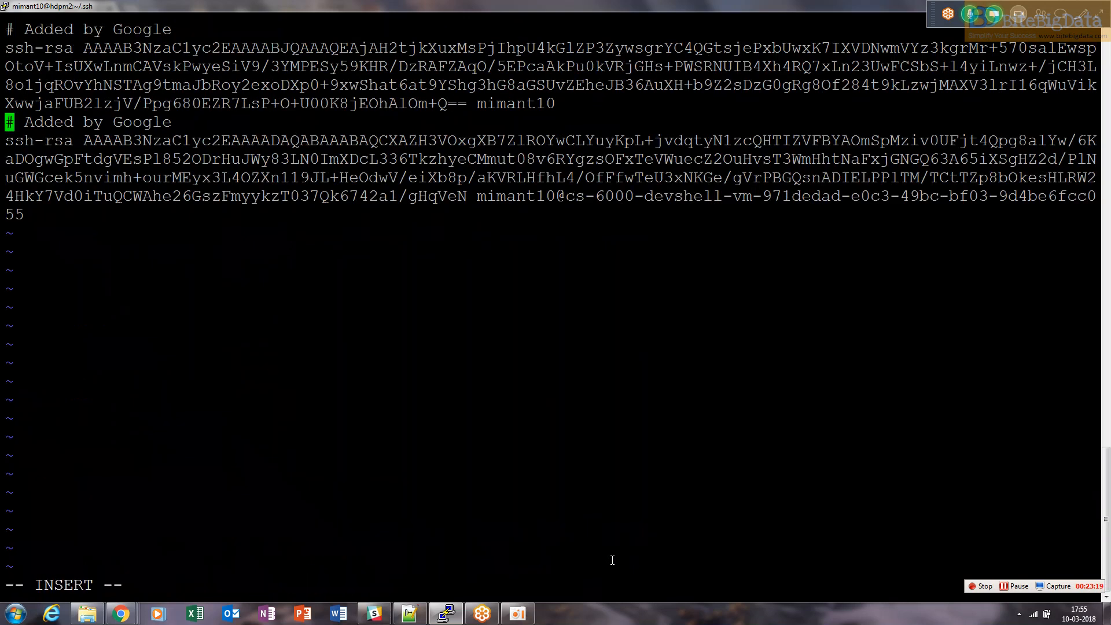
key(End)
key(Down)
key(Return)
right_click(612, 560)
key(Escape)
text(:wq!)
key(Return)
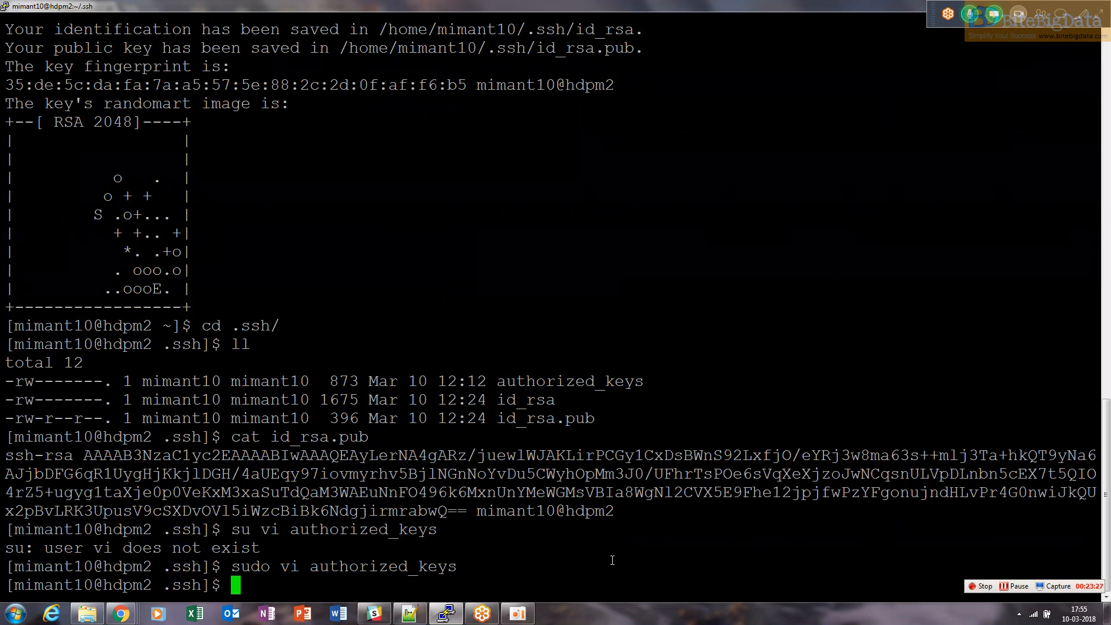
SSH into hdpm2, accept its host key with yes, and exit the session
text(ssh cdhm2)
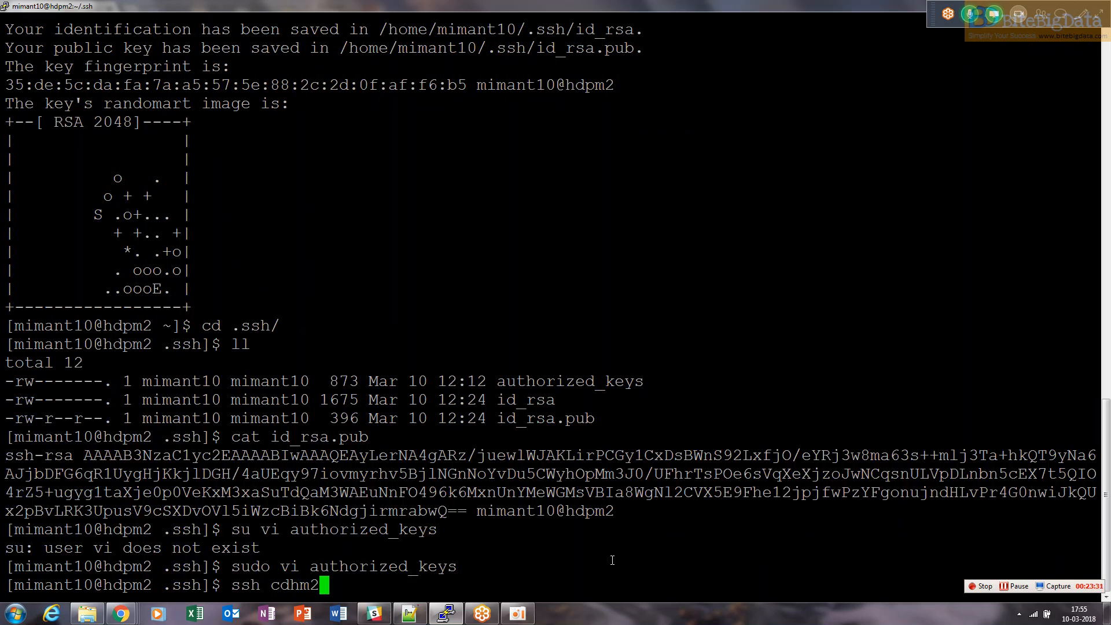
key(BackSpace)
key(BackSpace)
key(BackSpace)
key(BackSpace)
key(BackSpace)
text(hdpm2)
key(Return)
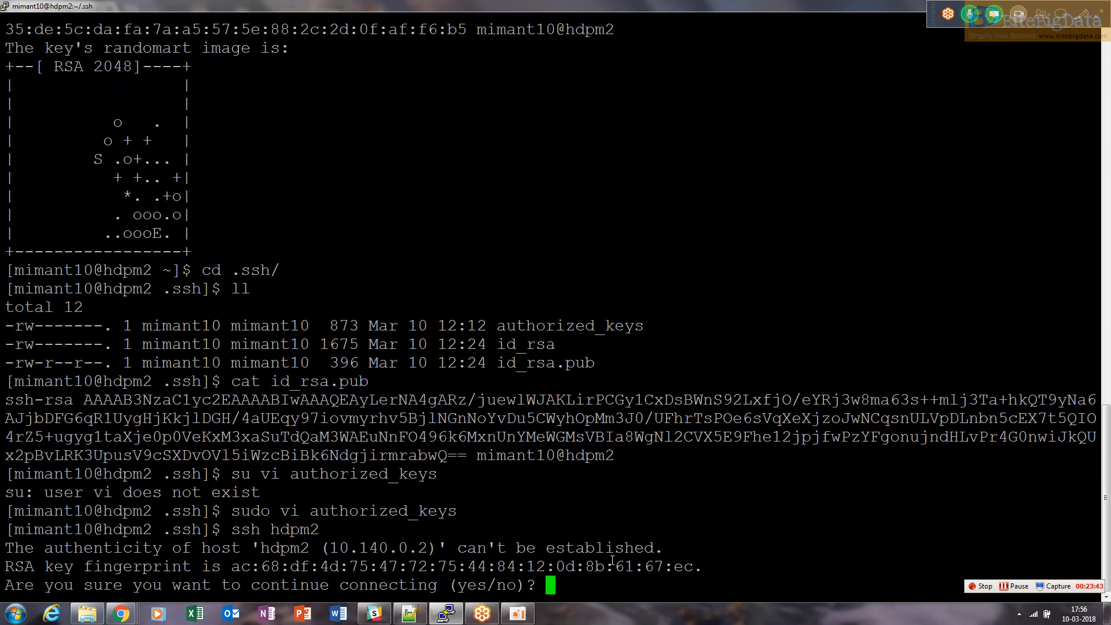
text(yes)
key(Return)
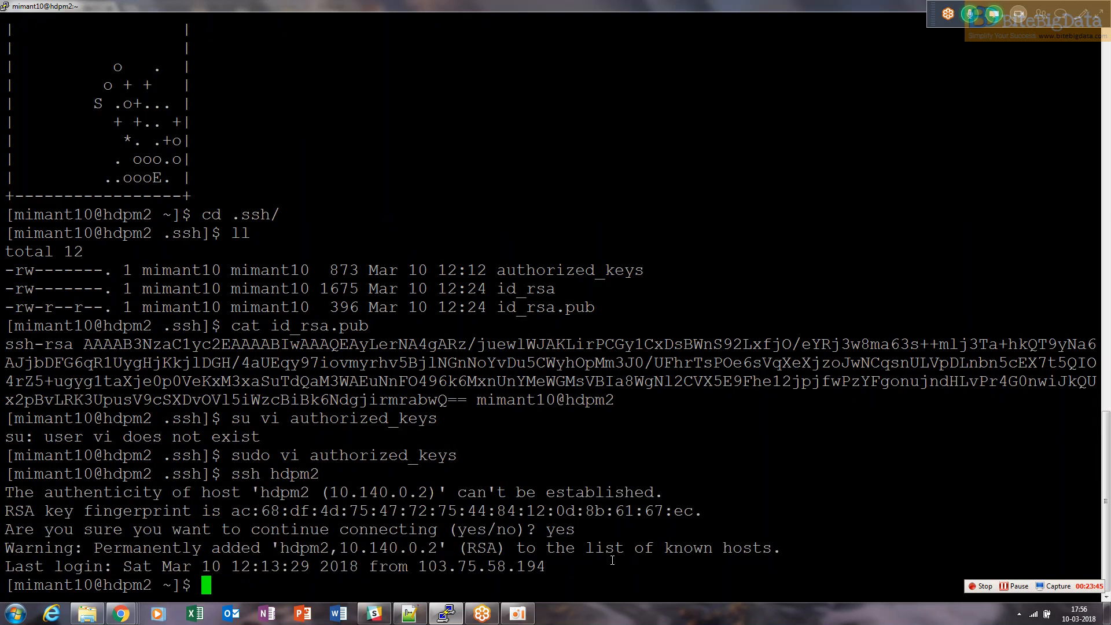
text(exit)
key(Return)
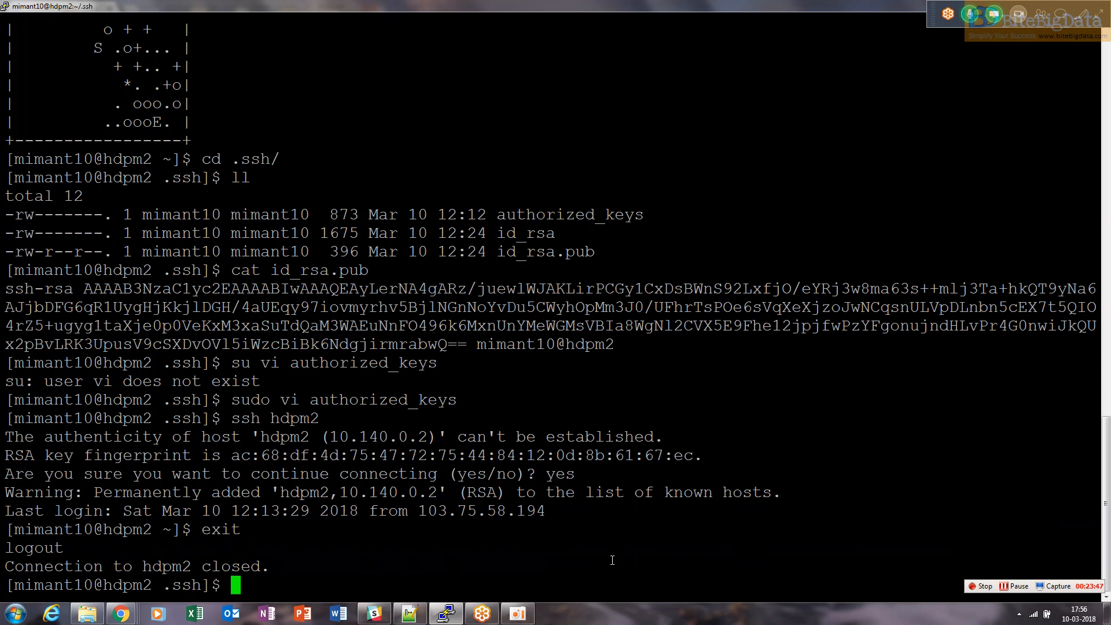
SSH into hdpm2 again to check passwordless login, exit, and return to the home directory
text(ssh hdpm2)
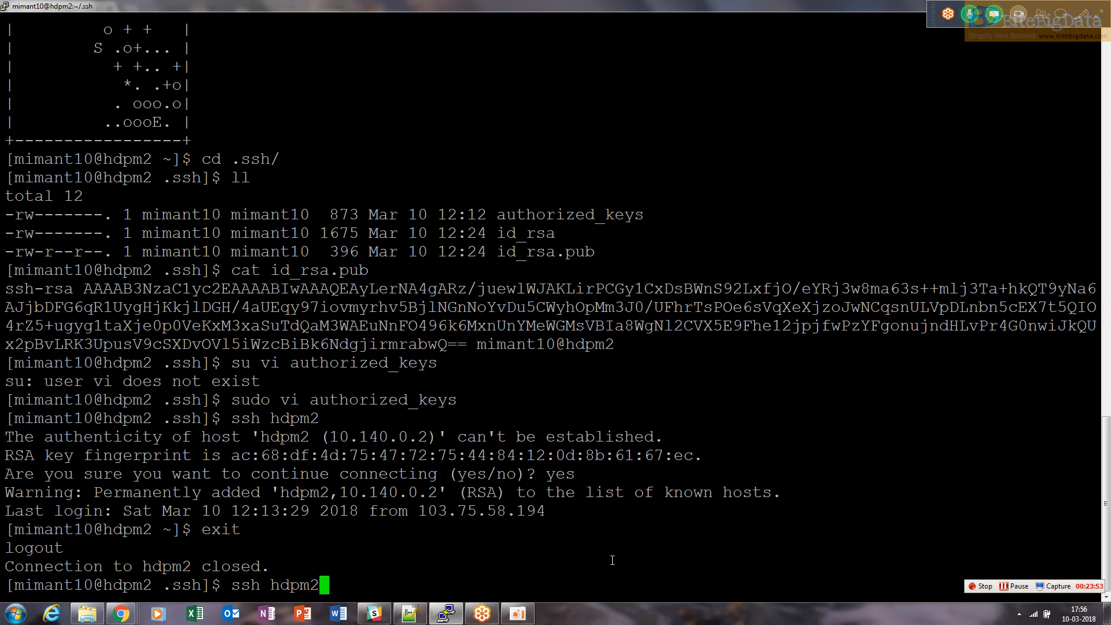
key(Return)
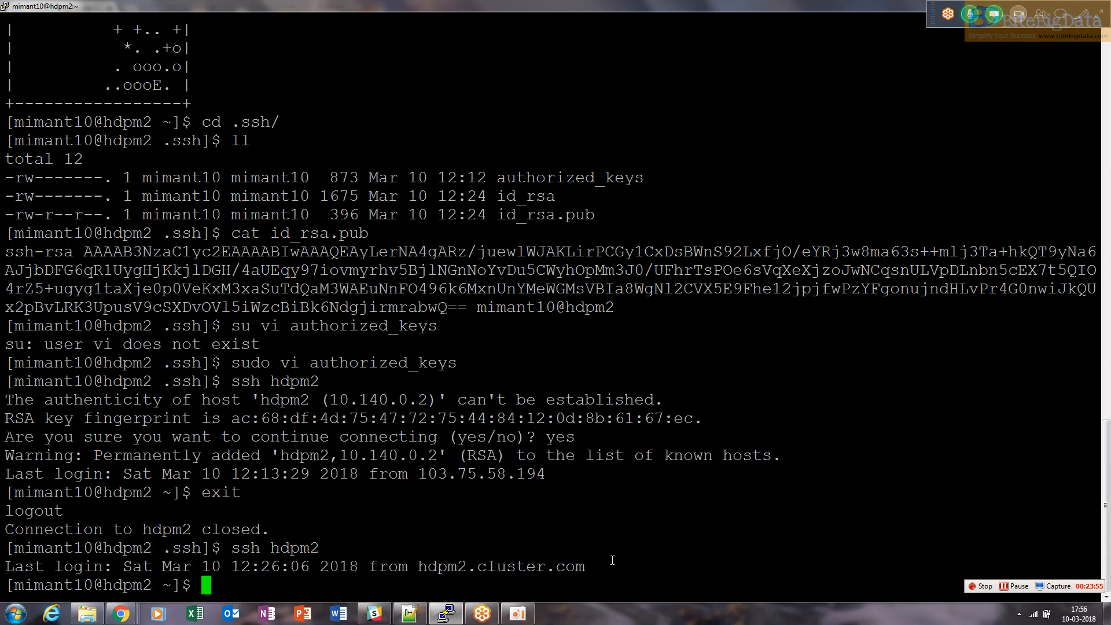
text(exit)
key(Return)
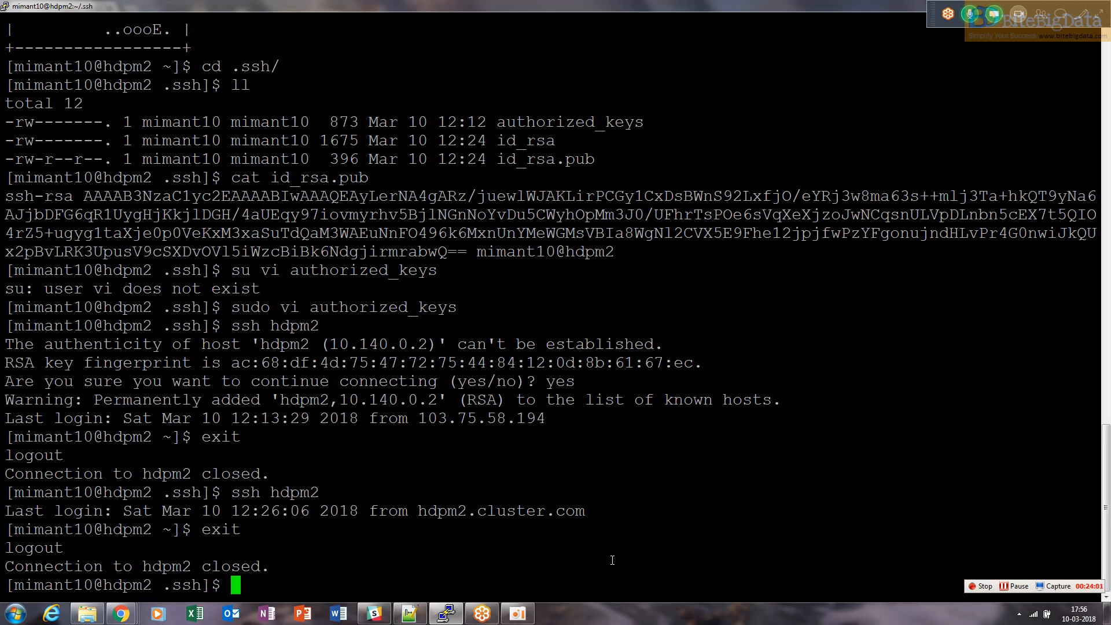
text(cd)
key(Return)
text(clear)
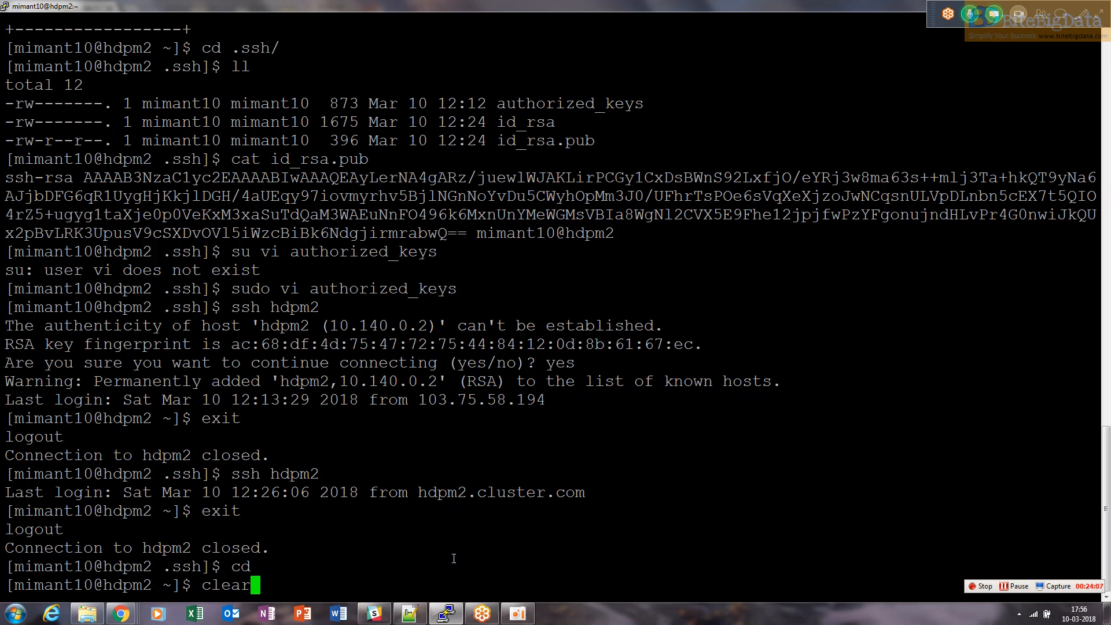
Switch to the Compute Engine console and copy the external IP of the hdps1 instance
mouse_move(120, 613)
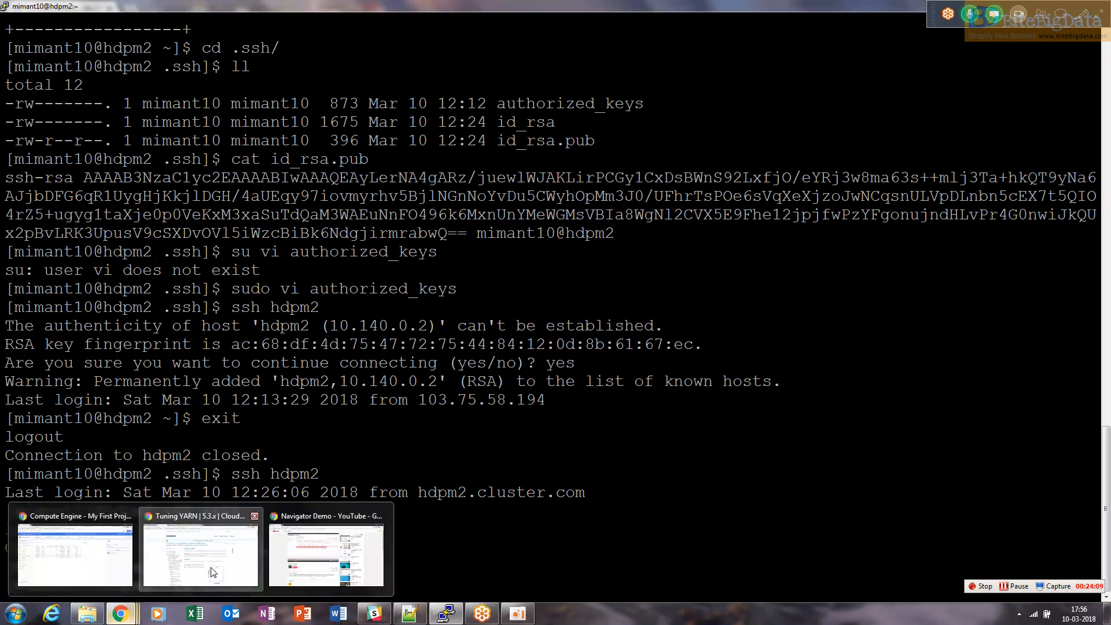
click(75, 555)
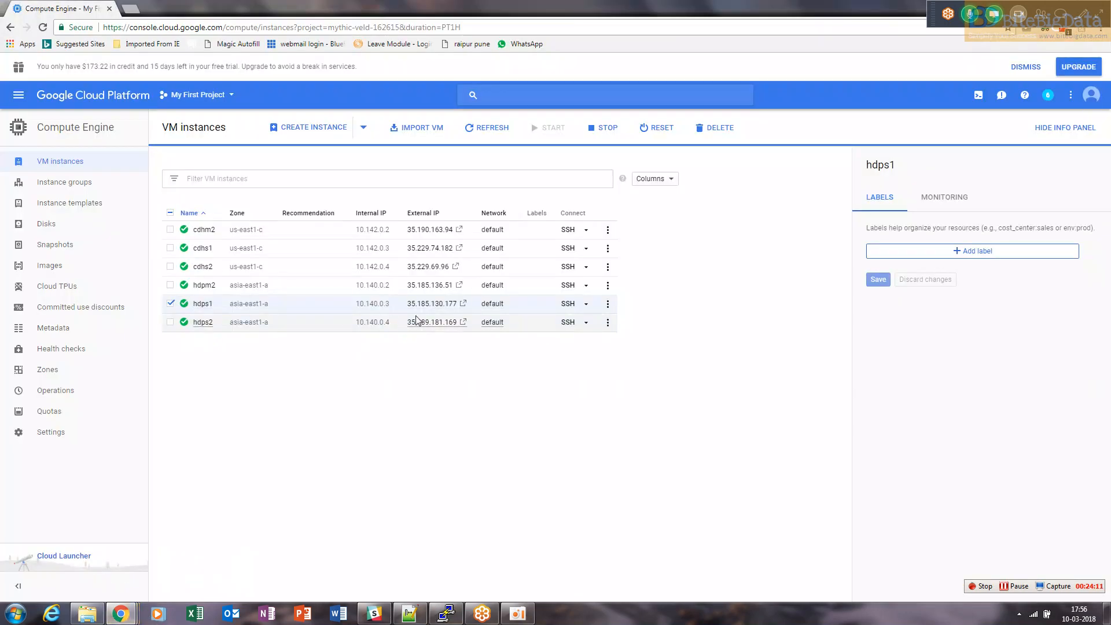
drag(410, 313, 461, 311)
key(ctrl+c)
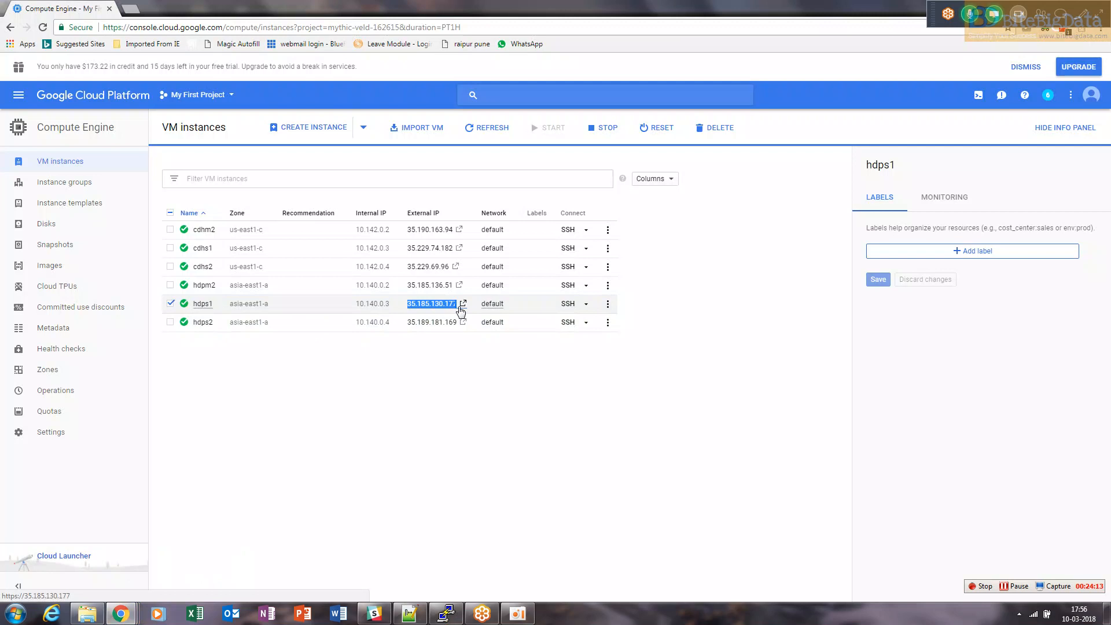
key(ctrl+l)
Launch PuTTY from the desktop and paste hdps1's external IP as the host name
key(super+d)
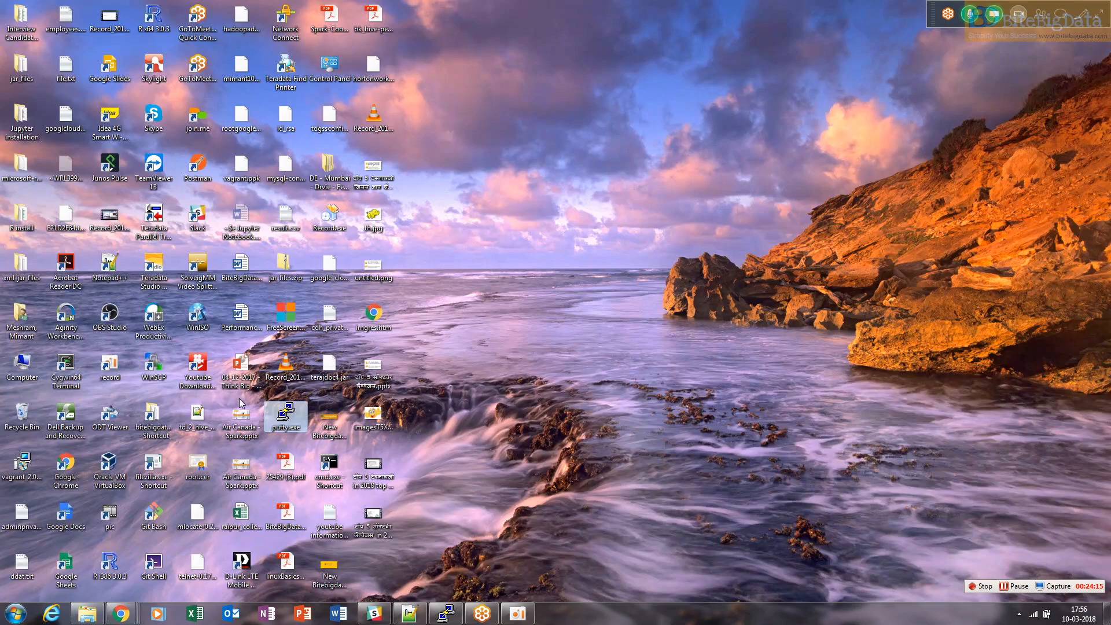
double_click(284, 420)
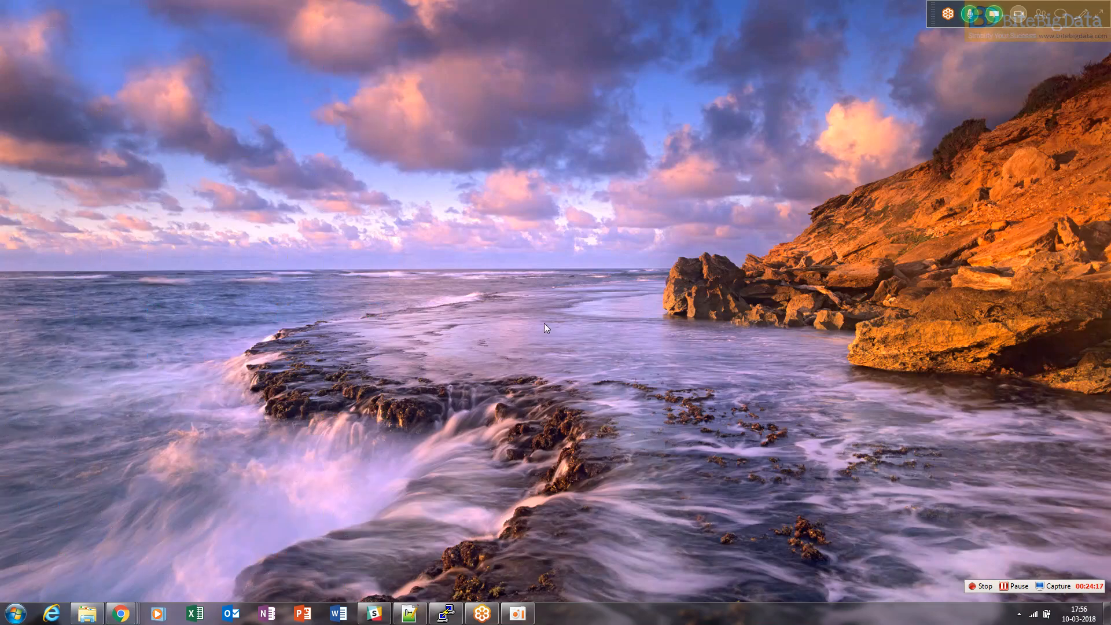
drag(573, 253, 419, 252)
key(ctrl+v)
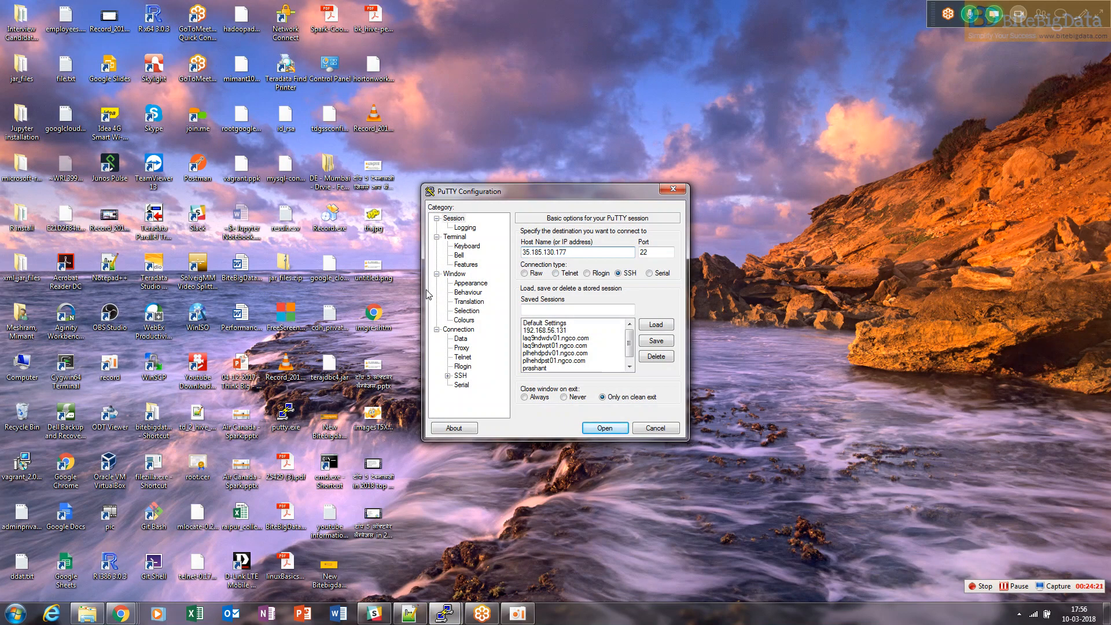
Set the SSH authentication private key file to the Google cloud private key .ppk file
click(448, 376)
click(459, 376)
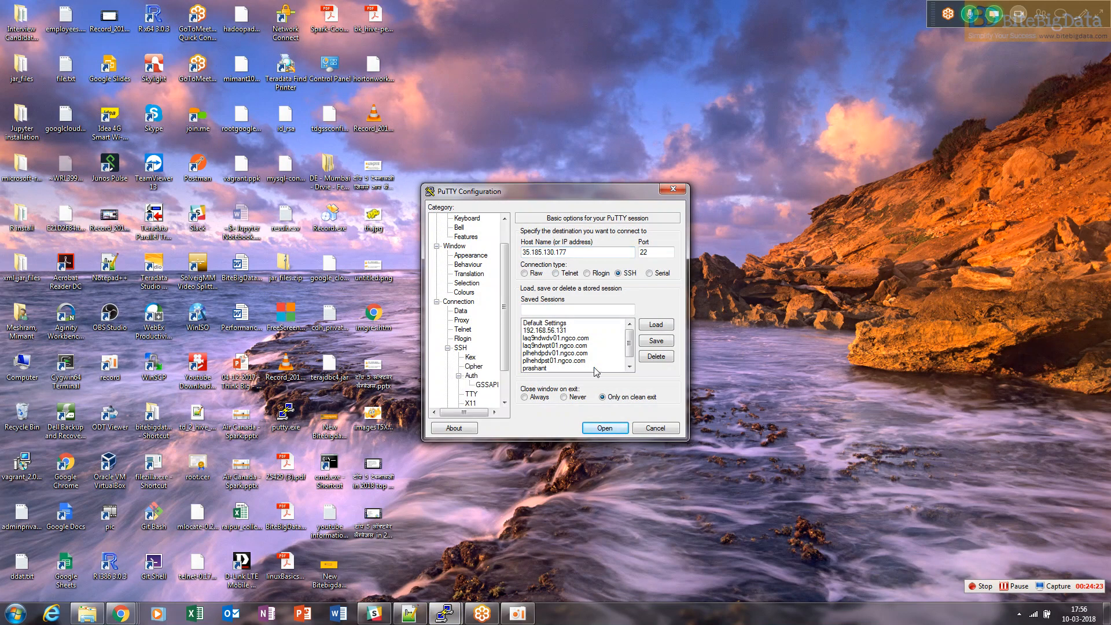
click(472, 376)
click(654, 350)
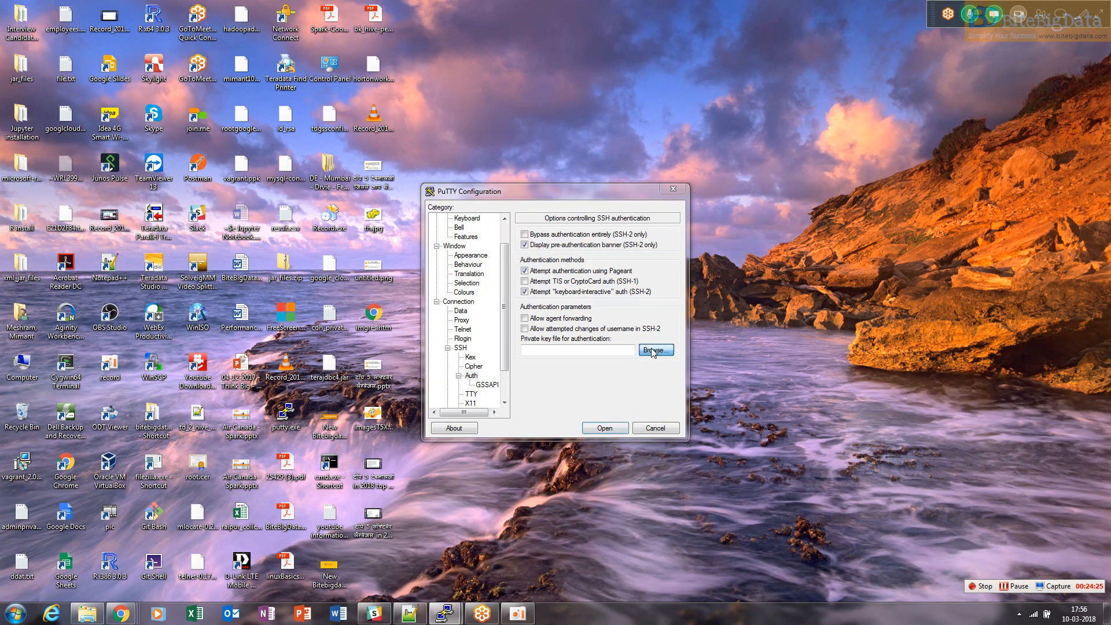
click(614, 431)
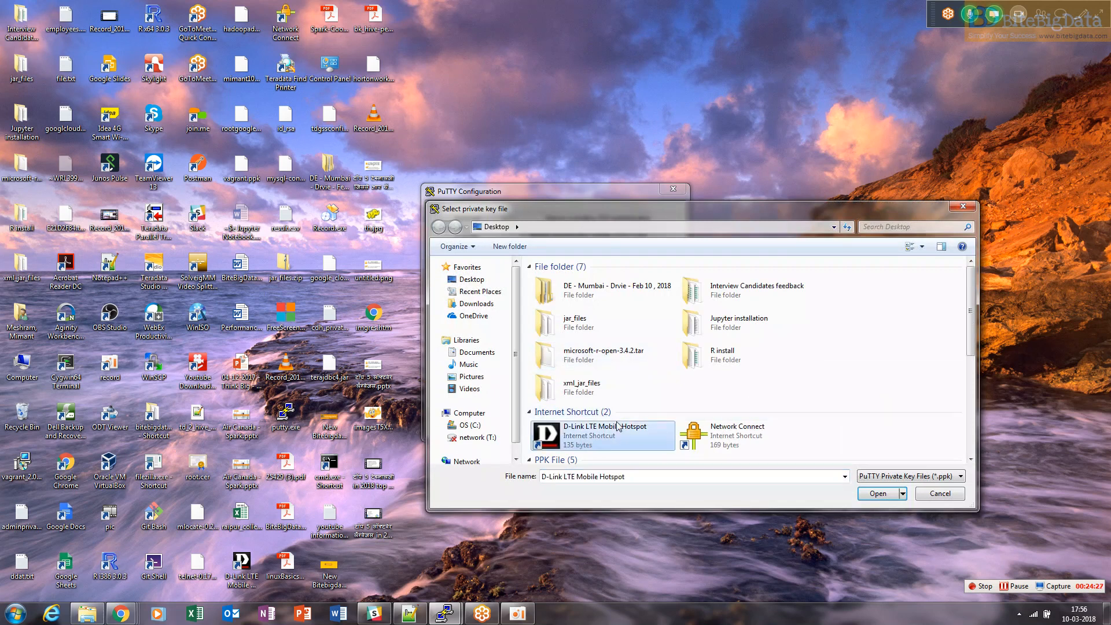
key(g)
click(875, 494)
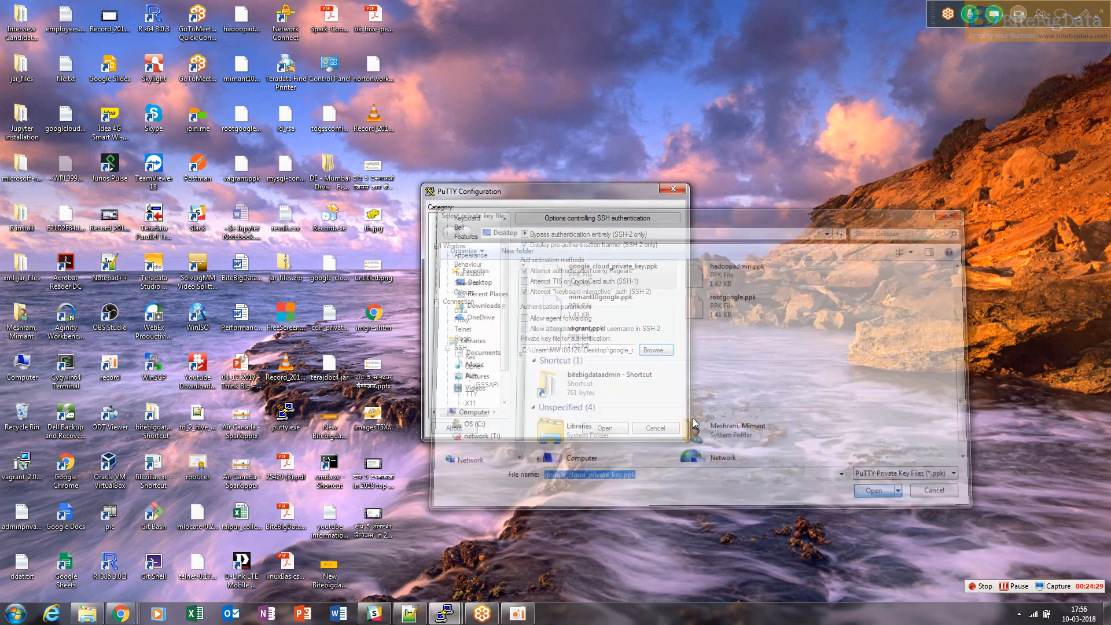
Open the session to hdps1, trust the server's host key, and log in with the instance username
click(625, 431)
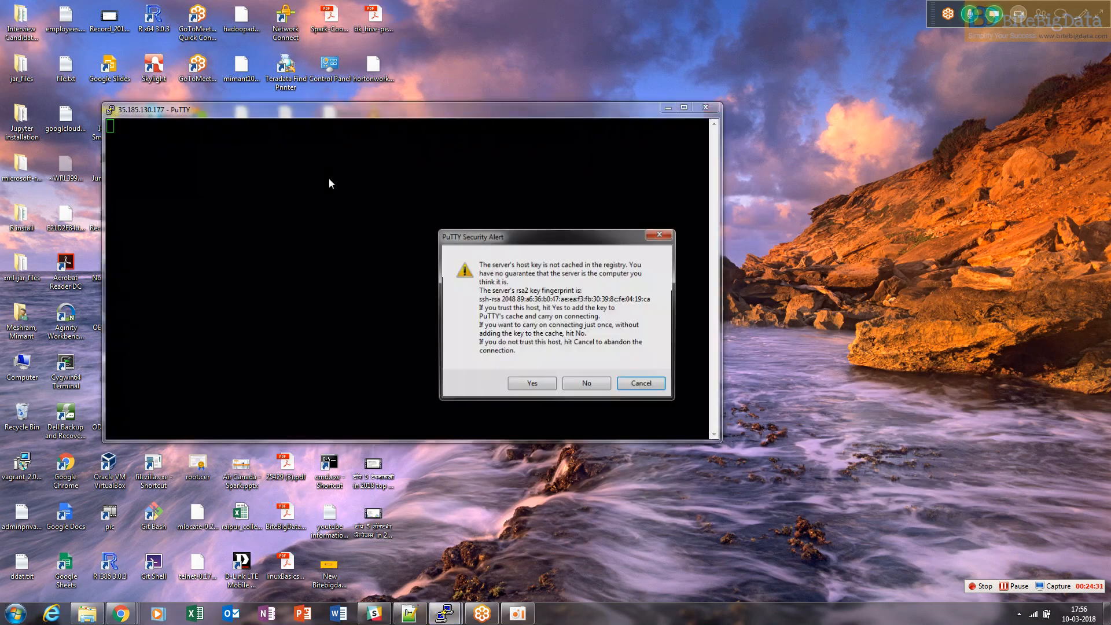
click(519, 385)
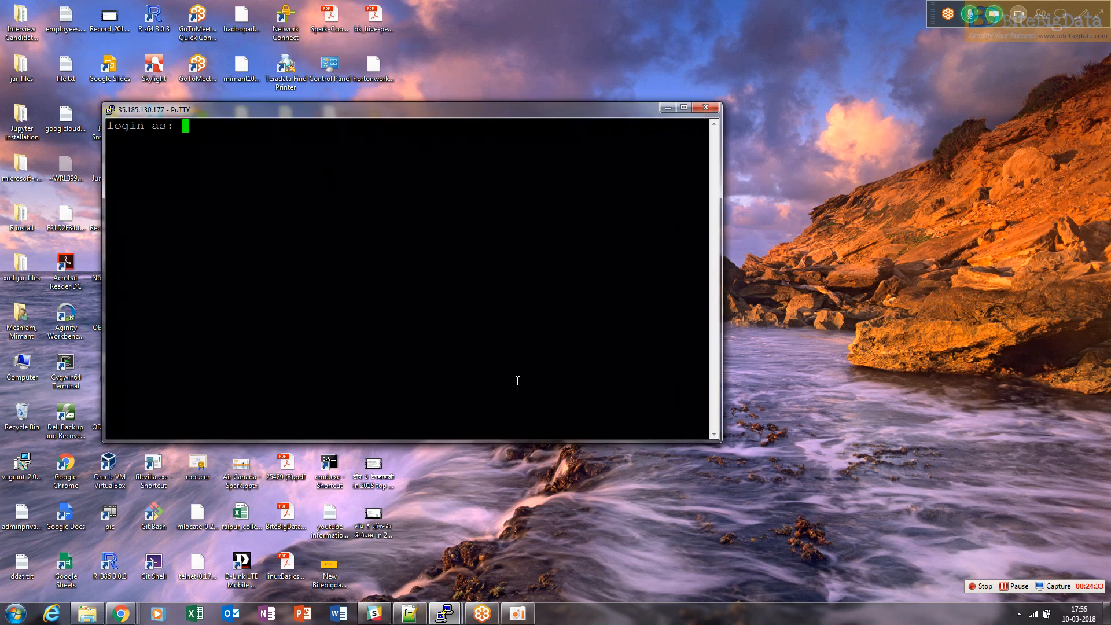
text(mimant10)
key(Return)
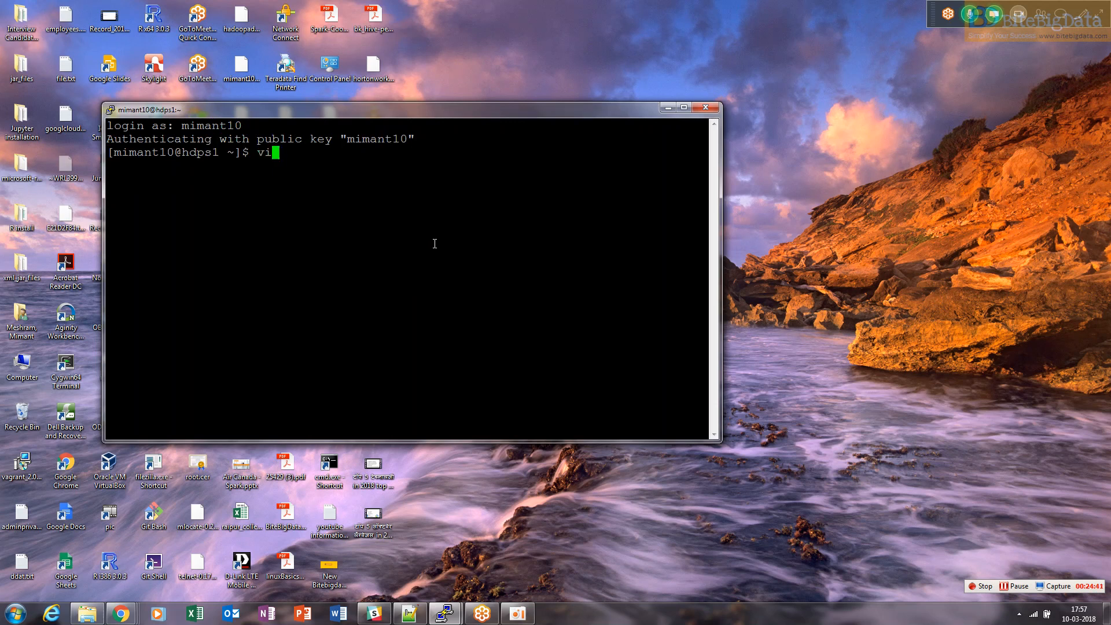
Change into the .ssh directory and open authorized_keys in vi with sudo
text(cd .s)
key(Tab)
key(Return)
text(su)
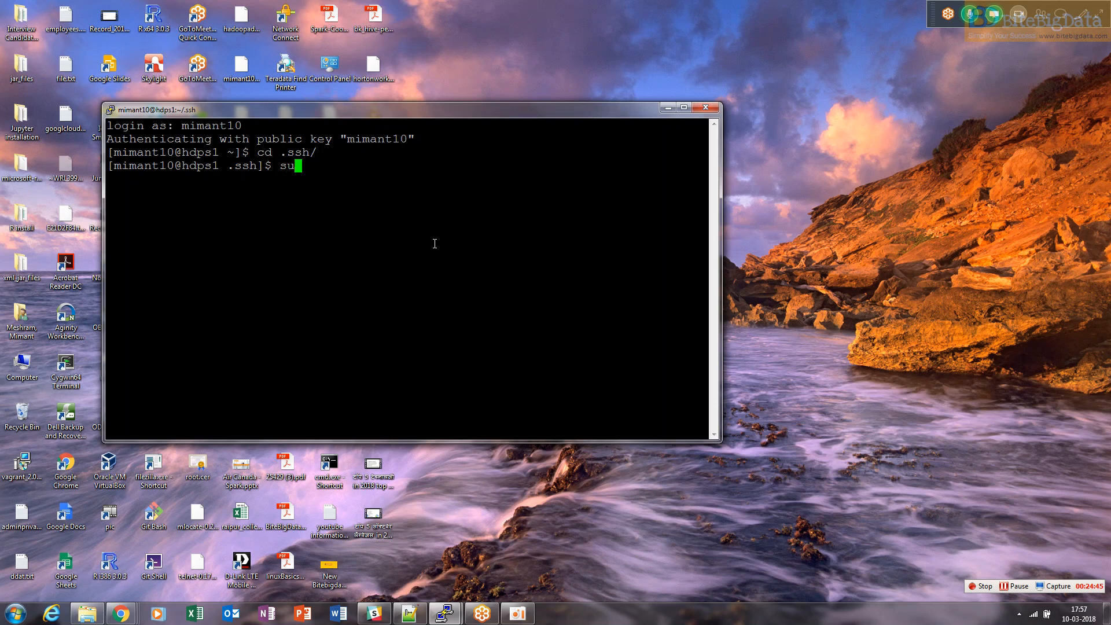
text(do vi a)
key(Tab)
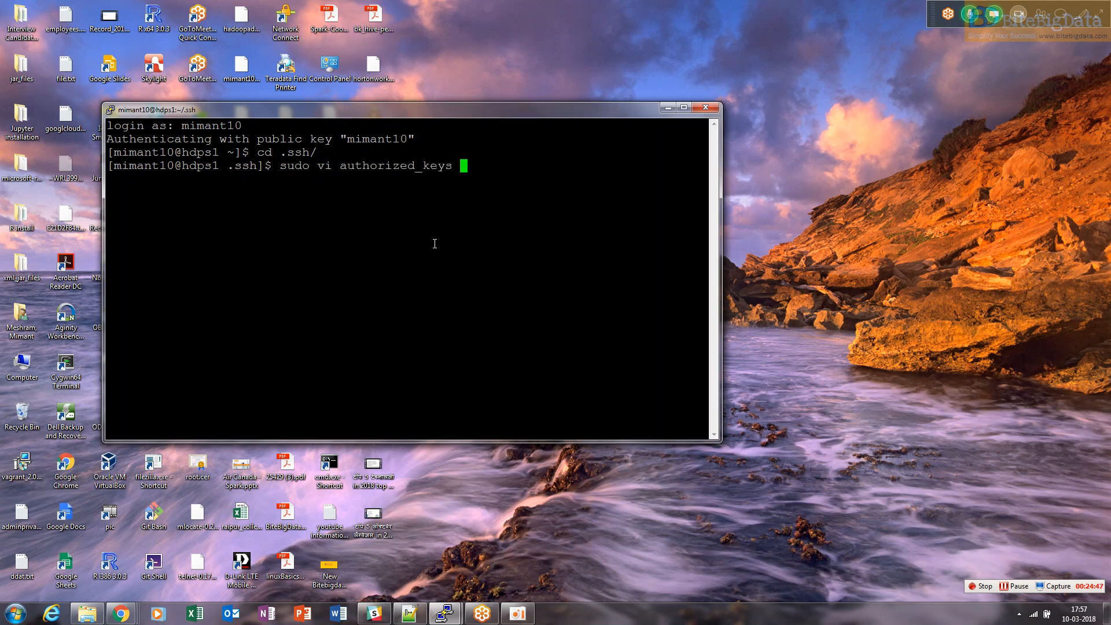
key(Return)
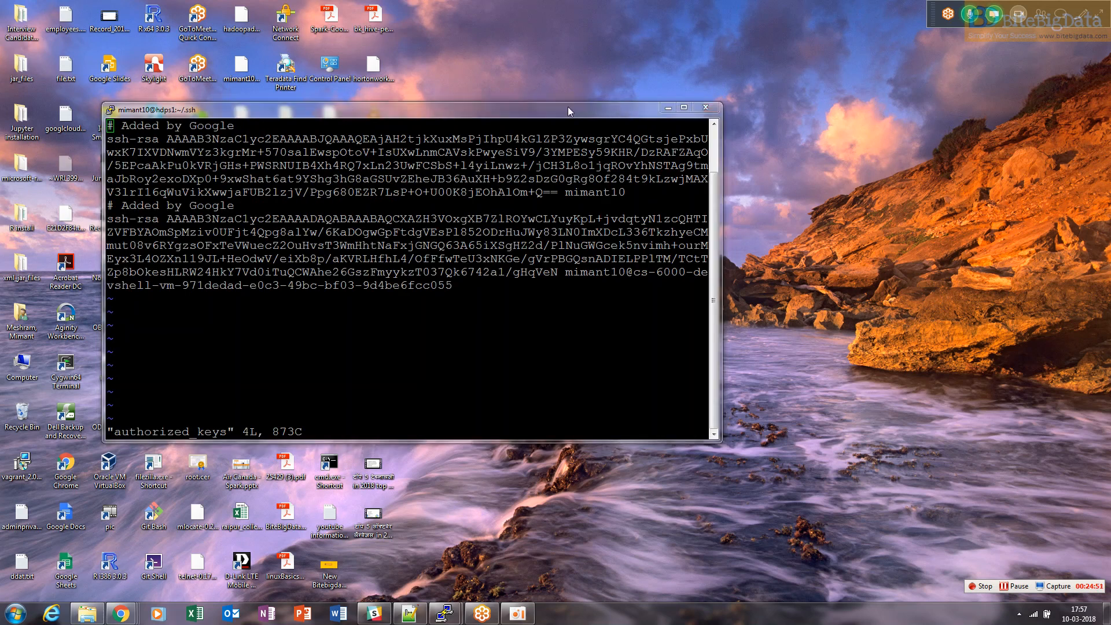
Enlarge the terminal window and start a new empty line after the last key in insert mode
drag(723, 168, 1107, 221)
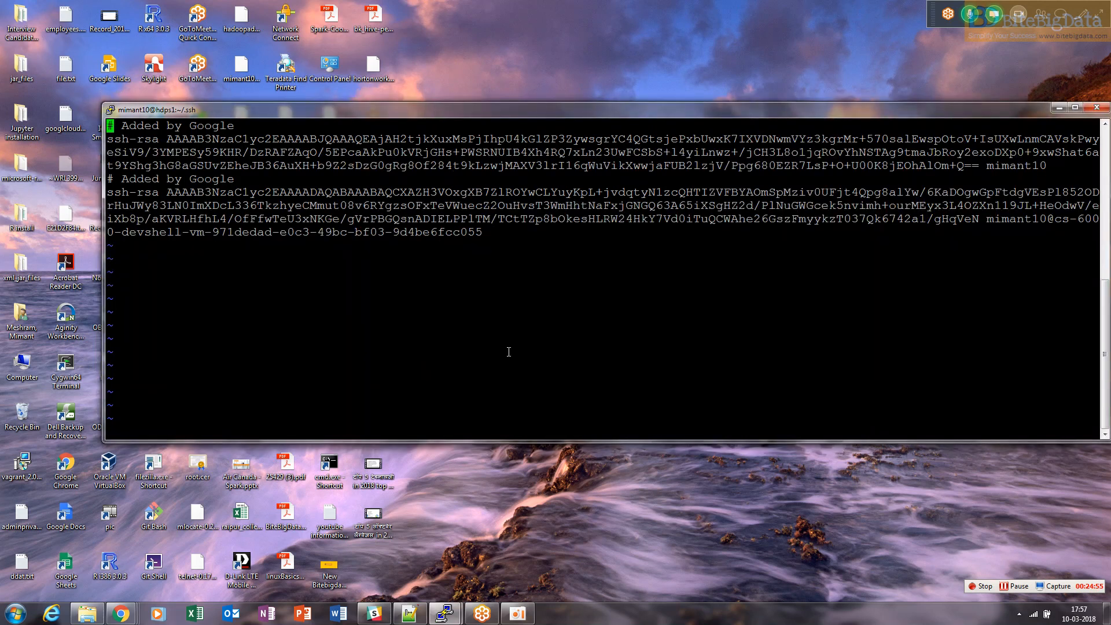
key($)
key(Down)
key(Down)
key(Down)
key(a)
key(Return)
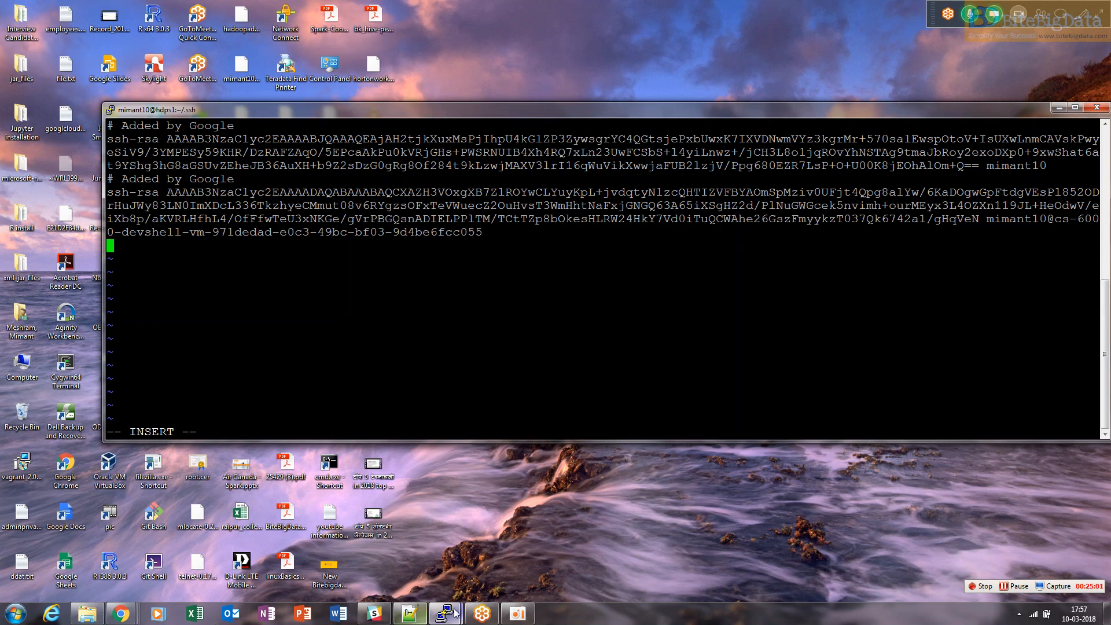
Copy hdpm2's public key from its terminal, paste it on the new line of hdps1's authorized_keys, and save the file
mouse_move(438, 620)
click(418, 562)
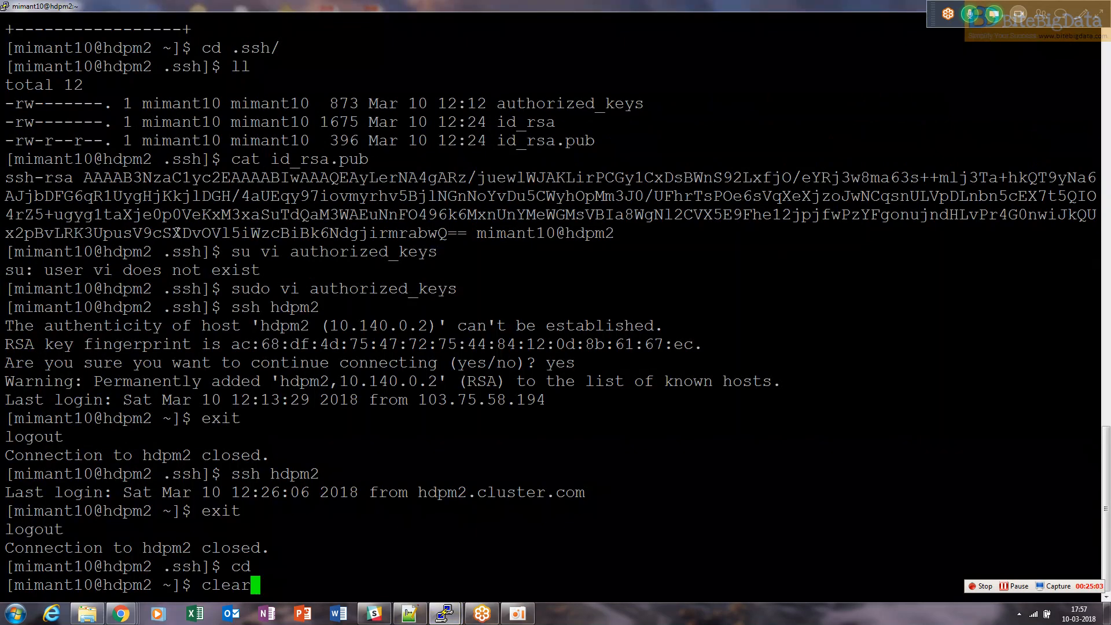
drag(7, 181, 608, 231)
key(super+c)
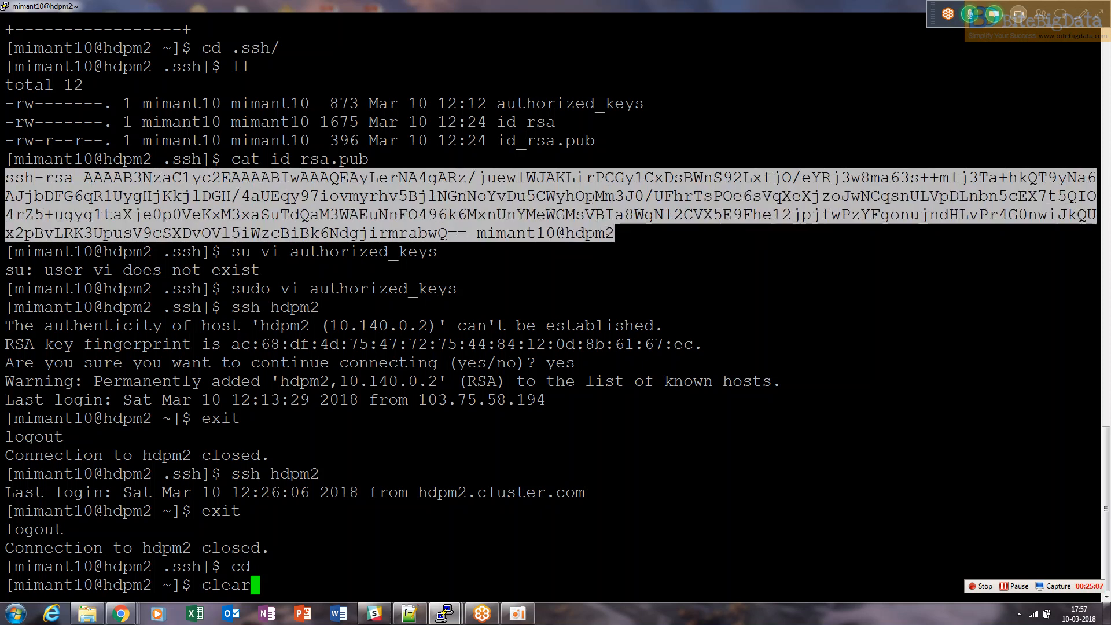
key(alt+Tab)
right_click(607, 230)
key(Escape)
text(0)
text(:wq!)
key(Return)
Try to SSH from hdpm2 to cdhs1, accepting its host key
click(418, 479)
text(clear)
key(BackSpace)
key(BackSpace)
key(BackSpace)
key(BackSpace)
key(BackSpace)
text(ssh )
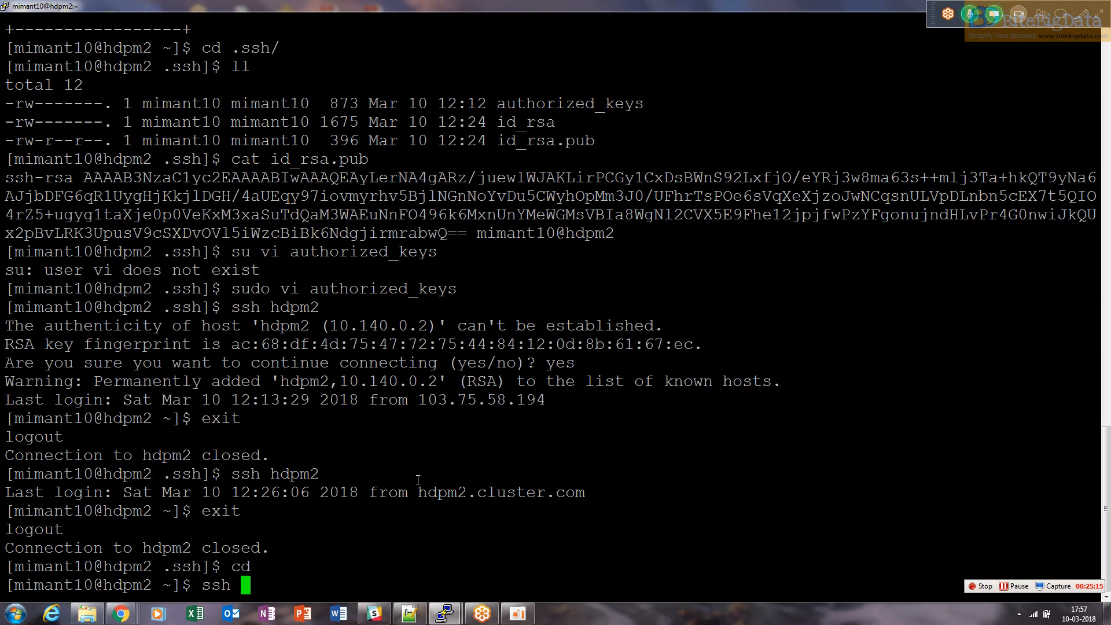
text(cdhs1)
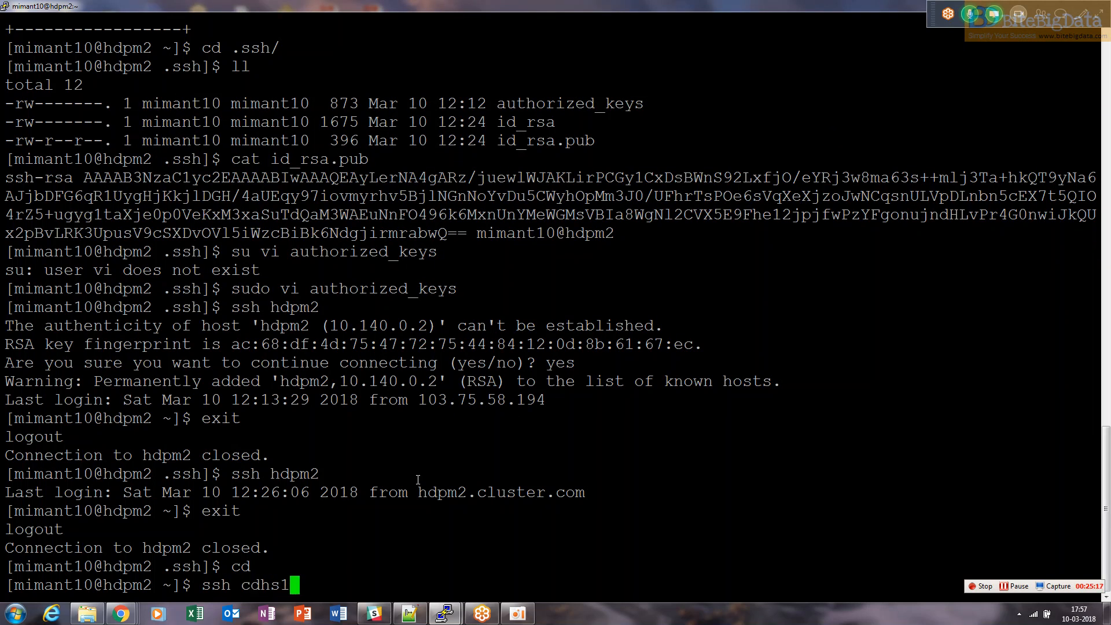
key(Return)
text(yes)
key(Return)
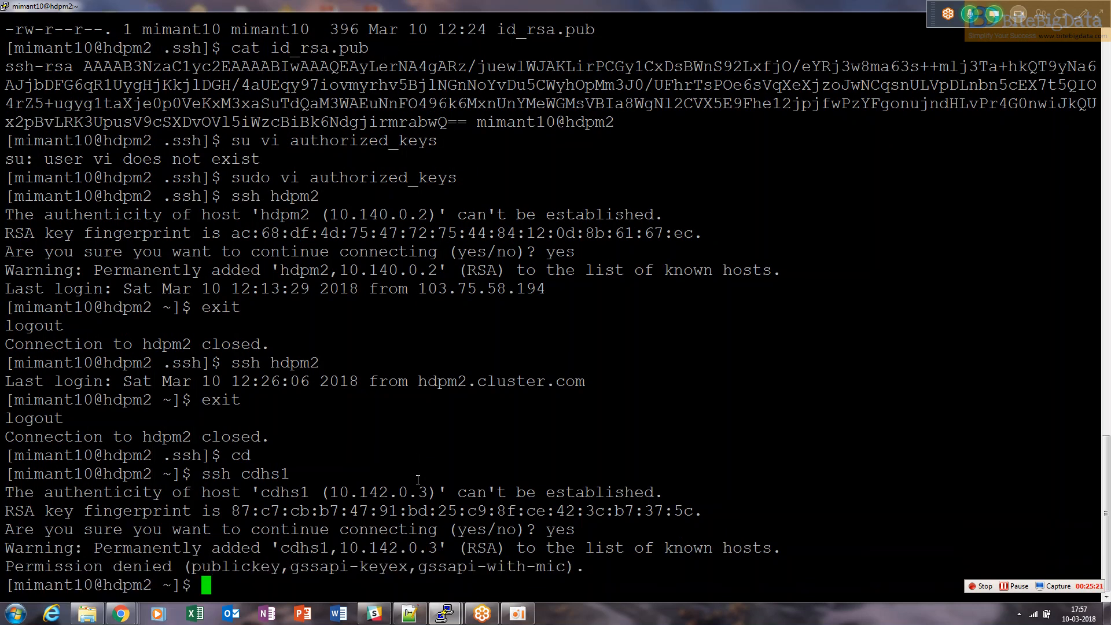
SSH from hdpm2 to hdps1, accept its host key, then exit the session
key(Up)
key(Left)
key(Left)
key(Left)
key(BackSpace)
key(BackSpace)
key(Right)
text(dp)
key(Return)
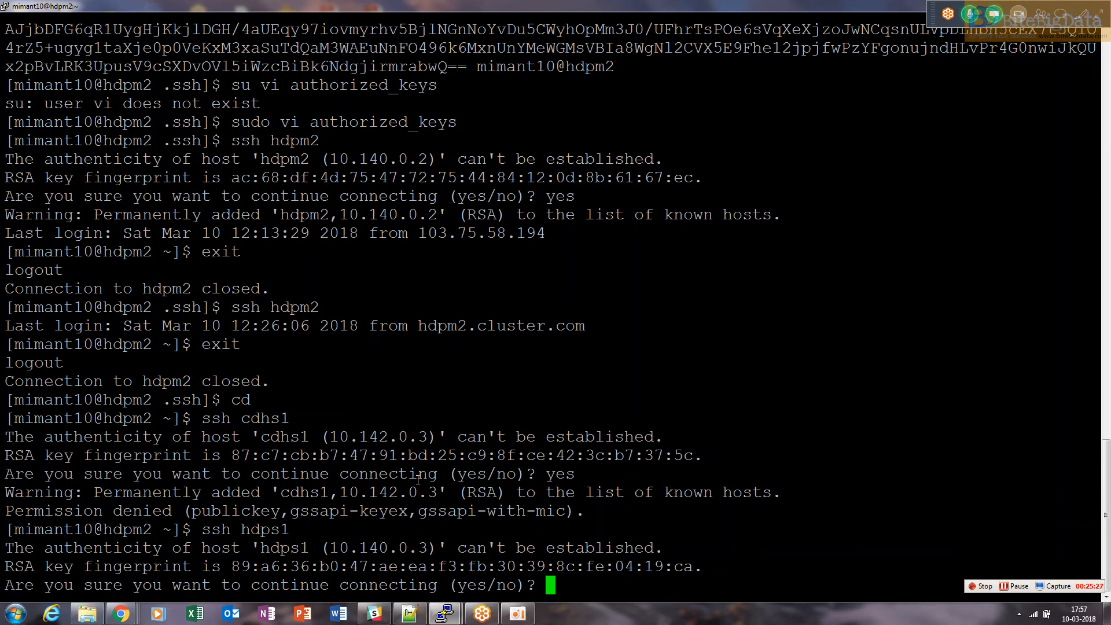
text(yes)
key(Return)
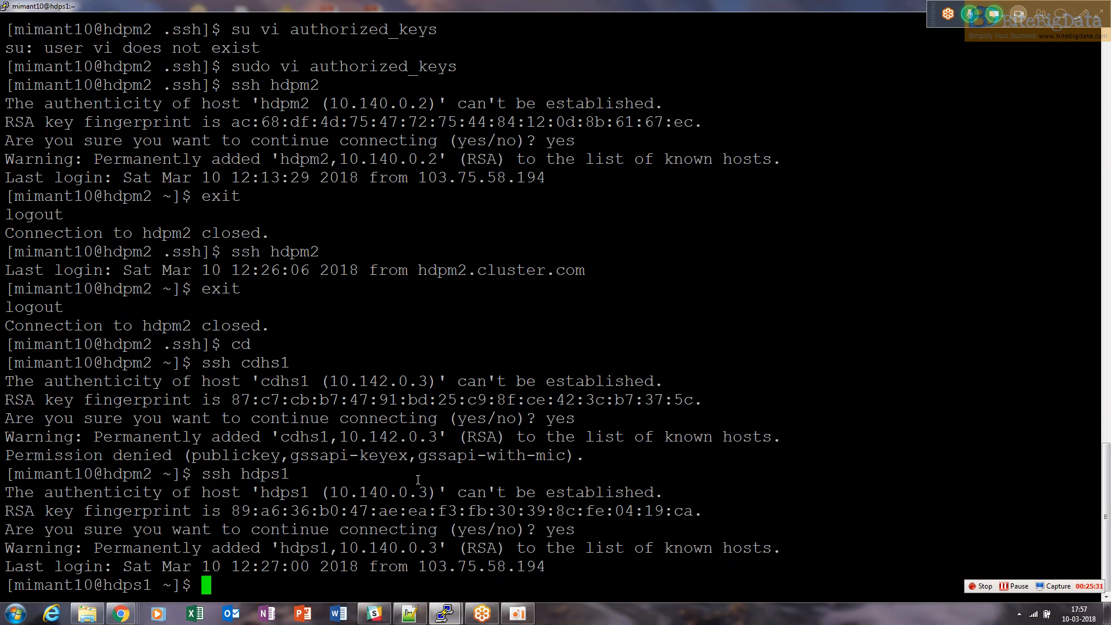
text(exit)
key(Return)
Reconnect from hdpm2 to hdps1 over SSH to verify passwordless login, then exit
text(ssh )
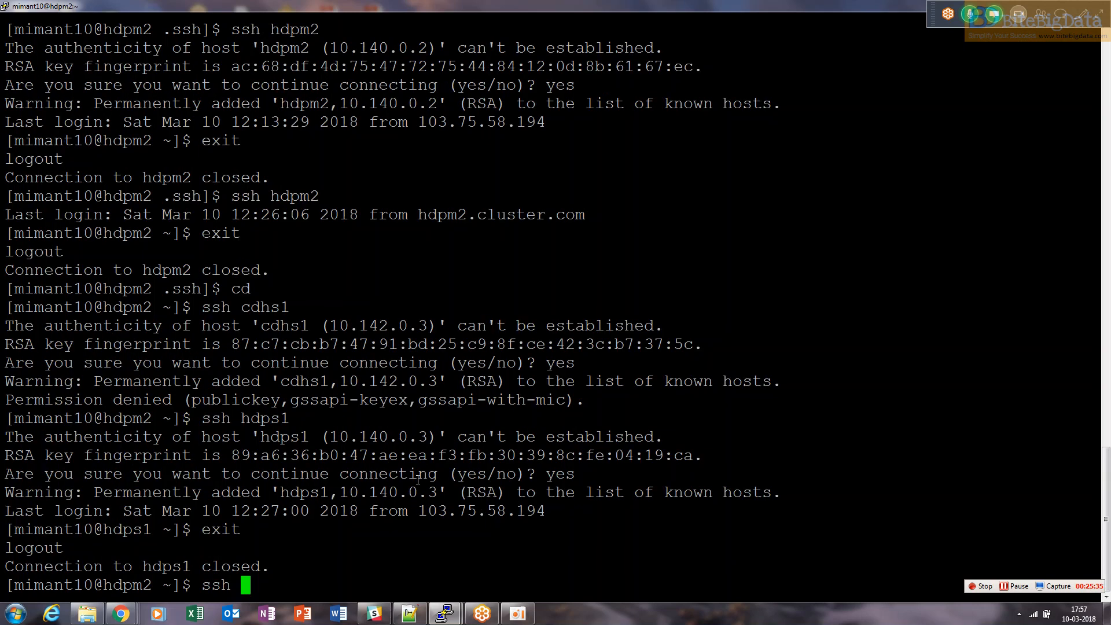
text(hdps1)
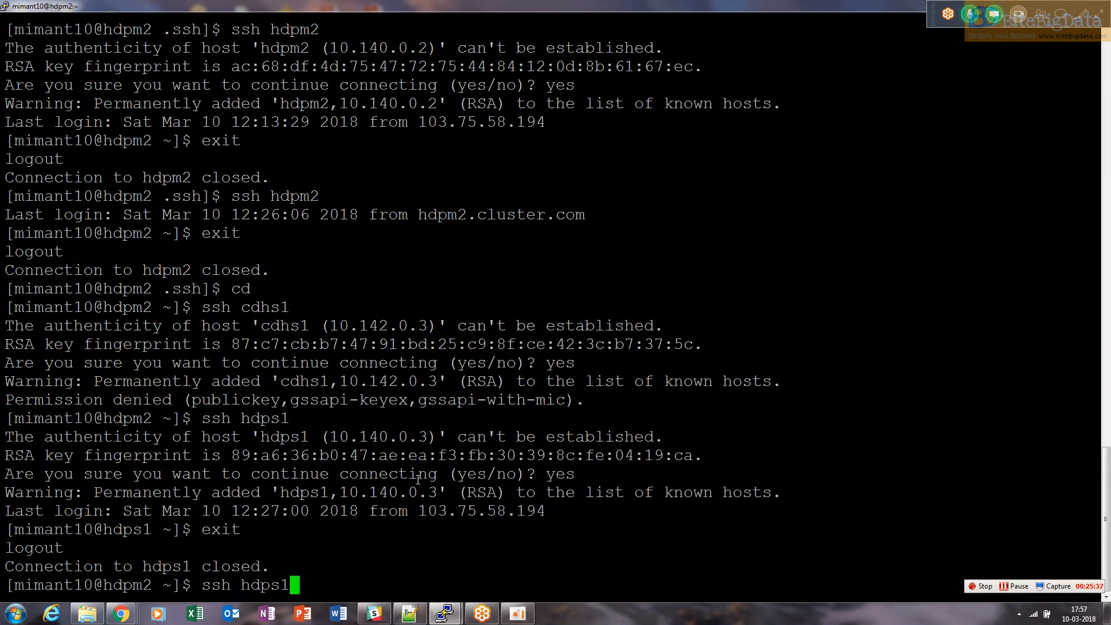
key(Return)
text(exit)
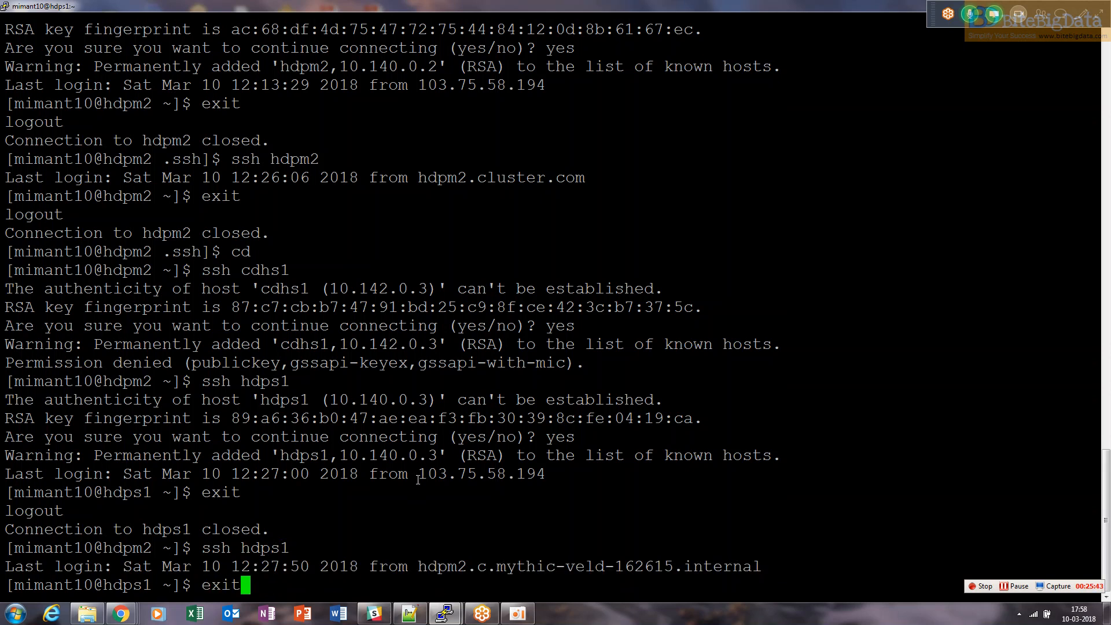
key(Return)
Exit the separate PuTTY session on hdps1
text(clear)
key(alt+Tab)
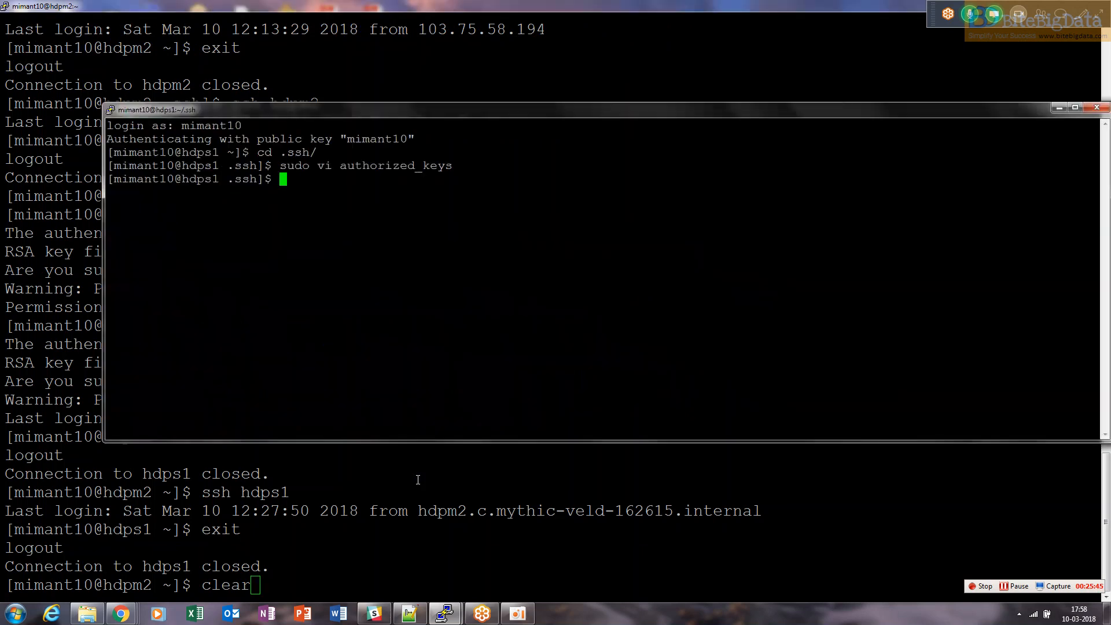
drag(359, 120, 304, 117)
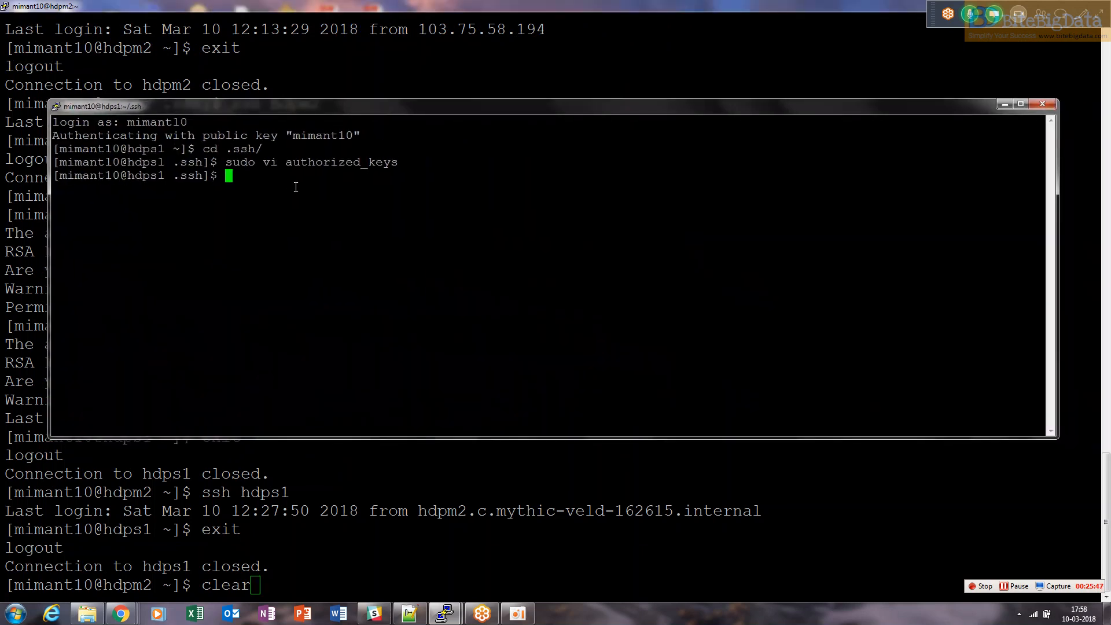
text(exit)
key(Return)
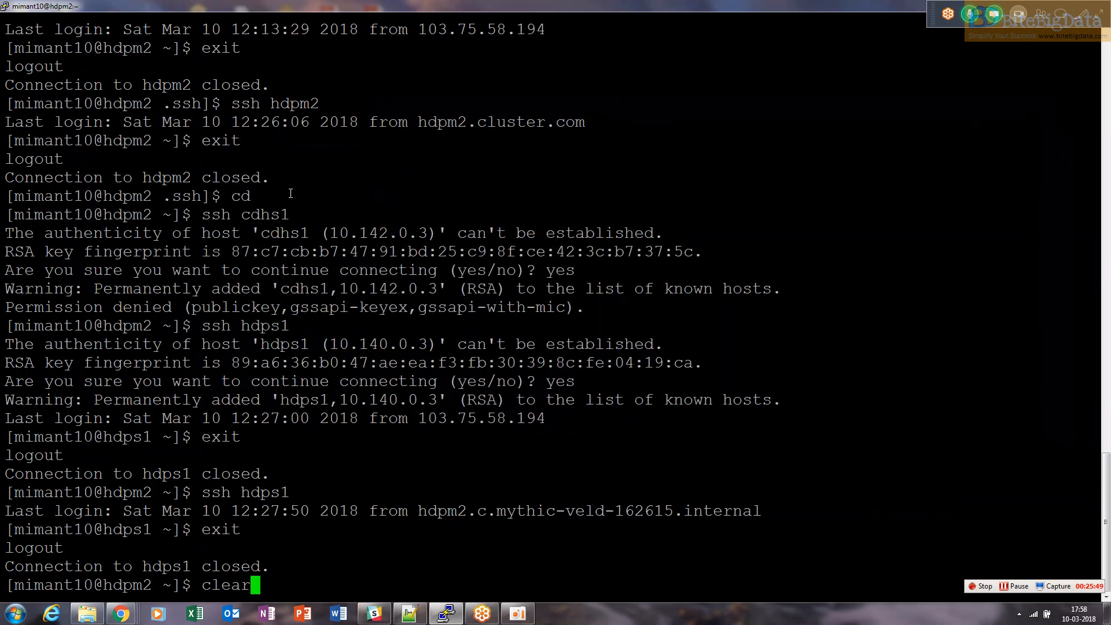
Copy hdps2's external IP from the VM instances list and enter it as the PuTTY host name
key(super+d)
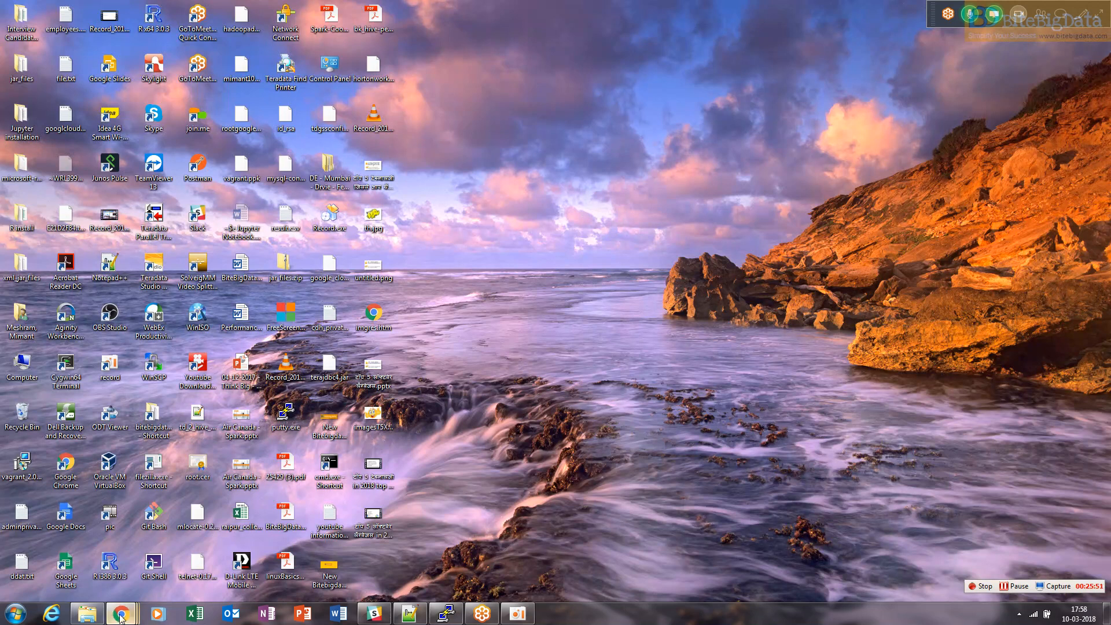
mouse_move(121, 612)
click(81, 555)
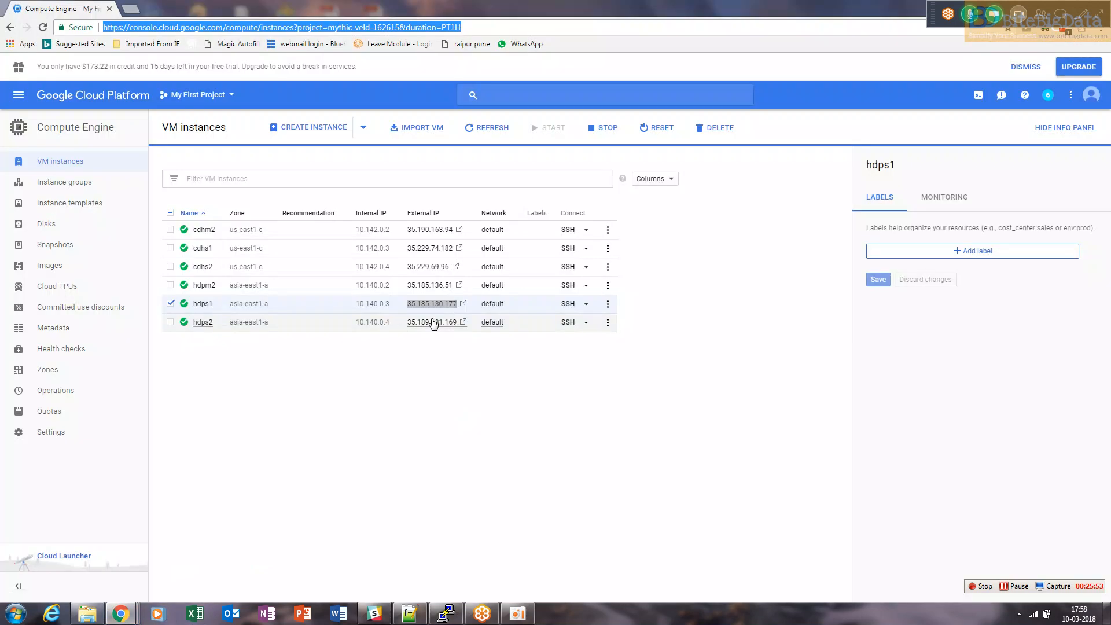
drag(408, 322, 457, 334)
key(ctrl+c)
key(super+d)
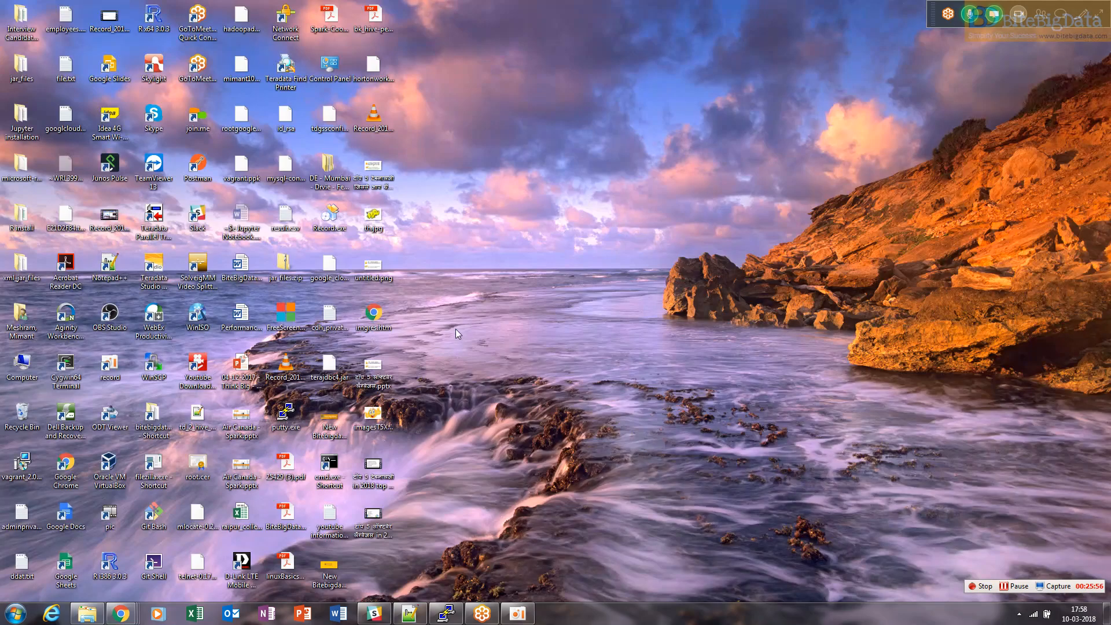
double_click(287, 417)
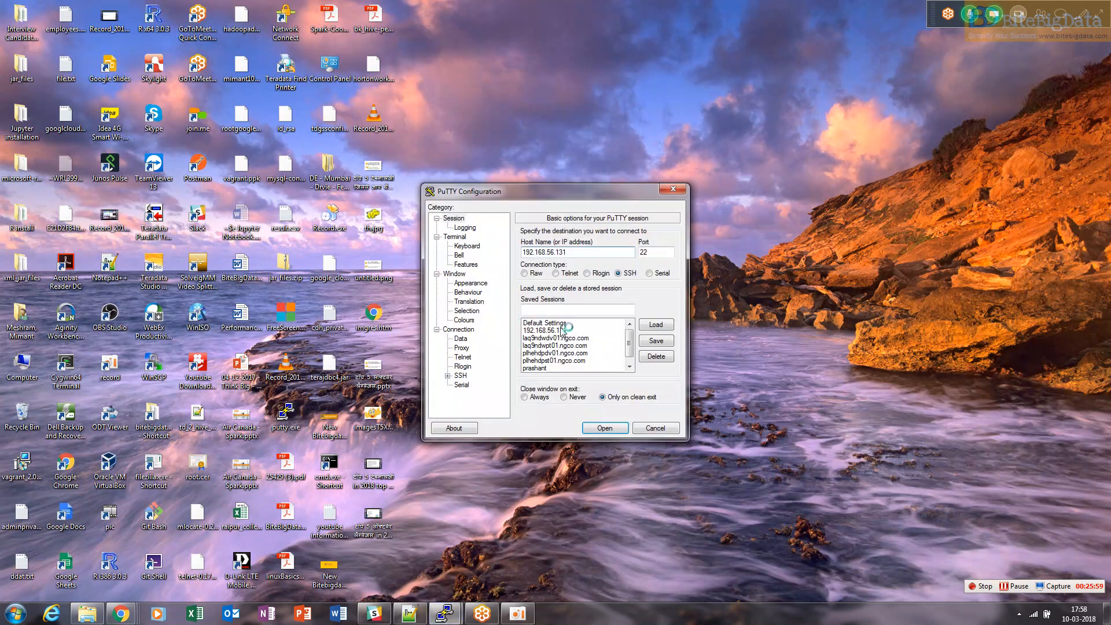
drag(570, 254, 512, 256)
key(ctrl+v)
Set the SSH authentication private key file to google_cloud_private_key.ppk
click(448, 375)
click(471, 376)
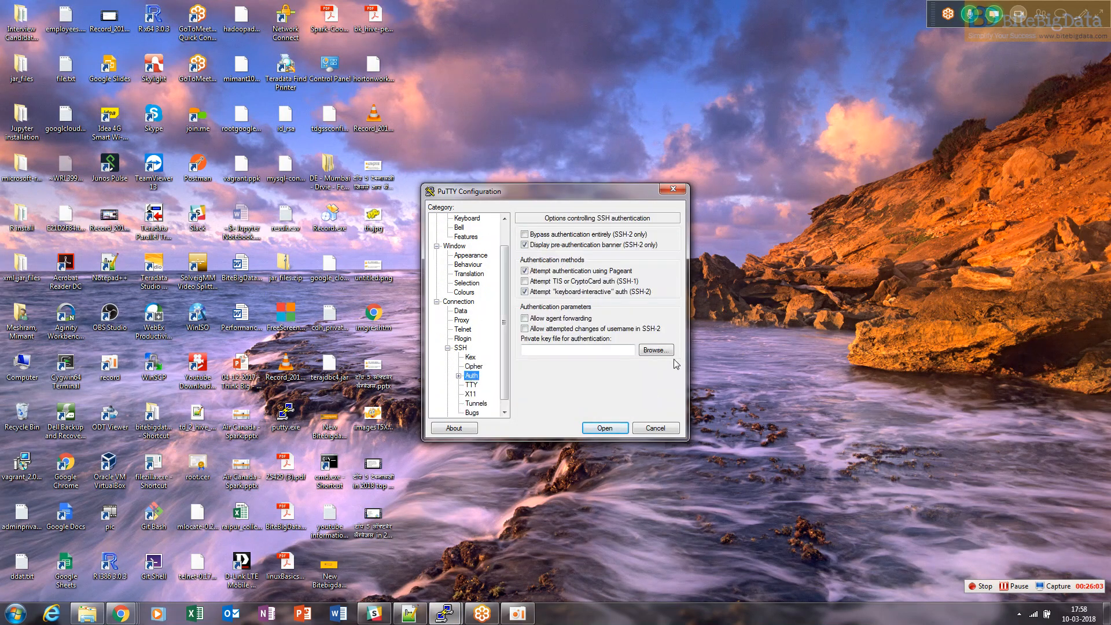
click(657, 351)
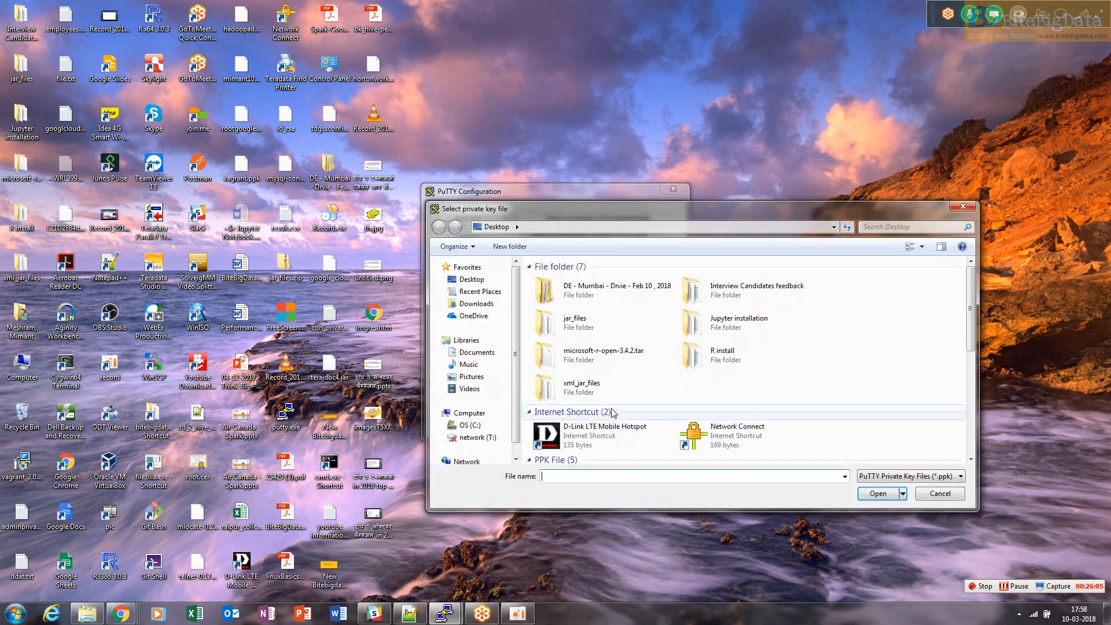
scroll(617, 405, down, 3)
click(601, 272)
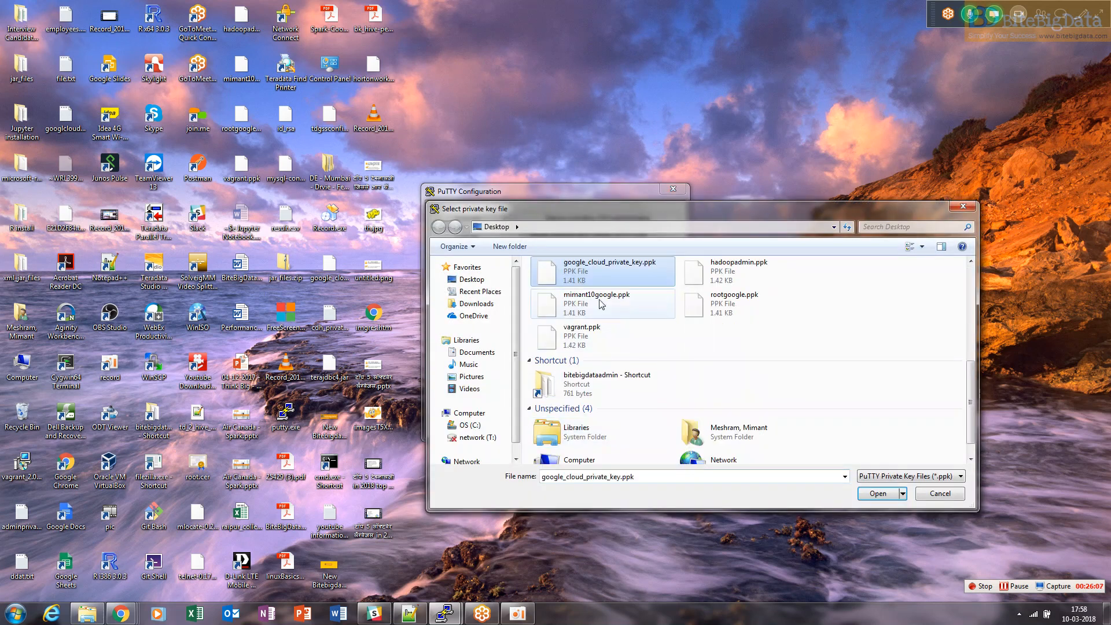
click(878, 493)
Open the session to hdps2, trust the server's host key, and log in with the instance username
click(594, 430)
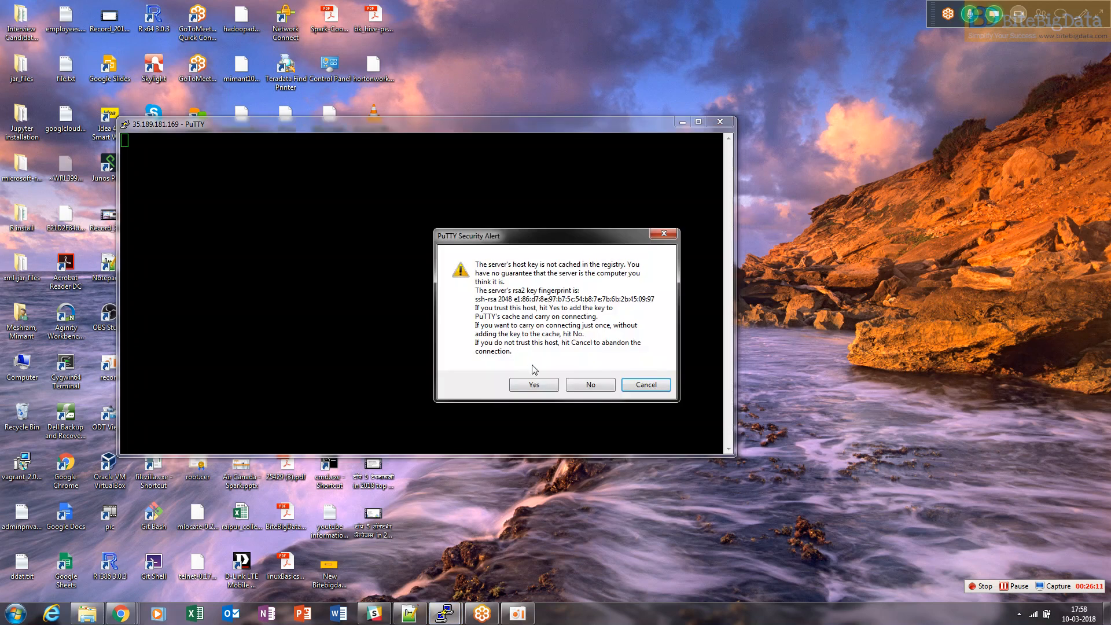
click(535, 385)
text(mimant10)
key(Return)
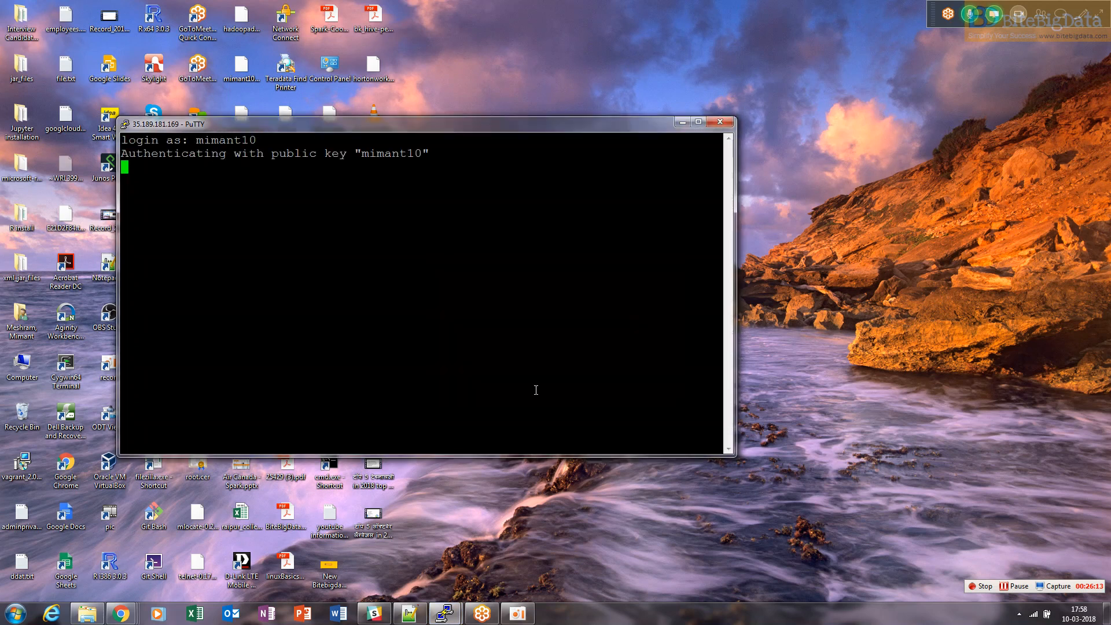
Change into the .ssh directory, widen the terminal window, and open authorized_keys in vi with sudo
text(cd .ssh/)
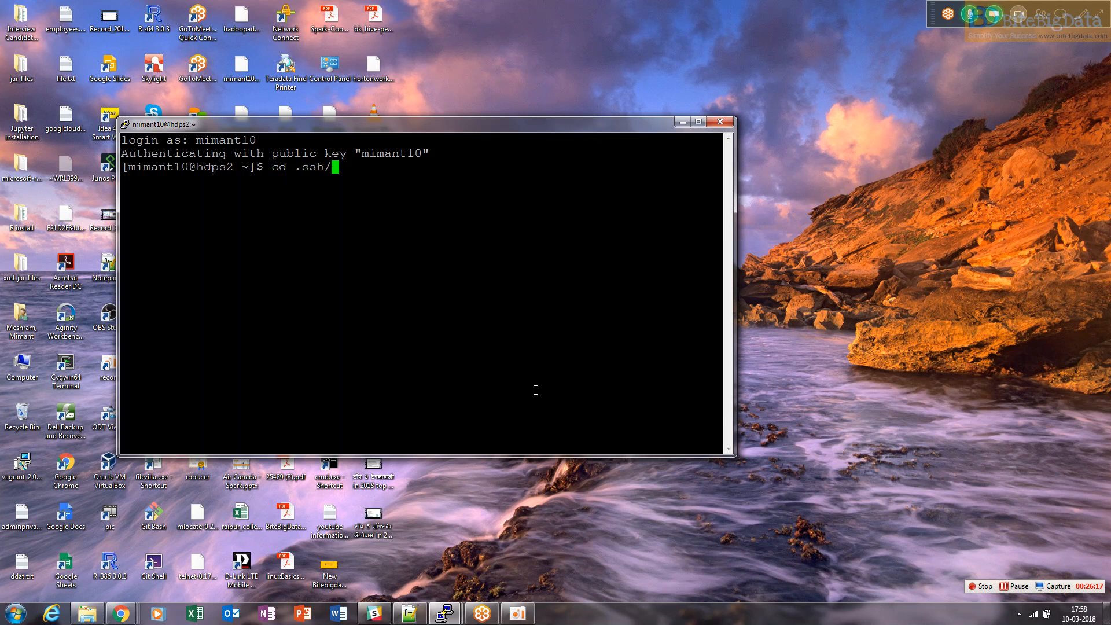
key(Return)
drag(736, 175, 1071, 204)
text(sud)
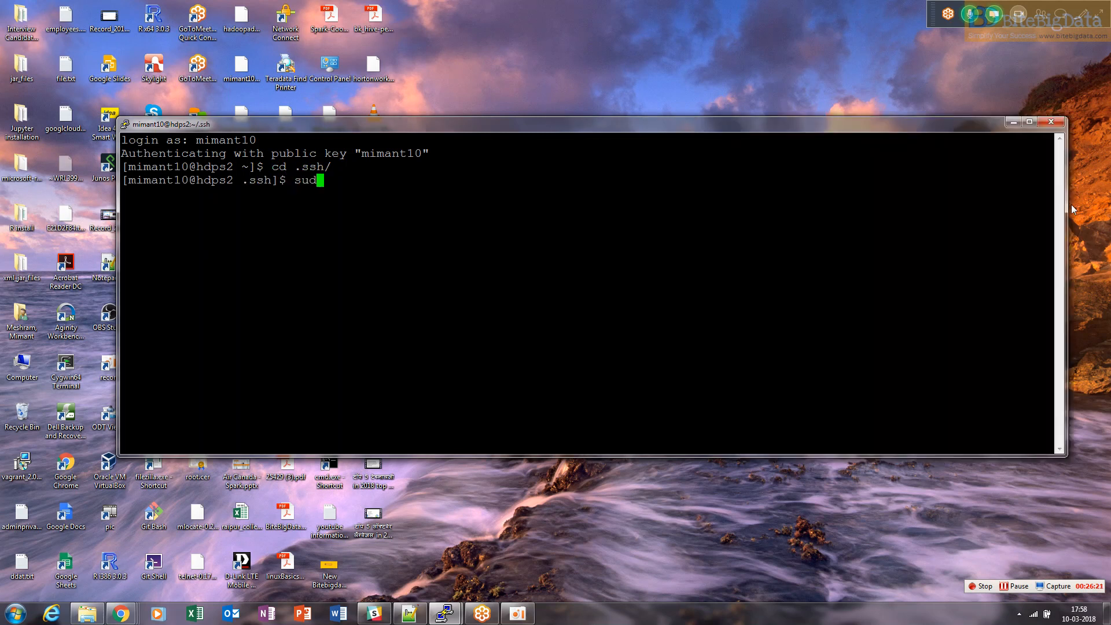
text(o vi a)
key(Tab)
key(Return)
Start a new empty line after the last key in insert mode
key(Down)
key(End)
key(Down)
key(Down)
key(shift+a)
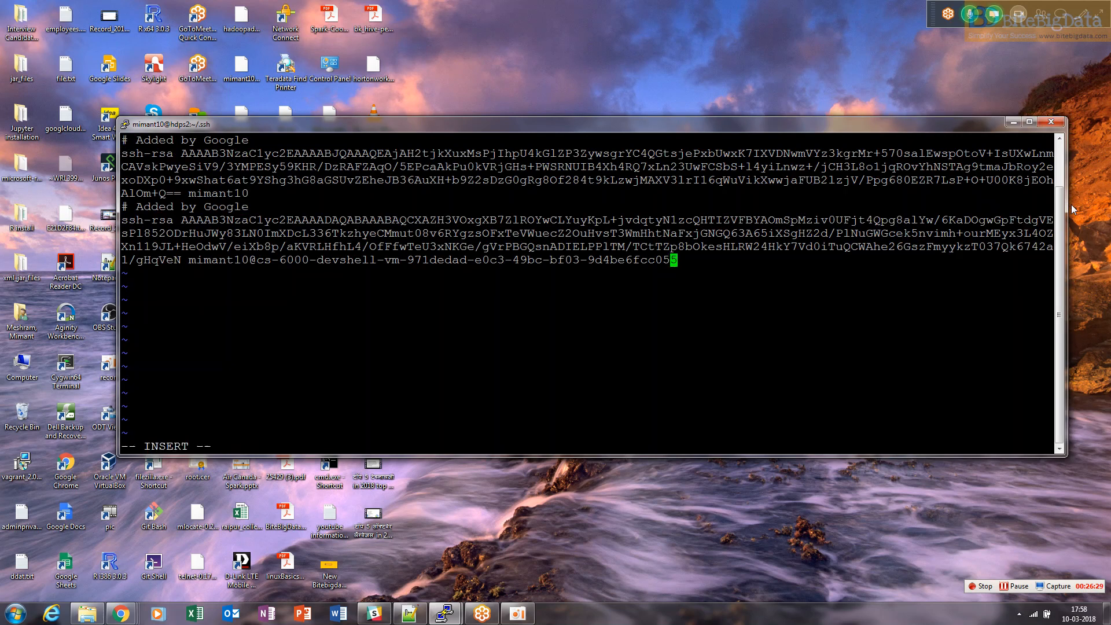
key(Return)
Copy hdpm2's public key, paste it on the new line of hdps2's authorized_keys, and save the file
click(444, 613)
click(372, 556)
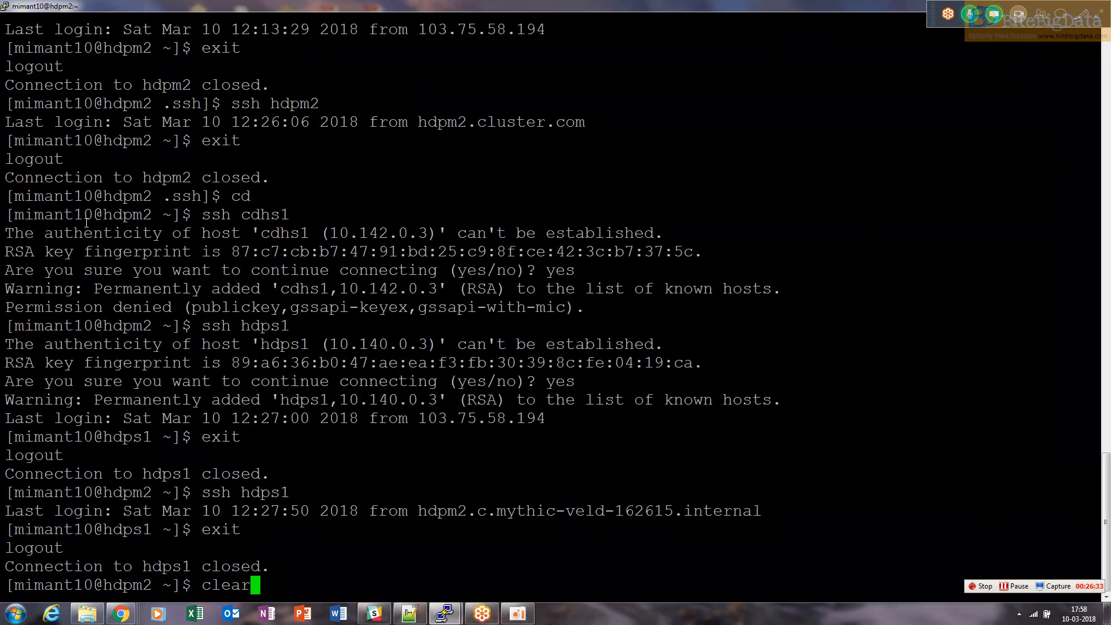
drag(1103, 526, 1103, 455)
drag(8, 104, 608, 154)
key(super+c)
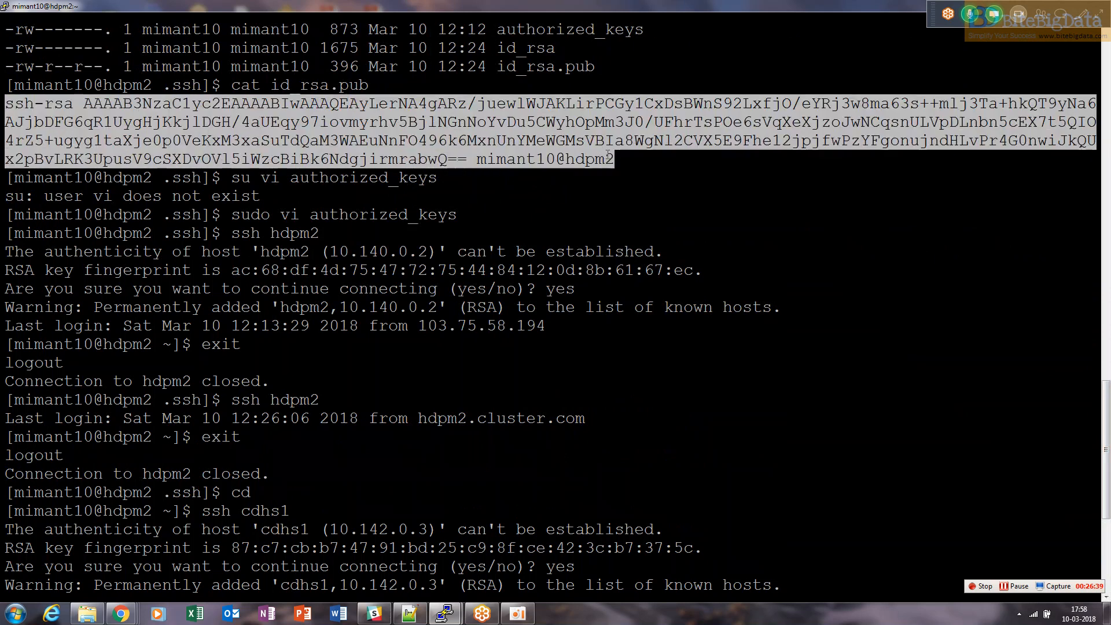
key(alt+Tab)
right_click(441, 236)
text(:wq)
key(Return)
key(alt+Tab)
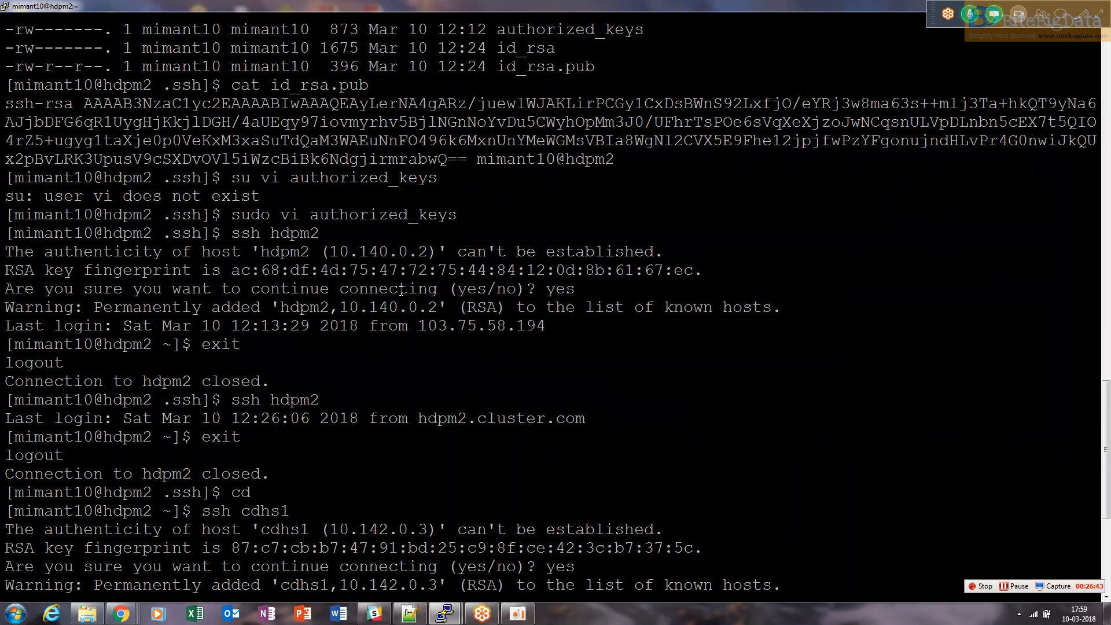
SSH from hdpm2 to hdps2 and accept its host key
key(Up)
key(BackSpace)
text(2)
key(Return)
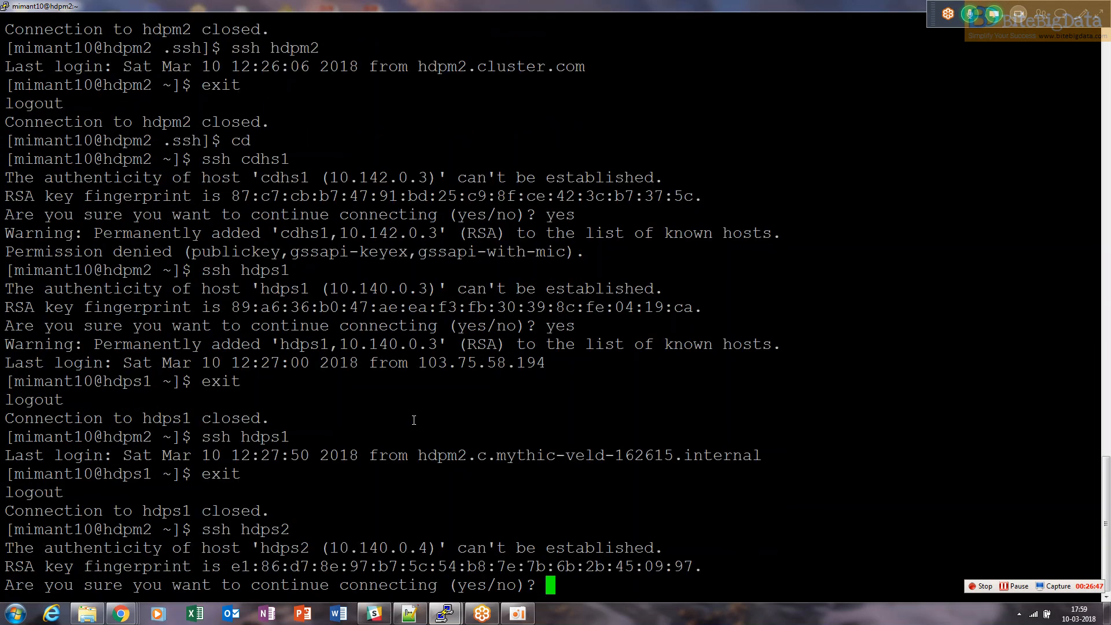
text(yes)
key(Return)
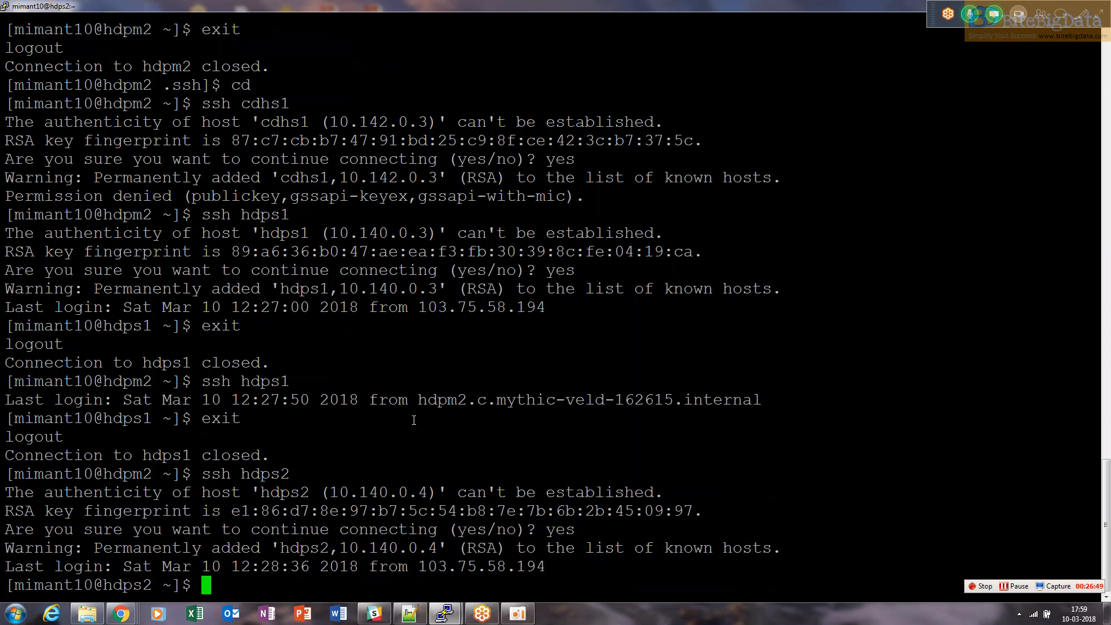
Exit hdps2, reconnect over SSH to verify passwordless login, and exit again
text(exit)
key(Return)
key(Up)
text(exit)
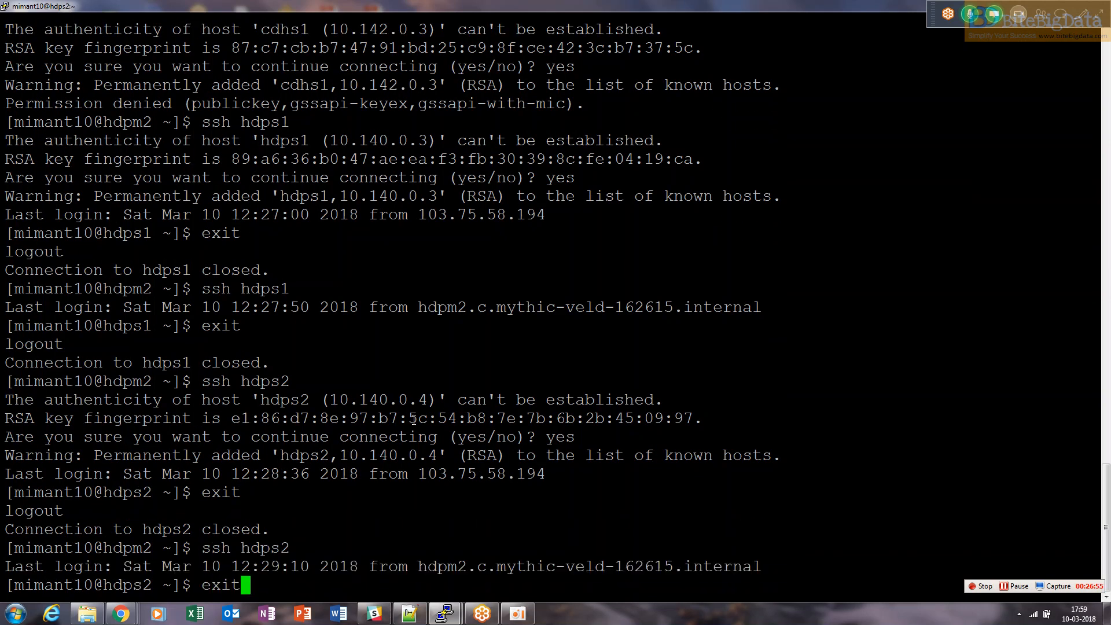
key(Return)
Exit the separate PuTTY session on hdps2
text(clear)
key(alt+Tab)
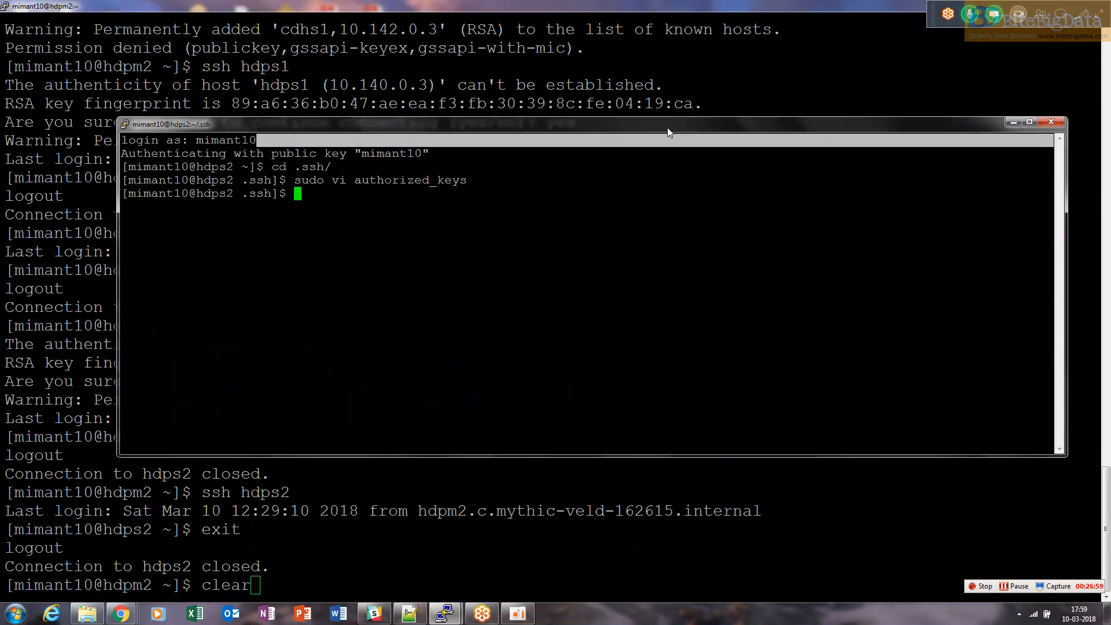
text(exit)
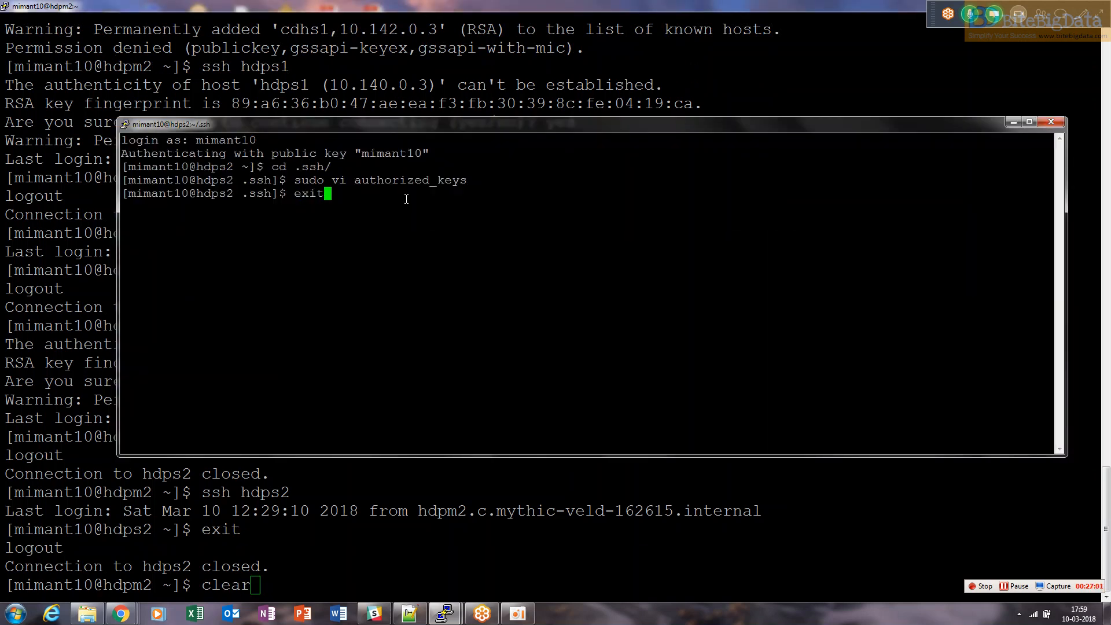
key(Return)
key(super+d)
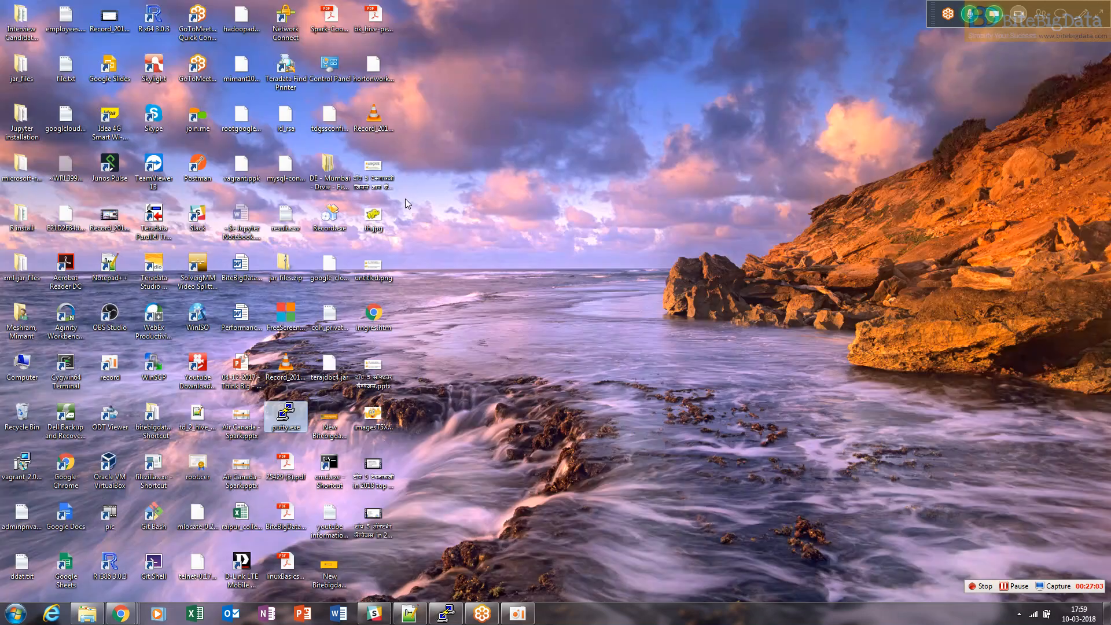
right_click(455, 252)
click(486, 312)
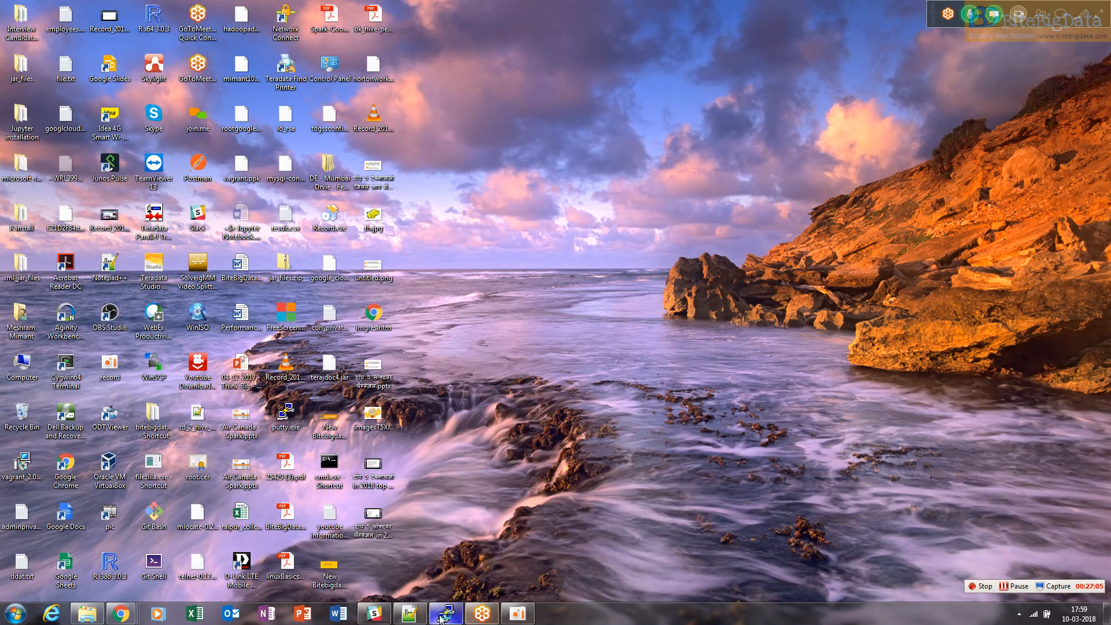
Return to the hdpm2 terminal session and clear the screen
click(449, 615)
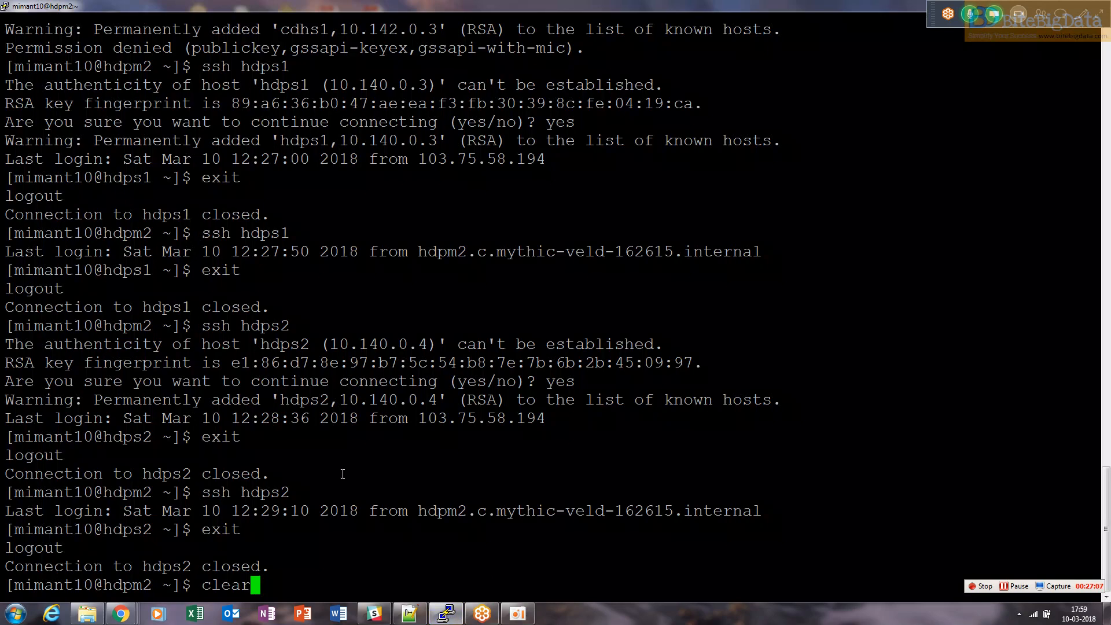
key(BackSpace)
key(BackSpace)
key(BackSpace)
key(BackSpace)
key(BackSpace)
text(clear)
key(Return)
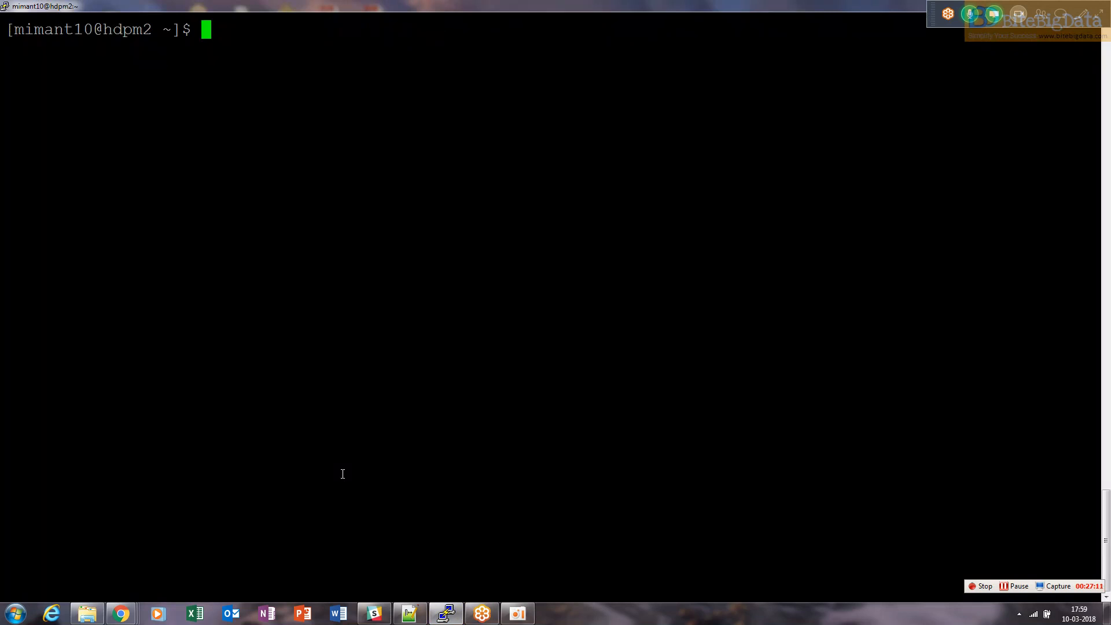
Try to install ansible by running sudo yun install ansible
text(sudo yun)
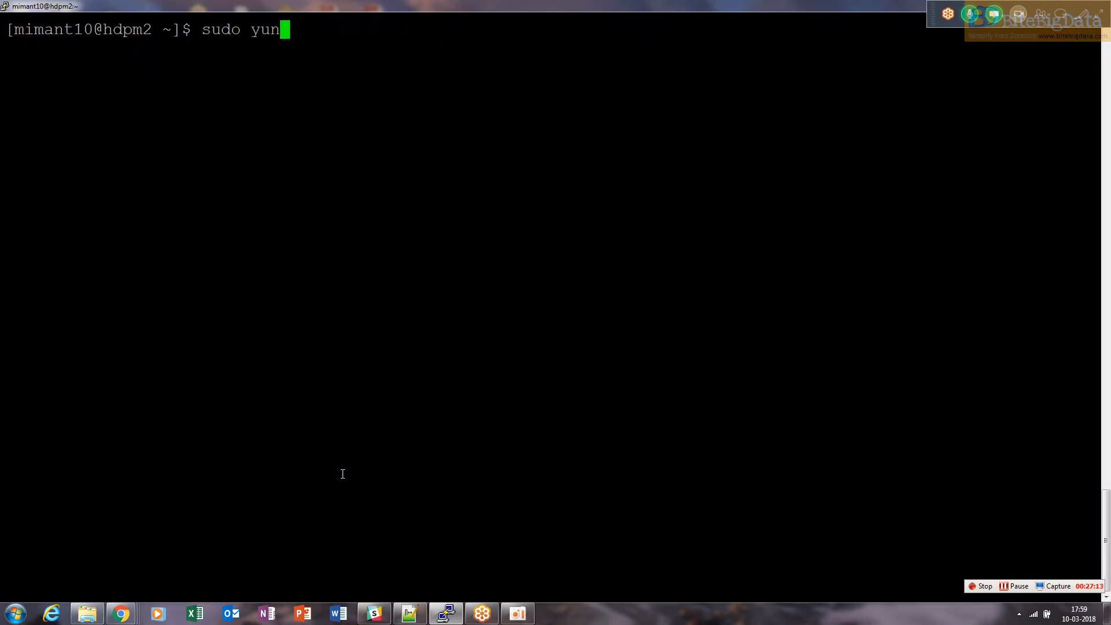
text( install anisble)
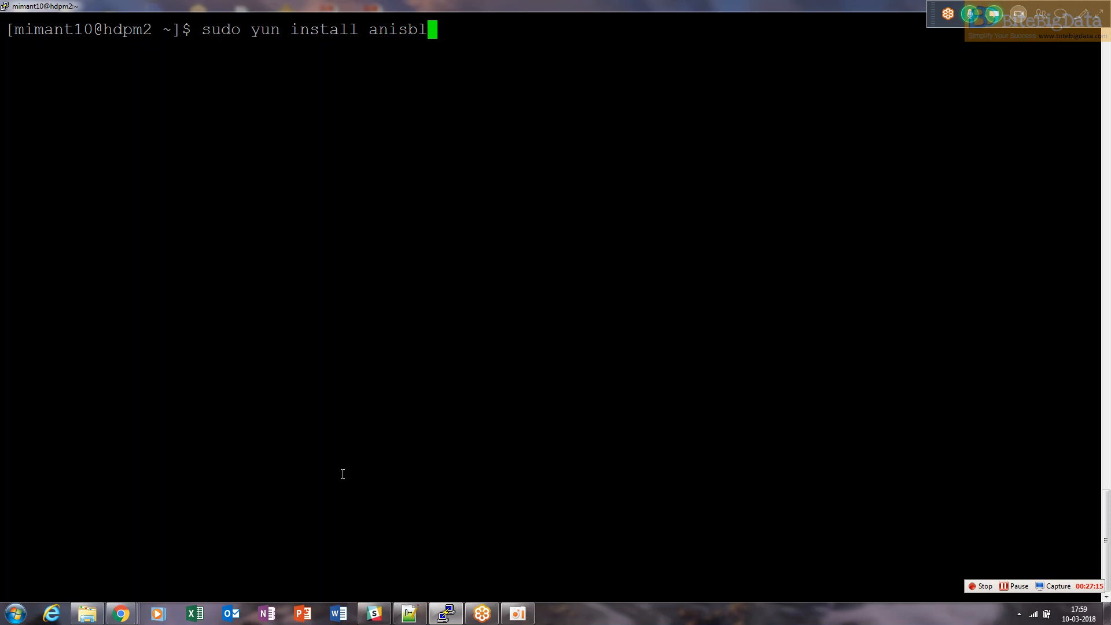
key(BackSpace)
key(BackSpace)
key(BackSpace)
key(BackSpace)
key(BackSpace)
text(sible)
key(Return)
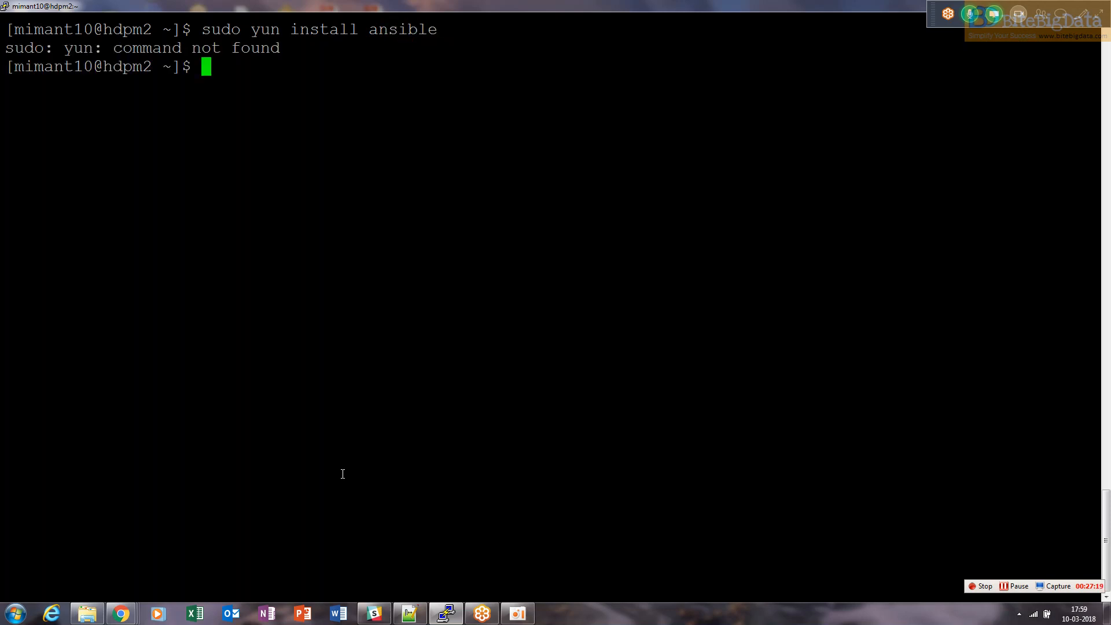
Recall the install command, correct yun to yum, and run sudo yum install ansible
key(Up)
key(Left)
key(Left)
key(Left)
key(Left)
key(Left)
key(Left)
key(Left)
key(Left)
key(Left)
key(Left)
key(Left)
key(Left)
key(Left)
key(Left)
key(Left)
key(Left)
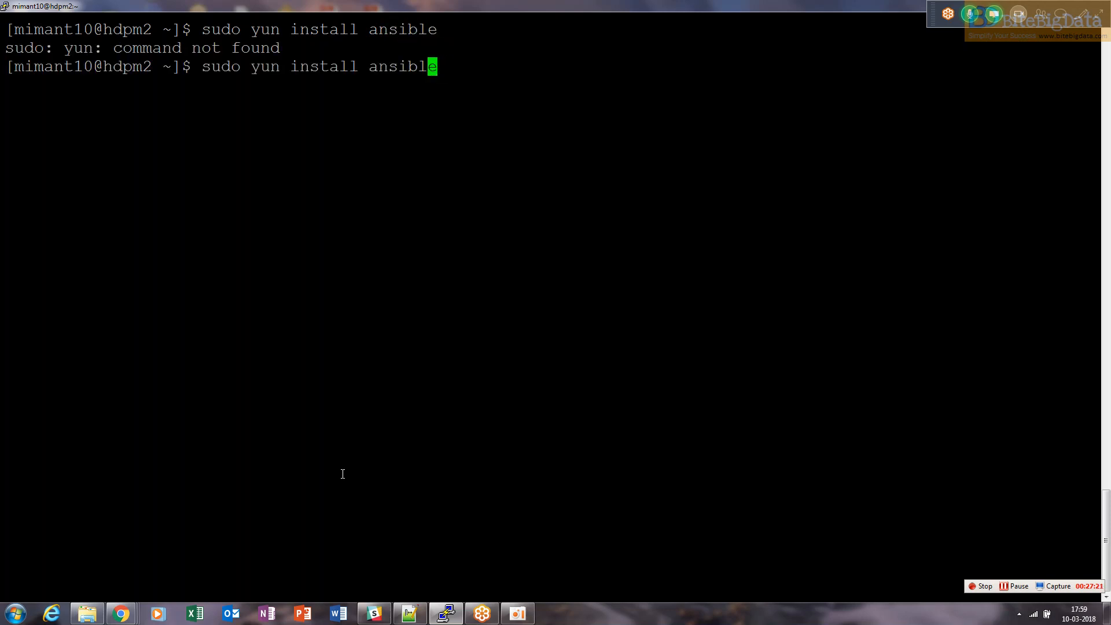
key(BackSpace)
text(m)
key(Return)
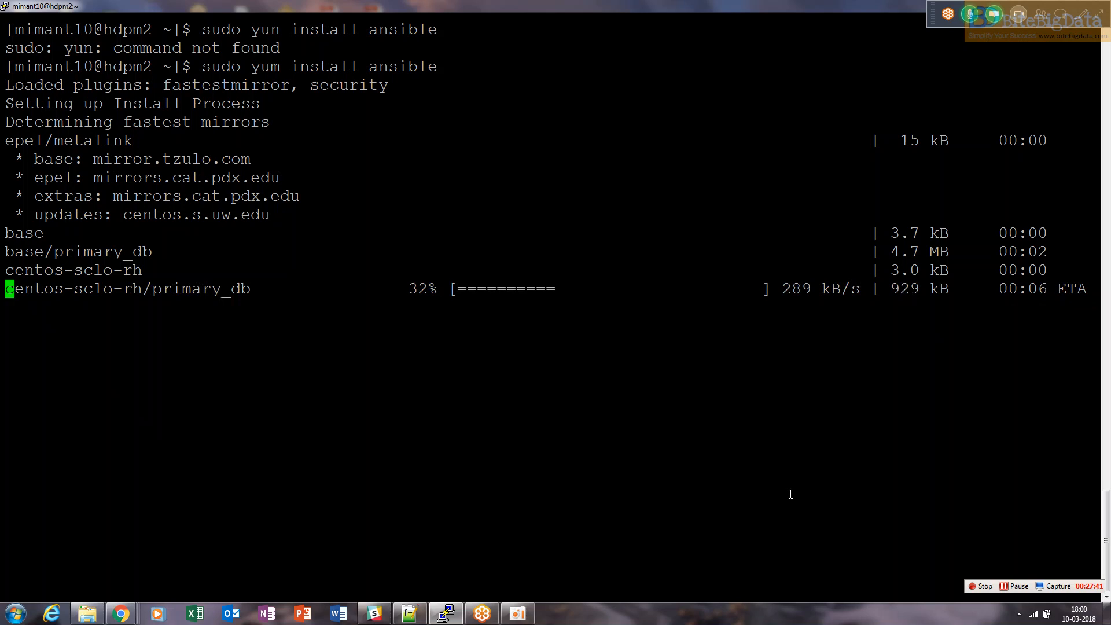
Confirm the ansible package installation and the EPEL GPG key import with y
click(571, 539)
text(y)
key(Return)
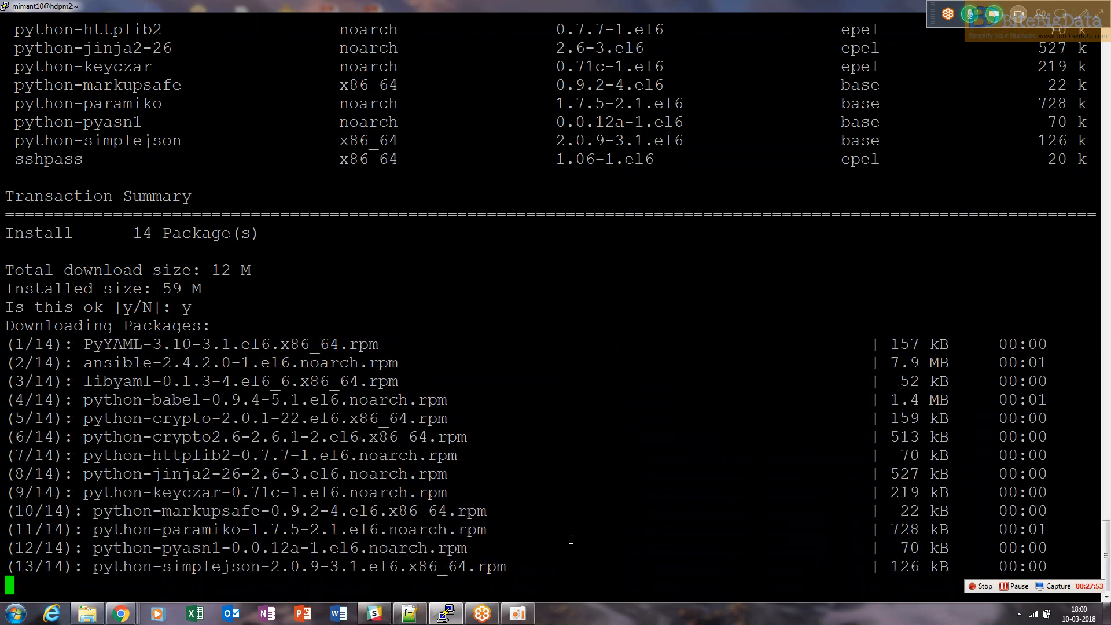
text(y)
key(Return)
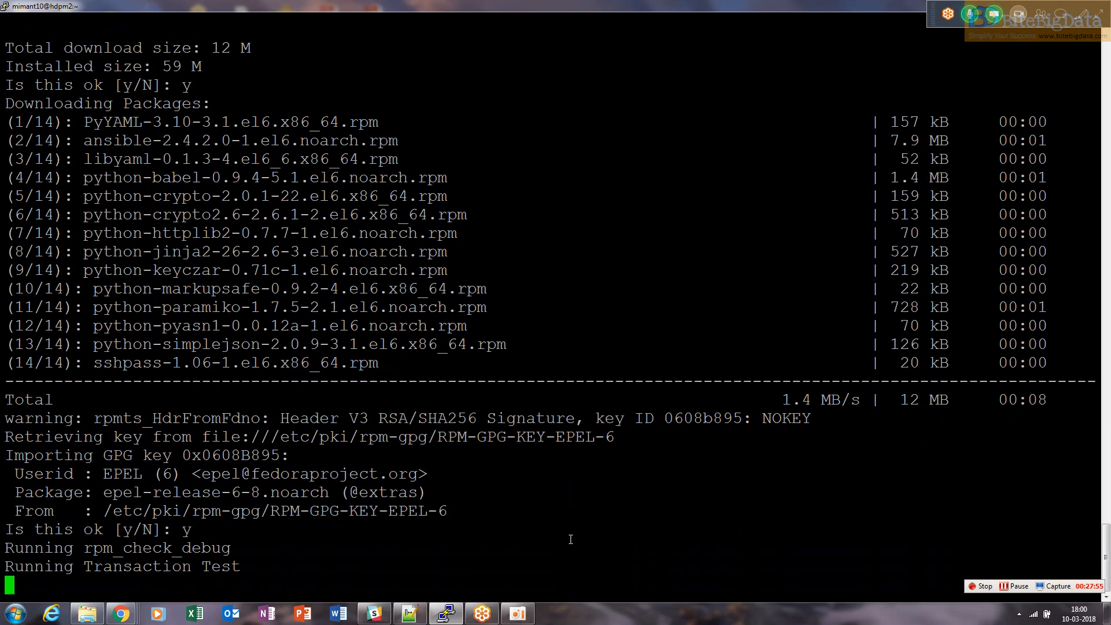